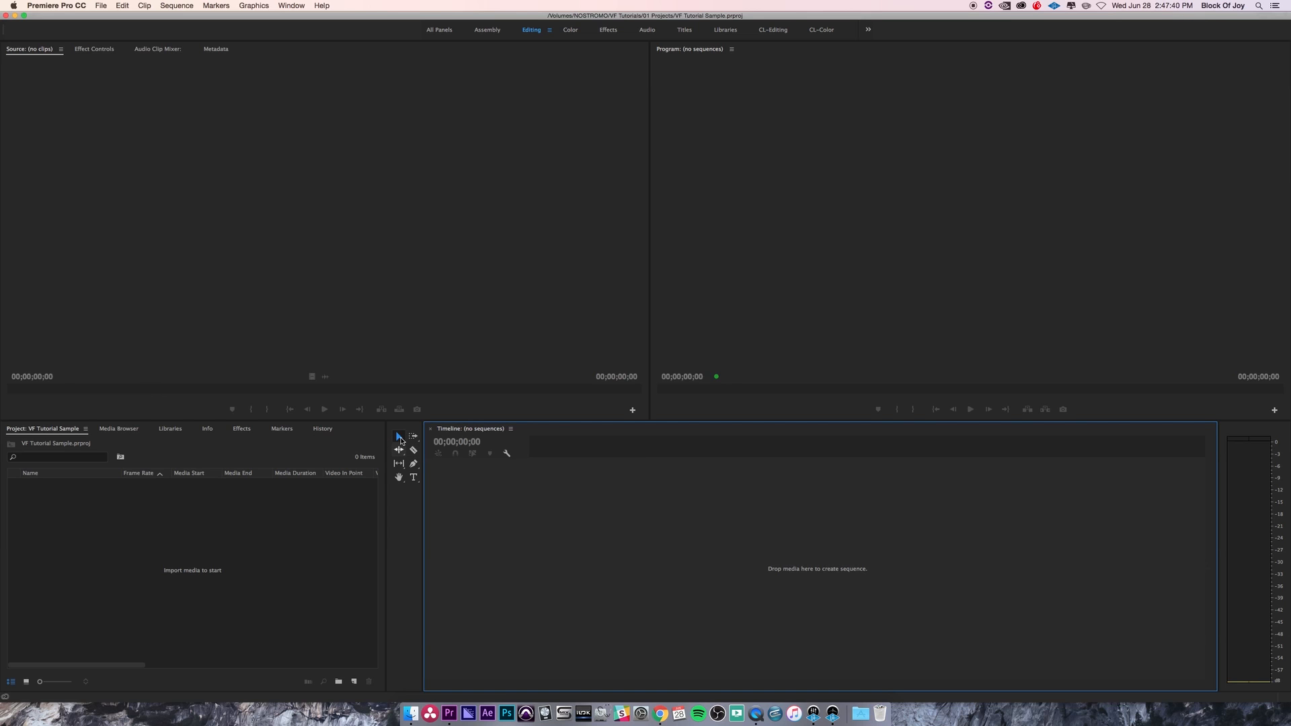
Step: Look over the Source, Program, Timeline and Project panels of the Editing workspace
{"action": "left_click", "coordinate": [331, 161]}
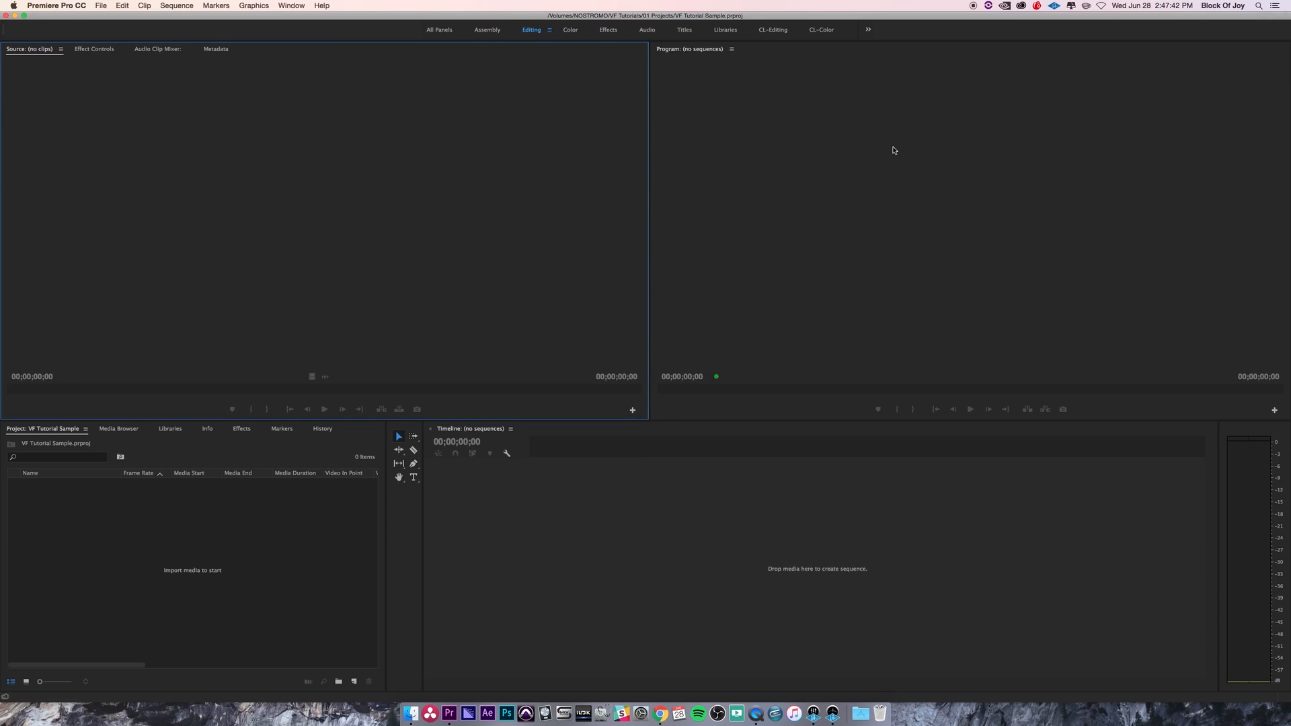
{"action": "left_click", "coordinate": [895, 150]}
{"action": "left_click", "coordinate": [661, 533]}
{"action": "left_click", "coordinate": [242, 571]}
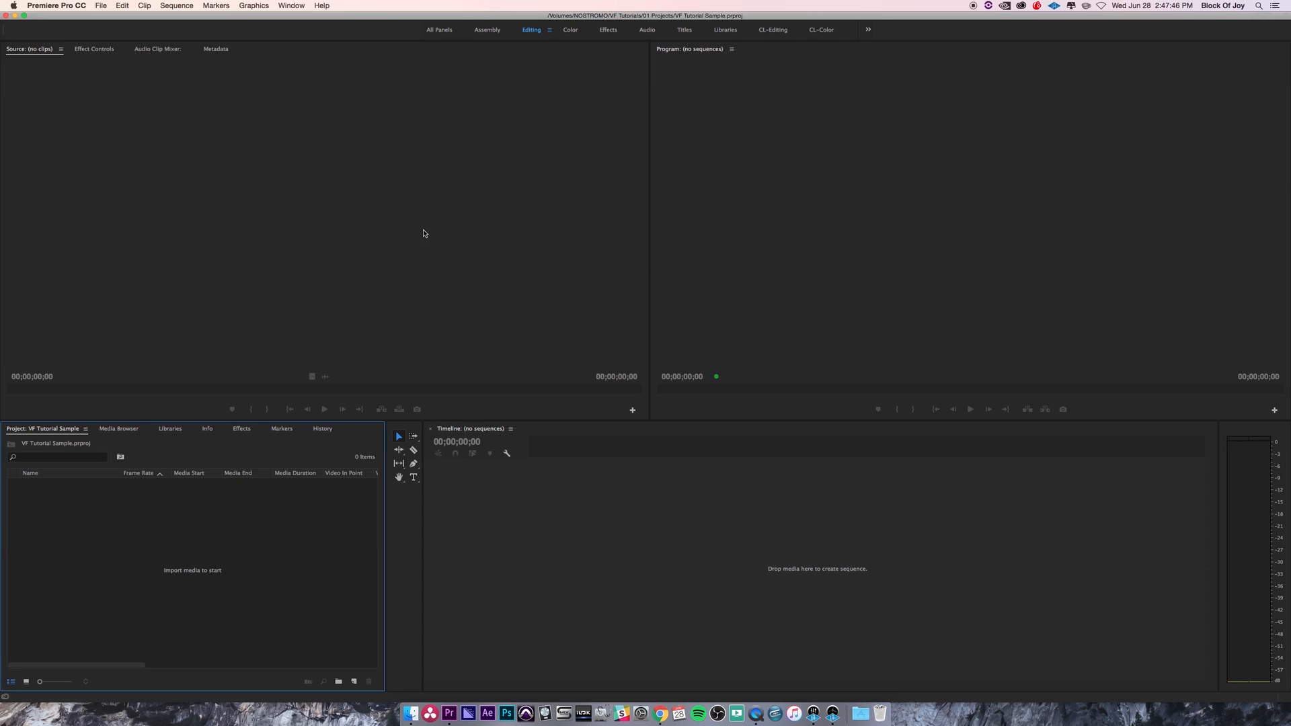
{"action": "left_click", "coordinate": [518, 162]}
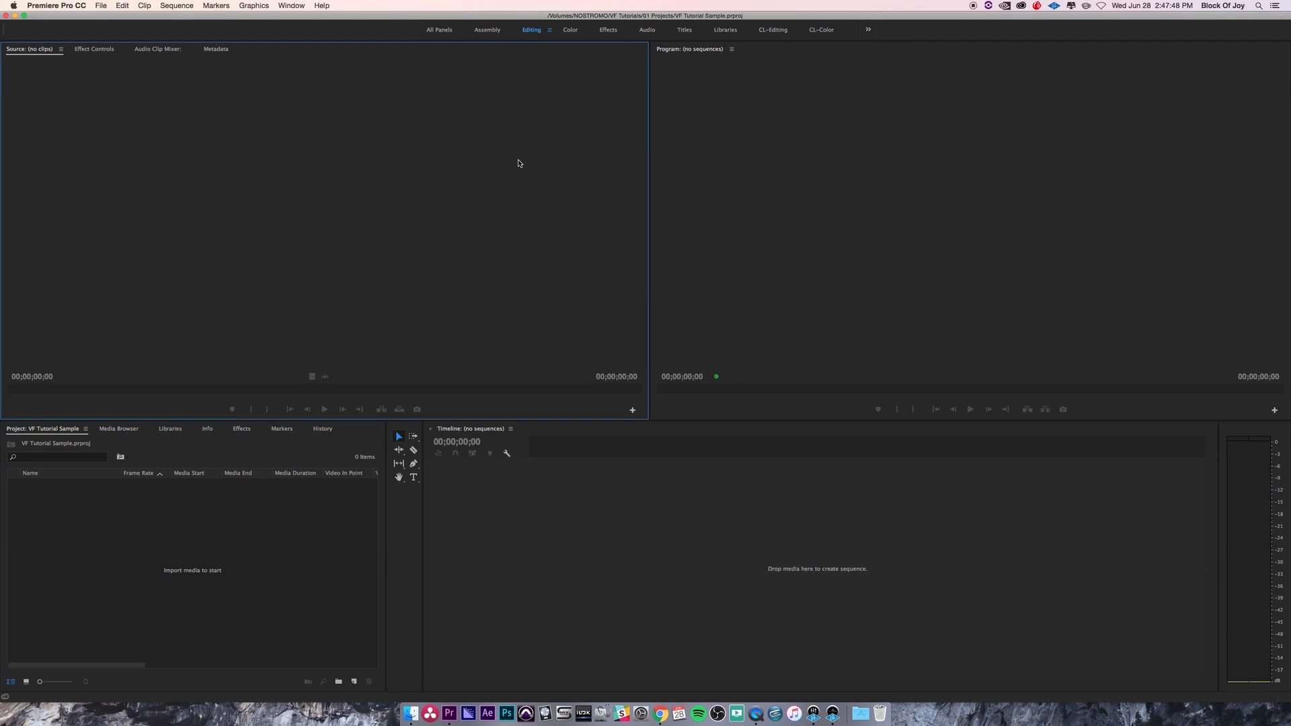
{"action": "left_click", "coordinate": [706, 147]}
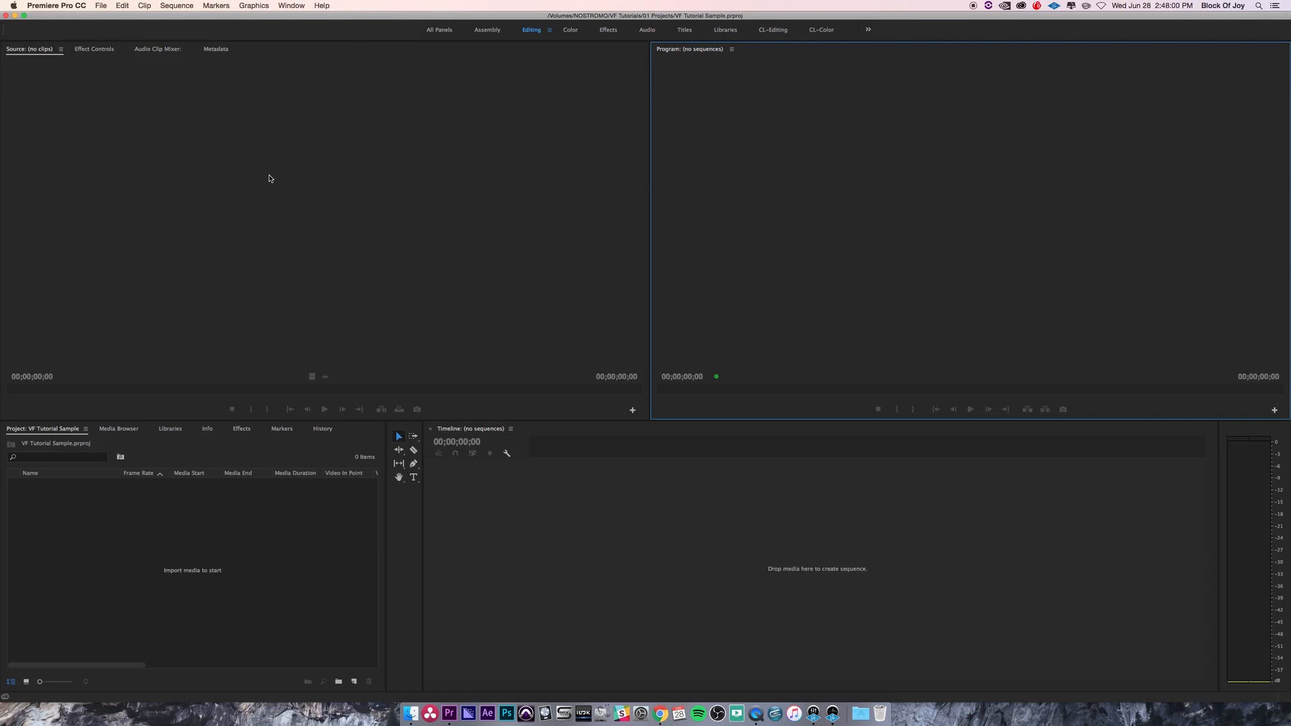
Step: Switch to the Assembly workspace and examine its Media Browser, Project, Program, Source and Timeline panels
{"action": "left_click", "coordinate": [291, 7]}
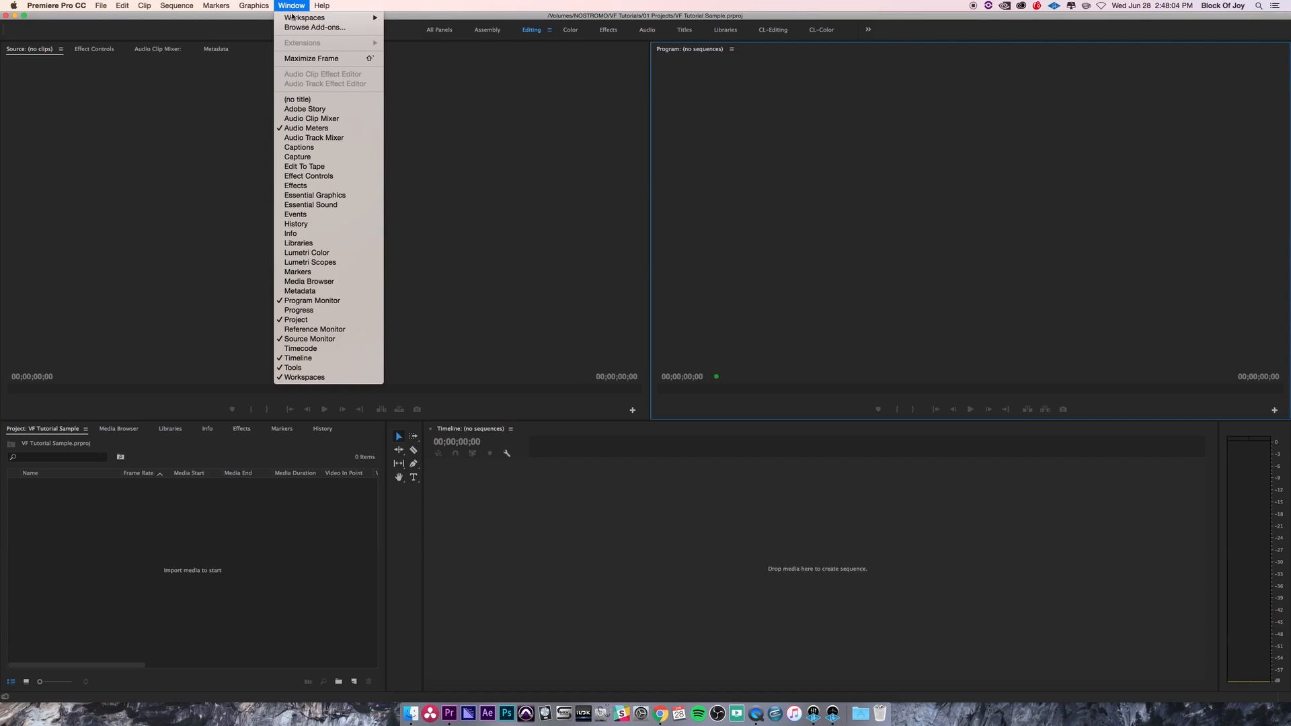
{"action": "mouse_move", "coordinate": [343, 19]}
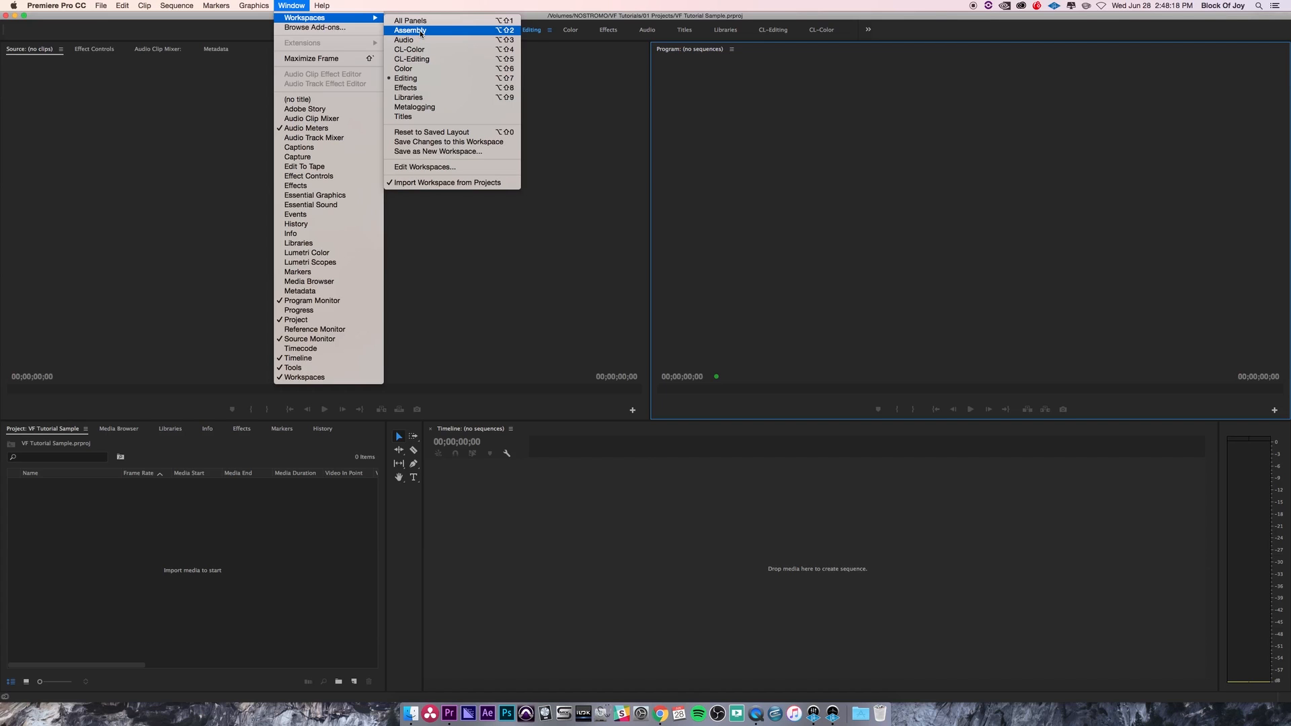
{"action": "left_click", "coordinate": [422, 31]}
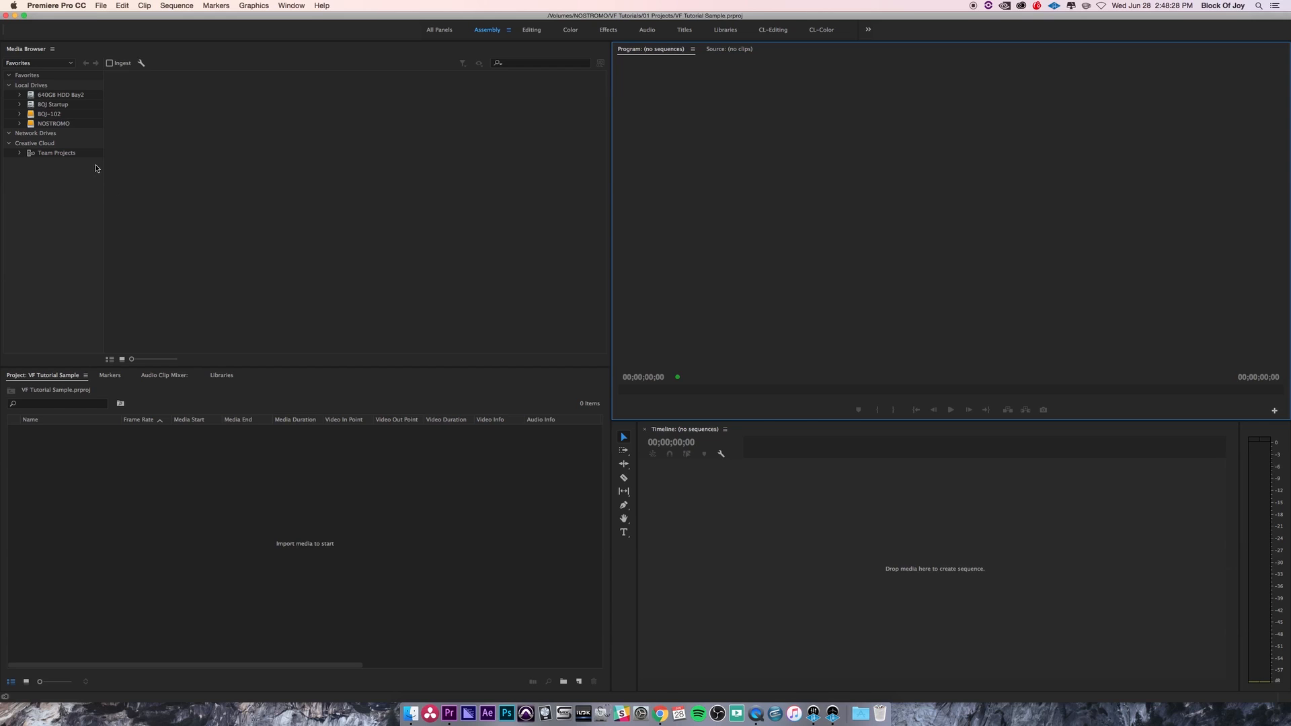
{"action": "left_click", "coordinate": [139, 127]}
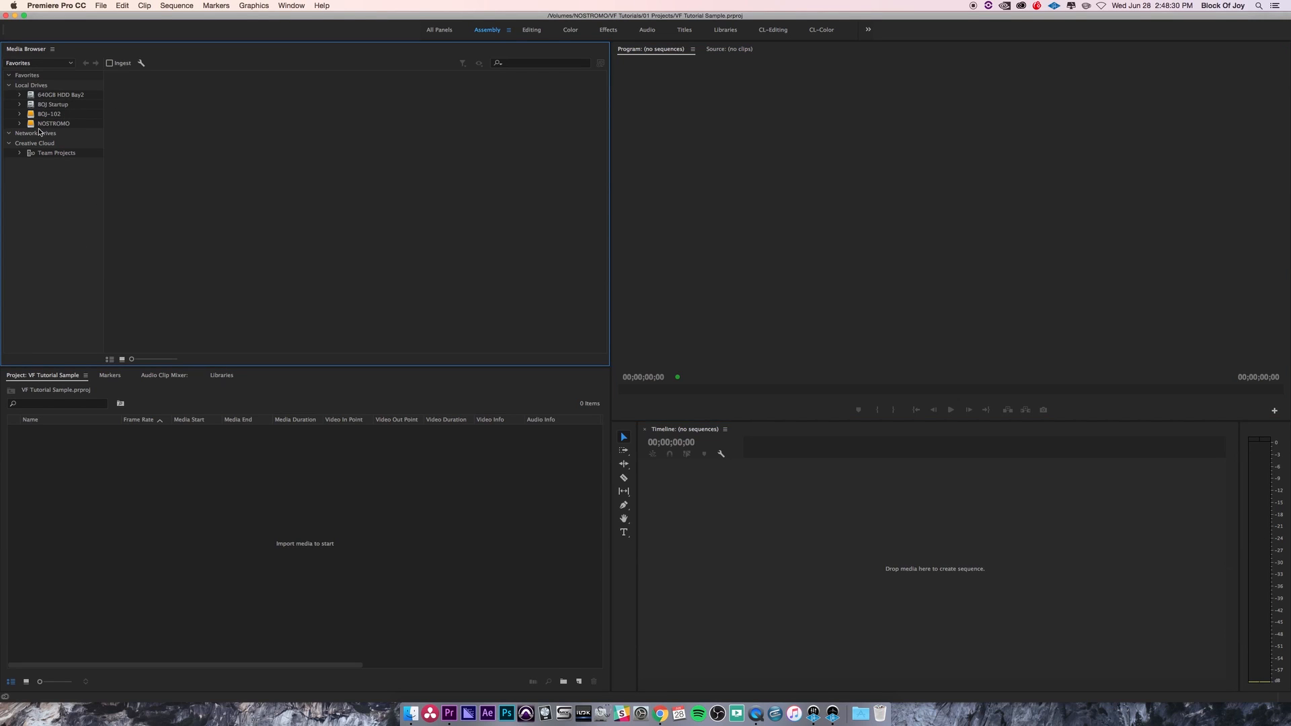
{"action": "left_click", "coordinate": [249, 539]}
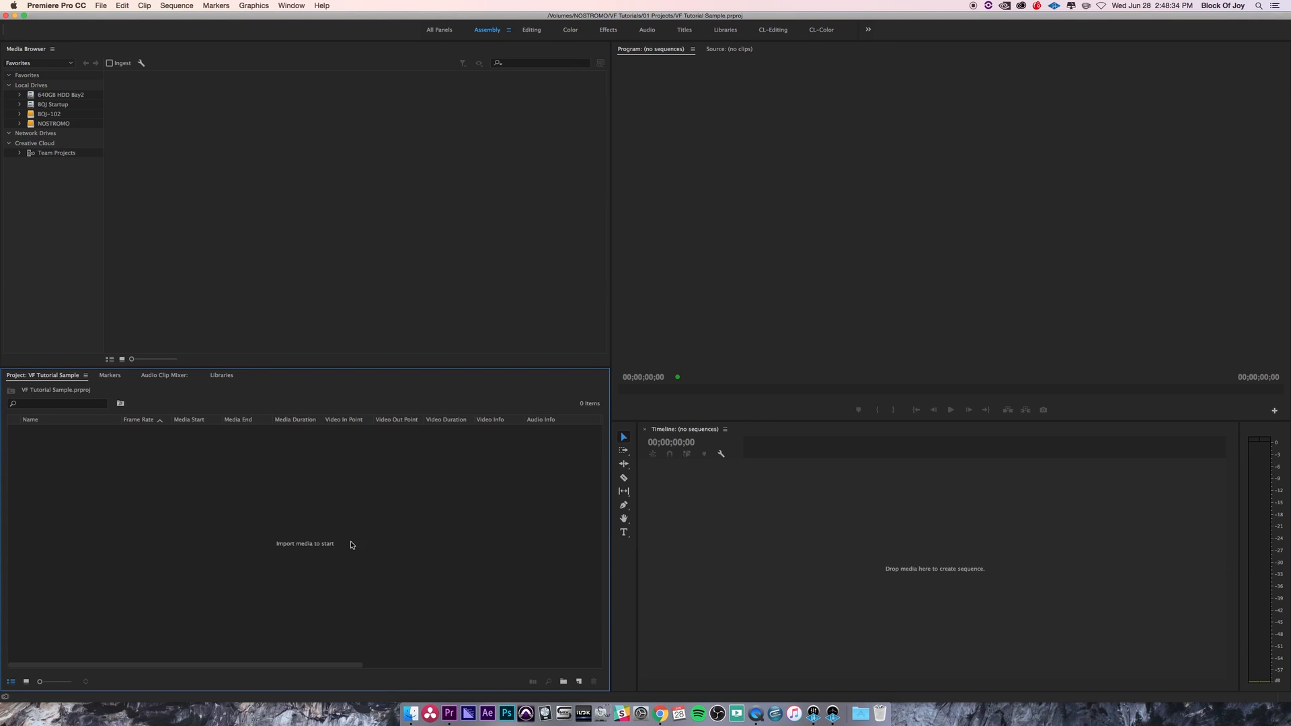
{"action": "left_click", "coordinate": [774, 163]}
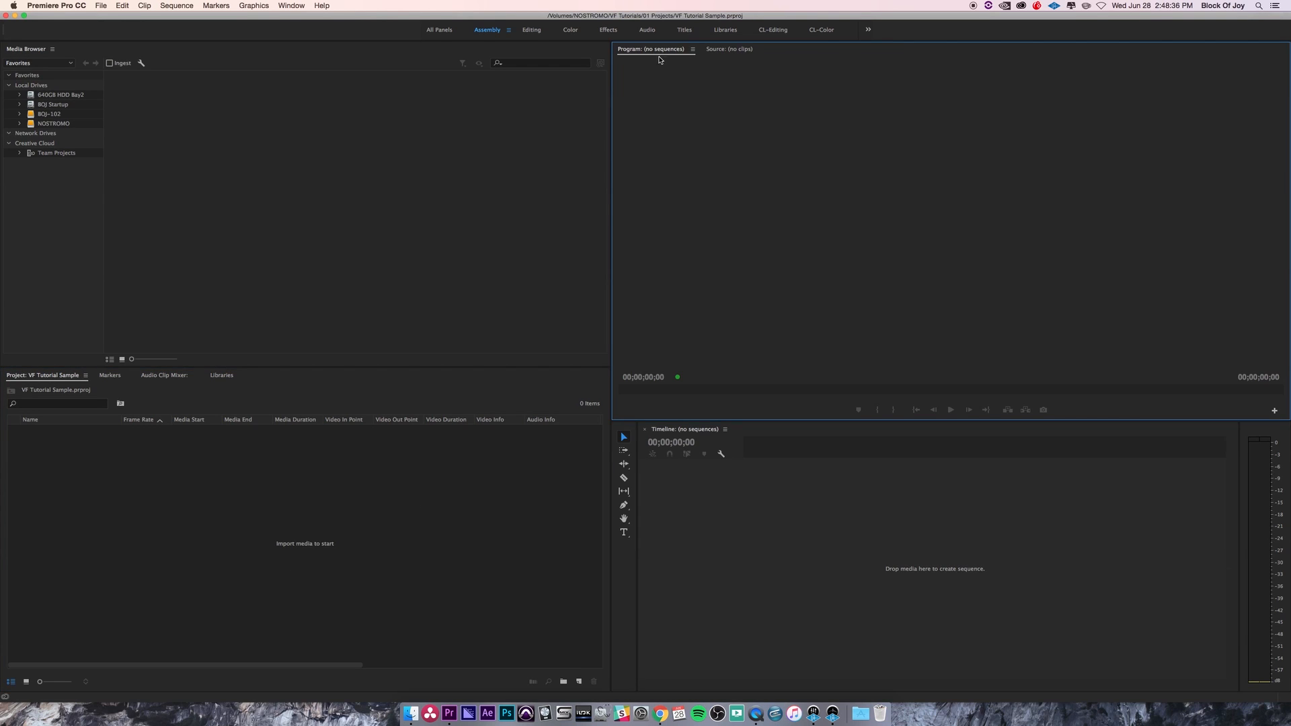
{"action": "left_click", "coordinate": [720, 52]}
{"action": "left_click", "coordinate": [657, 52]}
{"action": "left_click", "coordinate": [770, 548]}
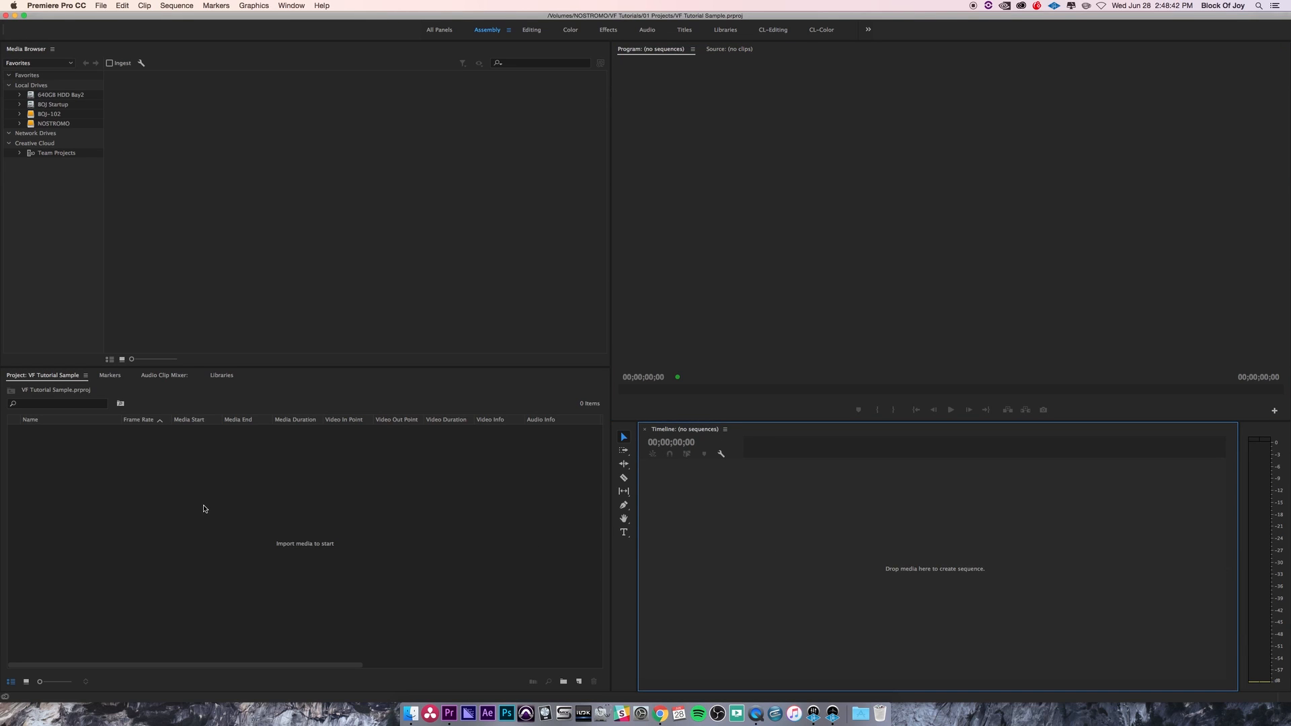
Step: Switch to the Audio workspace and show the Audio Track Mixer
{"action": "left_click", "coordinate": [291, 6]}
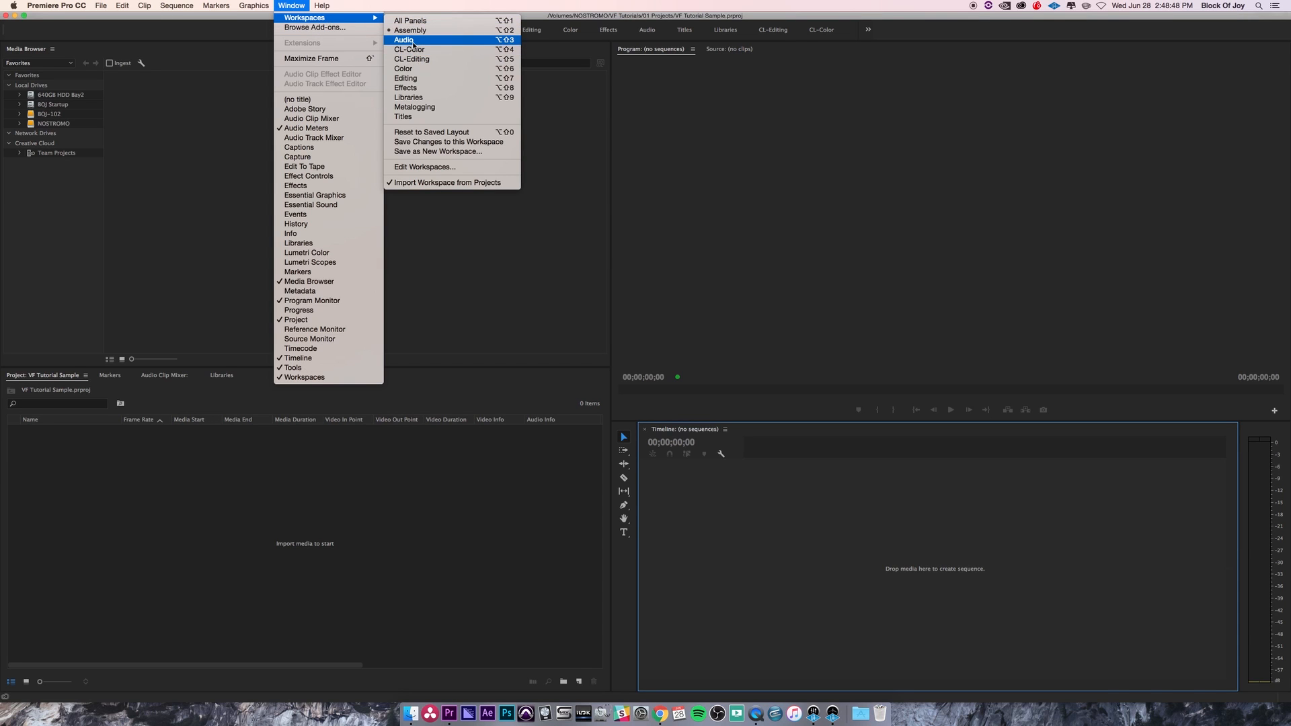
{"action": "left_click", "coordinate": [413, 42]}
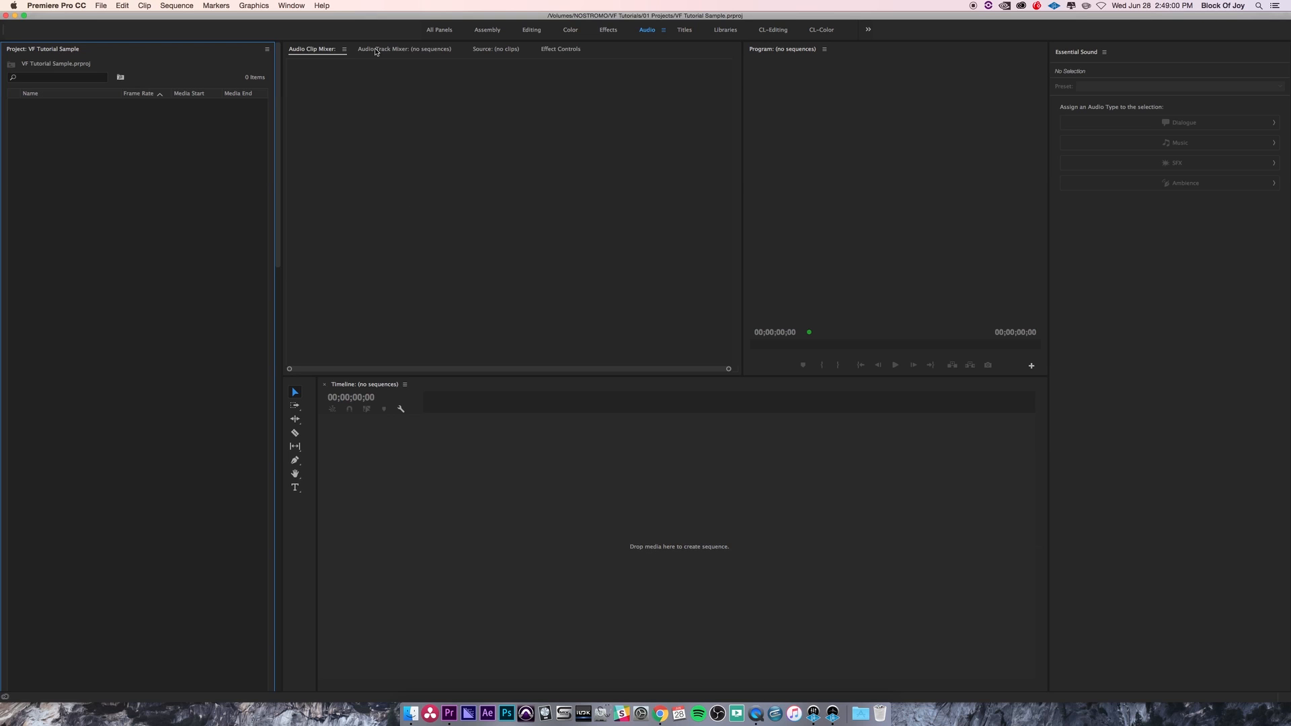
{"action": "left_click", "coordinate": [396, 53]}
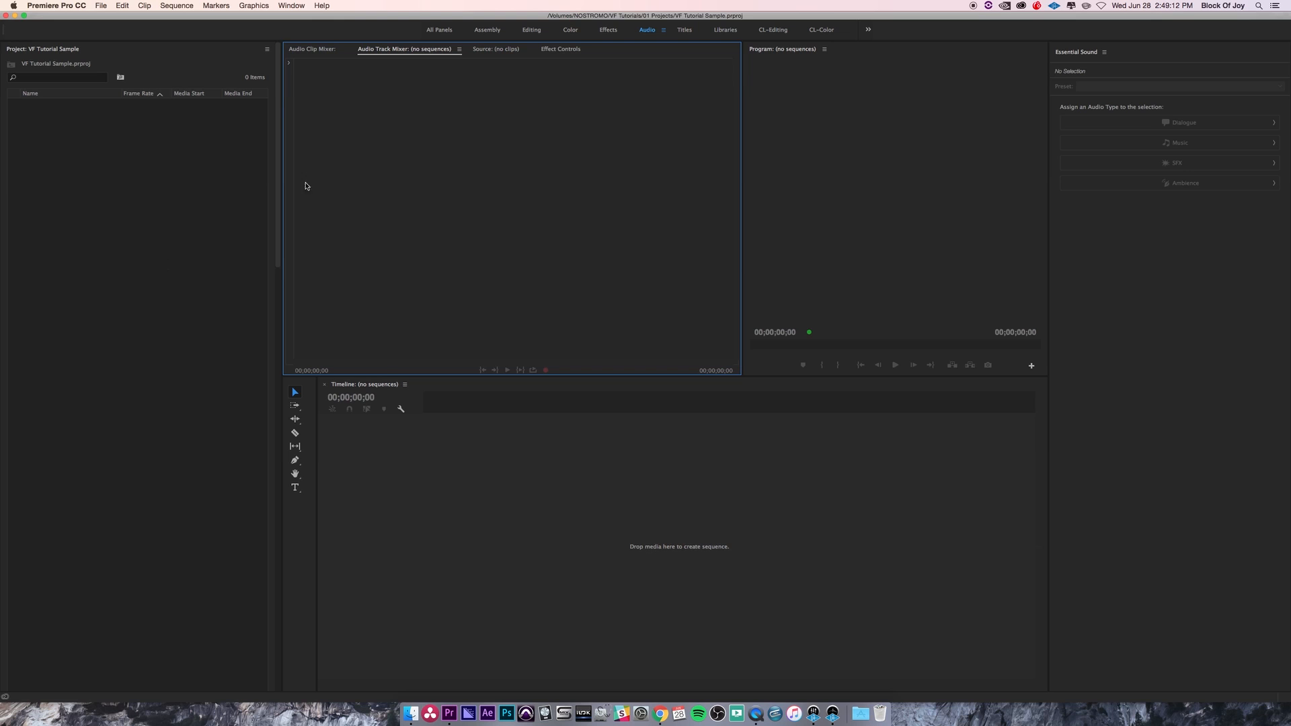
Step: Switch to the Color workspace and examine its Lumetri Color and Lumetri Scopes panels
{"action": "left_click", "coordinate": [291, 5]}
{"action": "mouse_move", "coordinate": [319, 19]}
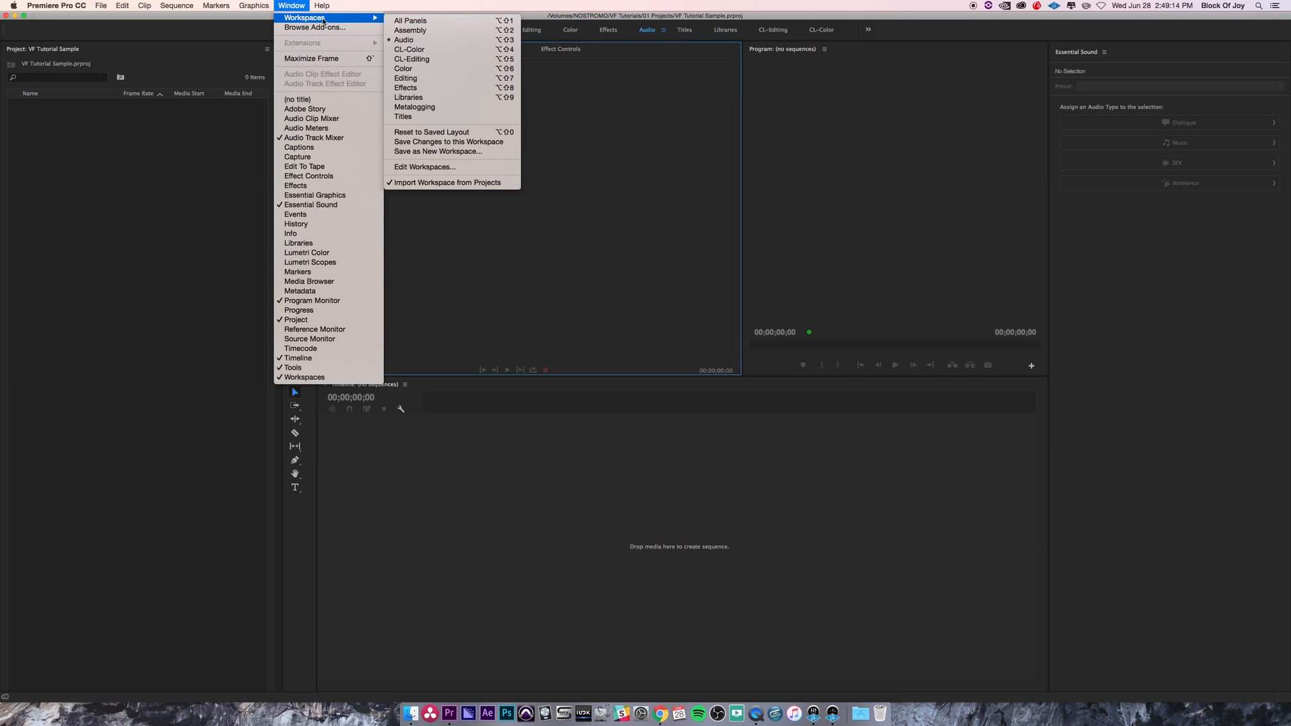
{"action": "left_click", "coordinate": [411, 72]}
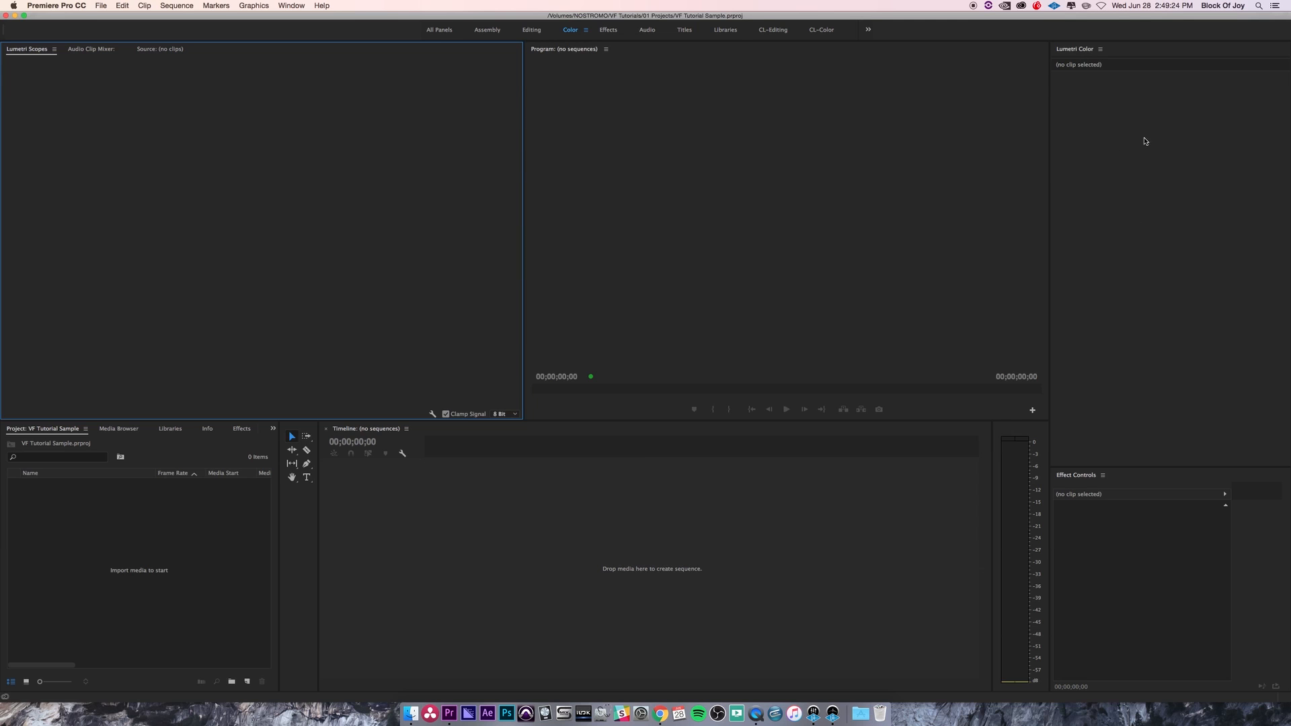
{"action": "left_click", "coordinate": [1129, 121]}
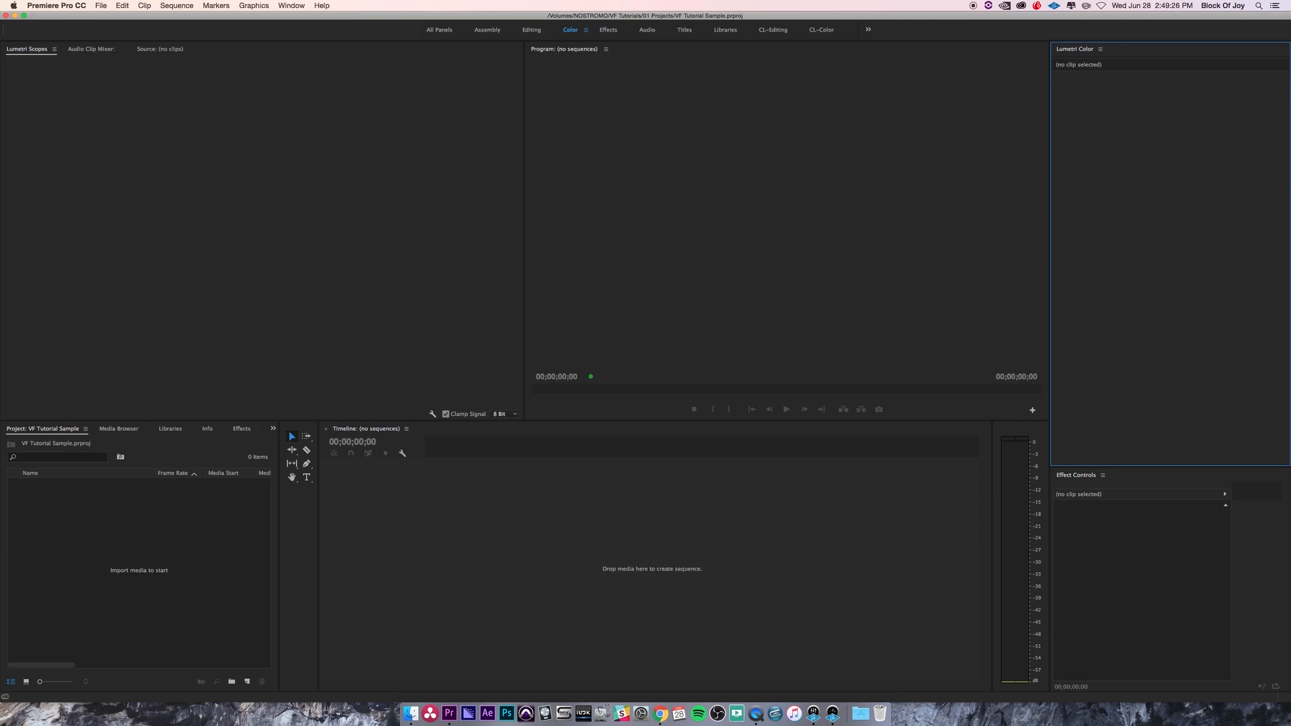
{"action": "left_click", "coordinate": [39, 70]}
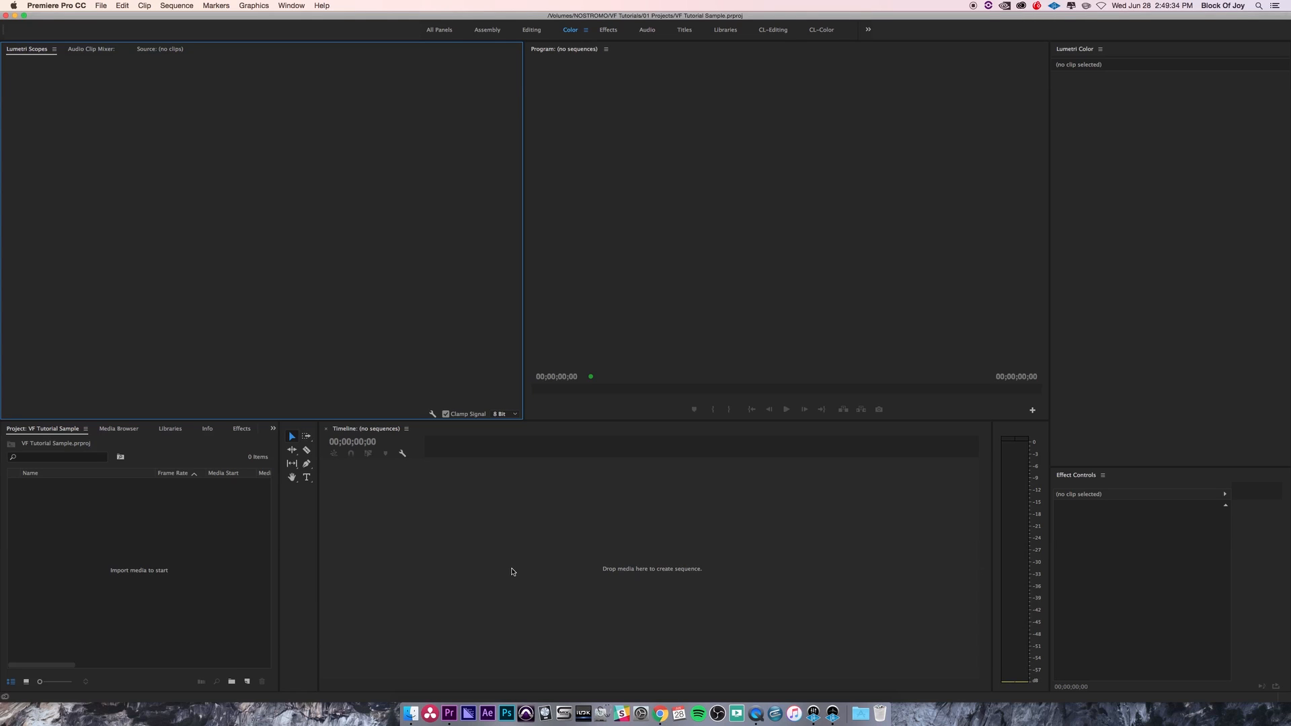
Step: Return to the Editing workspace
{"action": "left_click", "coordinate": [291, 6]}
{"action": "mouse_move", "coordinate": [316, 18]}
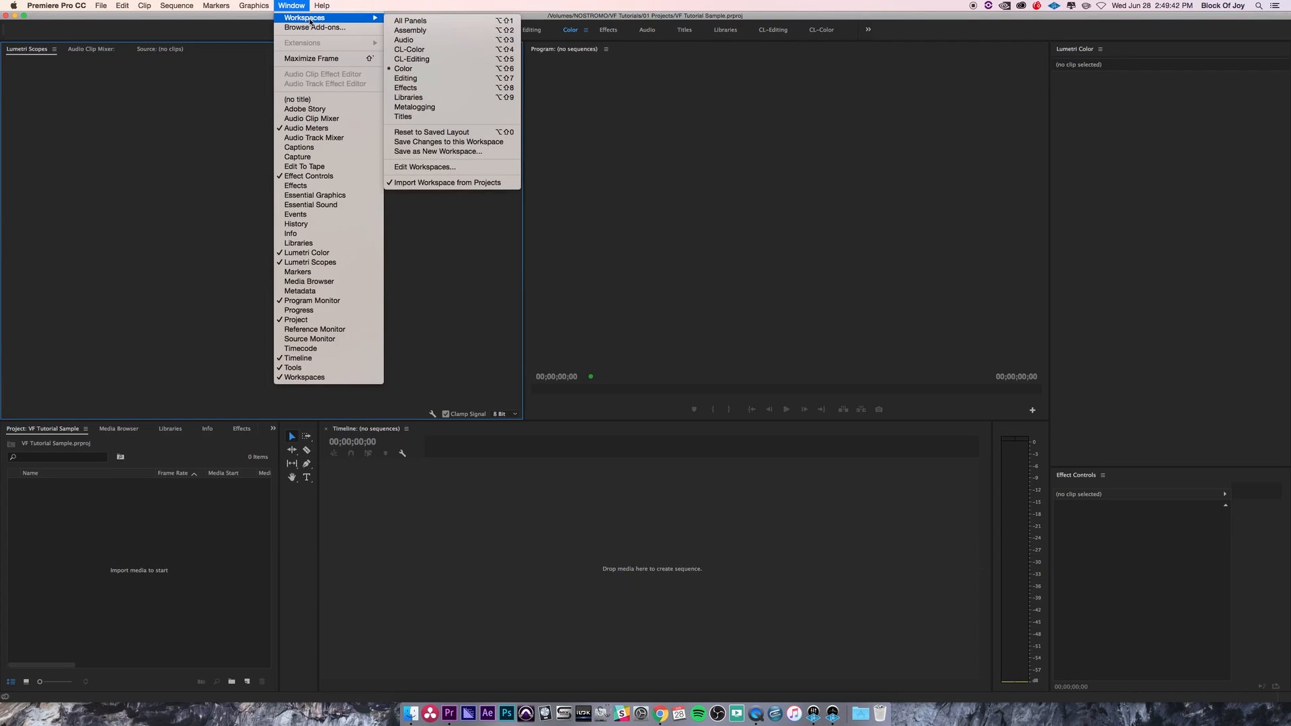
{"action": "left_click", "coordinate": [420, 83]}
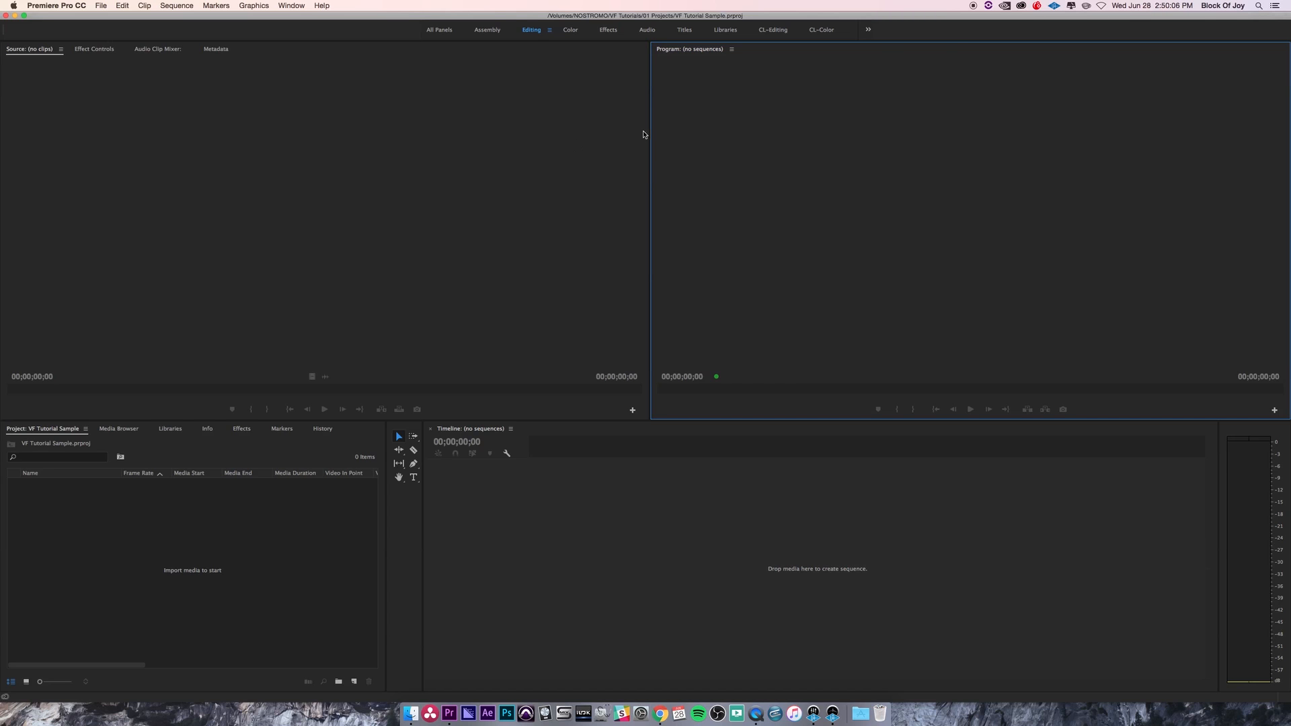
Step: Enlarge the Source Monitor in width and height, narrowing the Program Monitor and shrinking the Project and Timeline panels
{"action": "mouse_move", "coordinate": [650, 129]}
{"action": "left_mouse_down"}
{"action": "mouse_move", "coordinate": [758, 128]}
{"action": "mouse_move", "coordinate": [503, 133]}
{"action": "mouse_move", "coordinate": [651, 130]}
{"action": "left_mouse_up"}
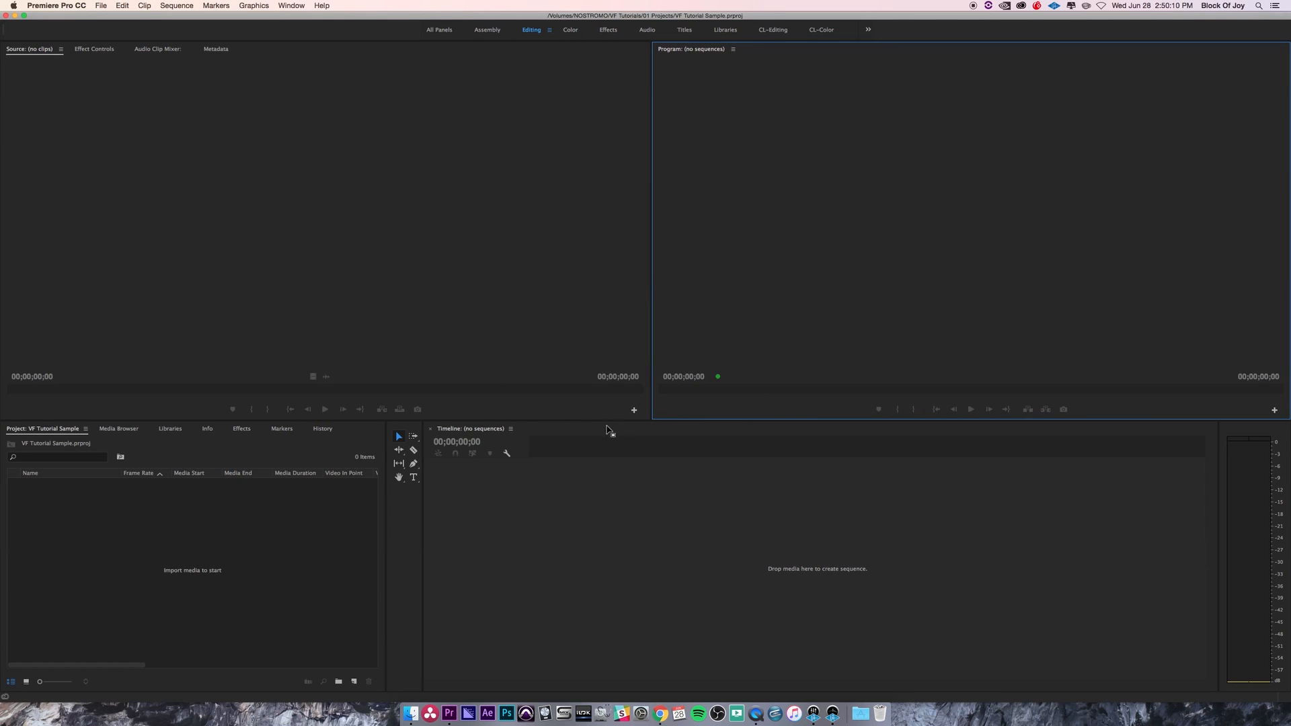
{"action": "left_click_drag", "start_coordinate": [594, 421], "coordinate": [594, 447]}
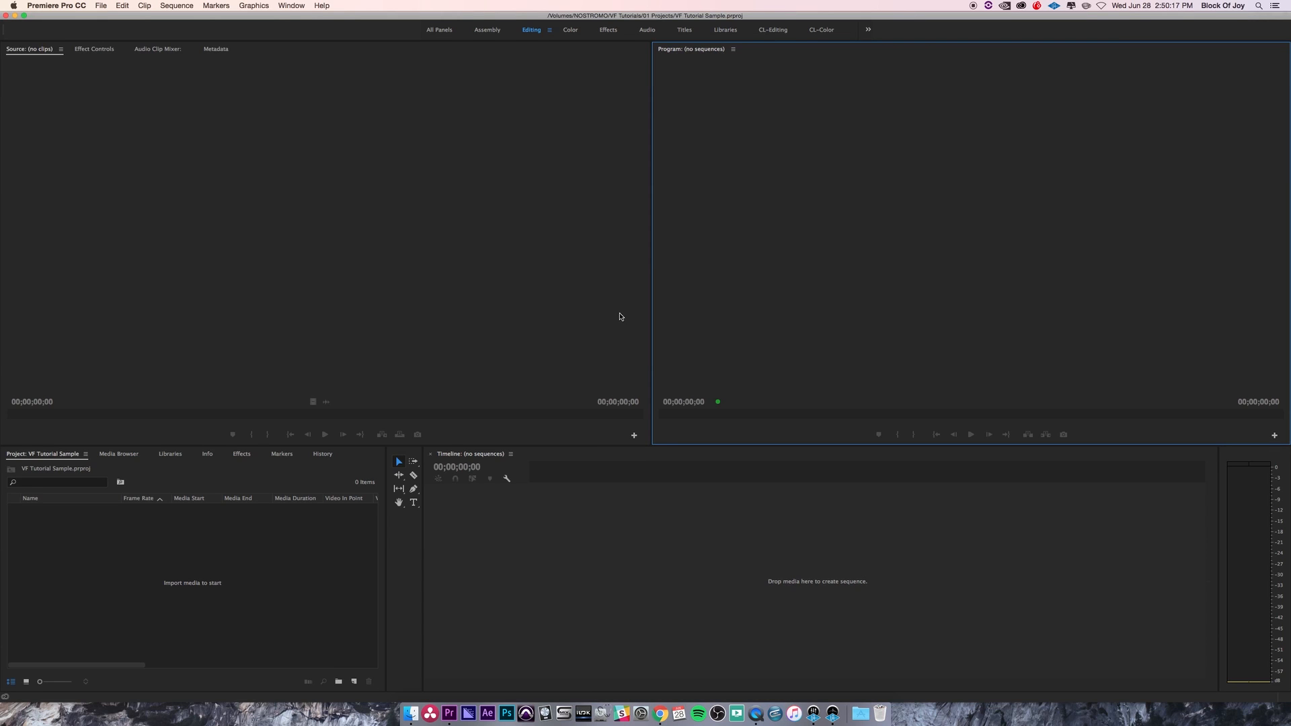
{"action": "left_click_drag", "start_coordinate": [653, 251], "coordinate": [883, 250]}
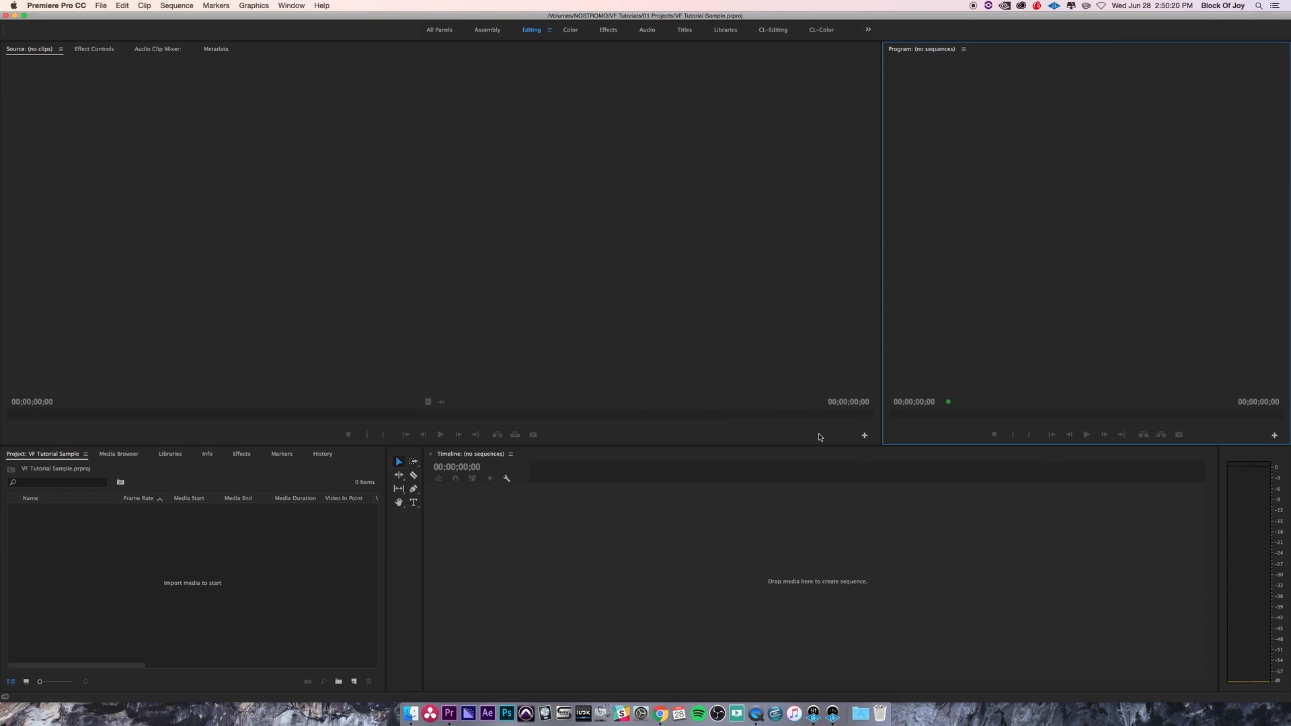
{"action": "left_click_drag", "start_coordinate": [779, 446], "coordinate": [779, 555]}
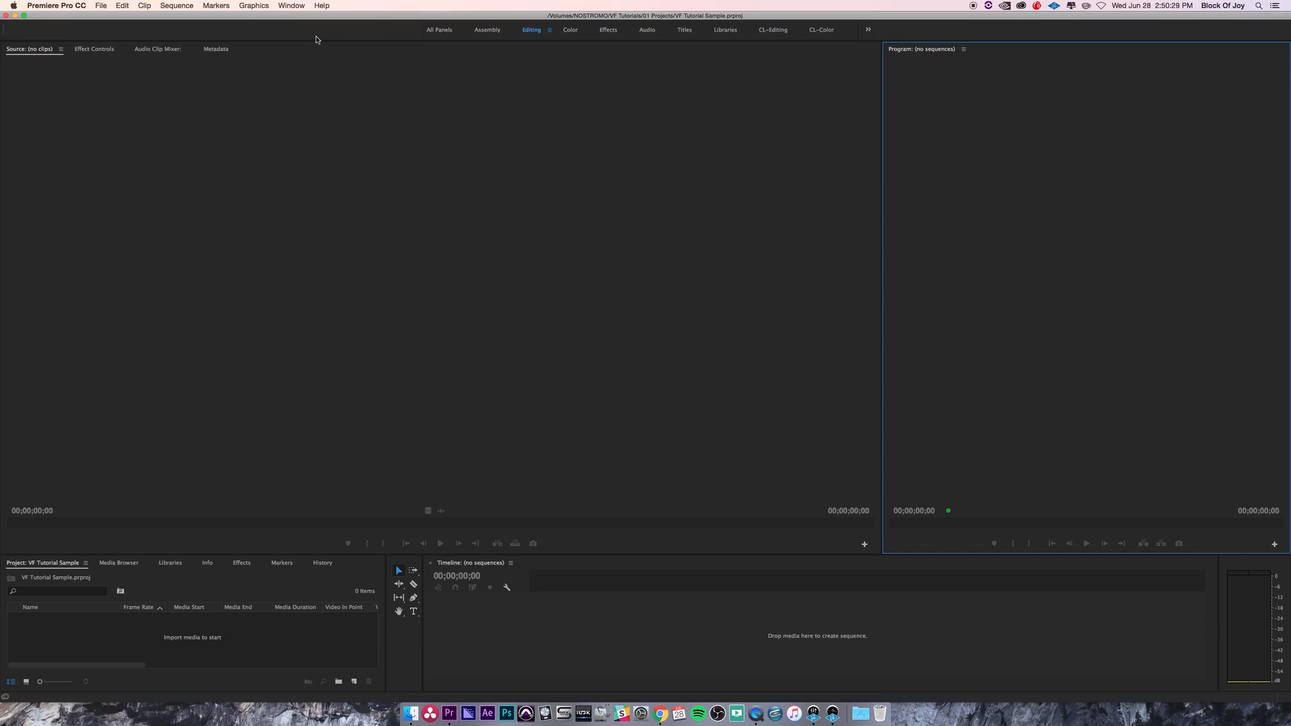
Step: Reset the Editing workspace to its saved layout
{"action": "left_click", "coordinate": [293, 6]}
{"action": "mouse_move", "coordinate": [315, 19]}
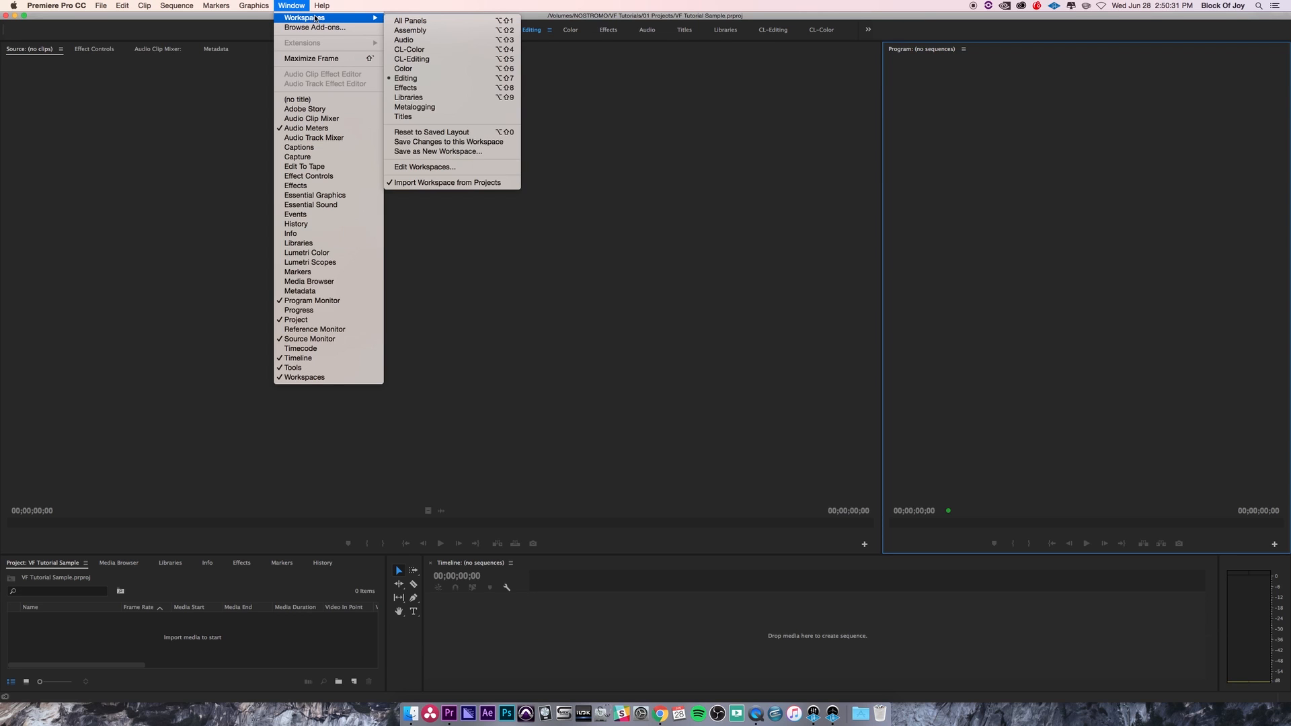
{"action": "left_click", "coordinate": [446, 132]}
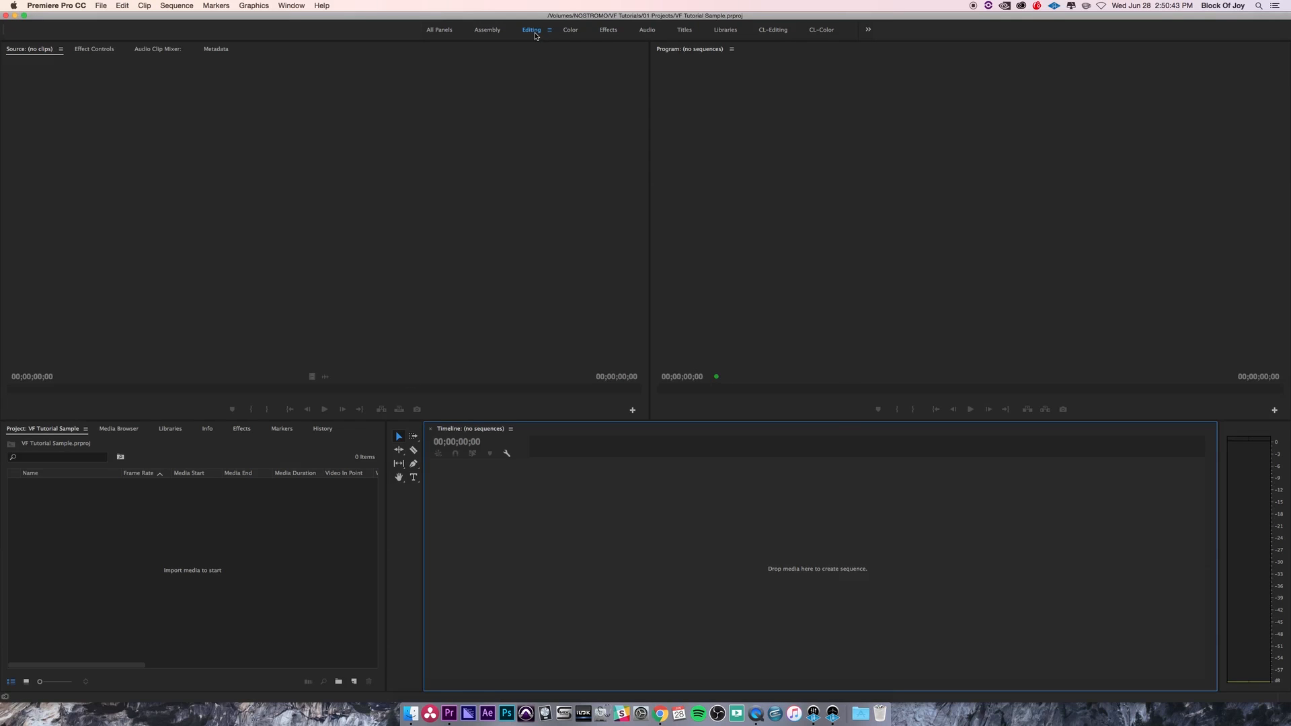
Step: Save the current panel layout as a new workspace named VF-Sample
{"action": "left_click", "coordinate": [291, 6]}
{"action": "mouse_move", "coordinate": [309, 20]}
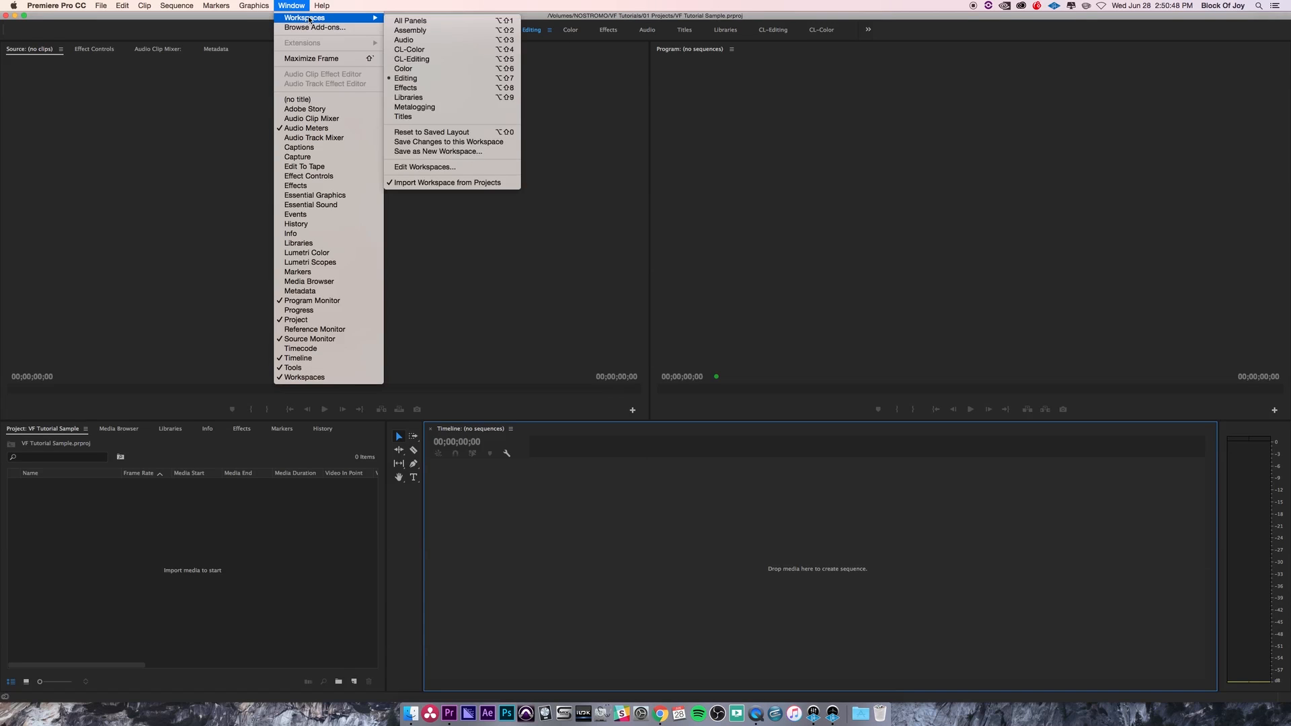
{"action": "left_click", "coordinate": [445, 152]}
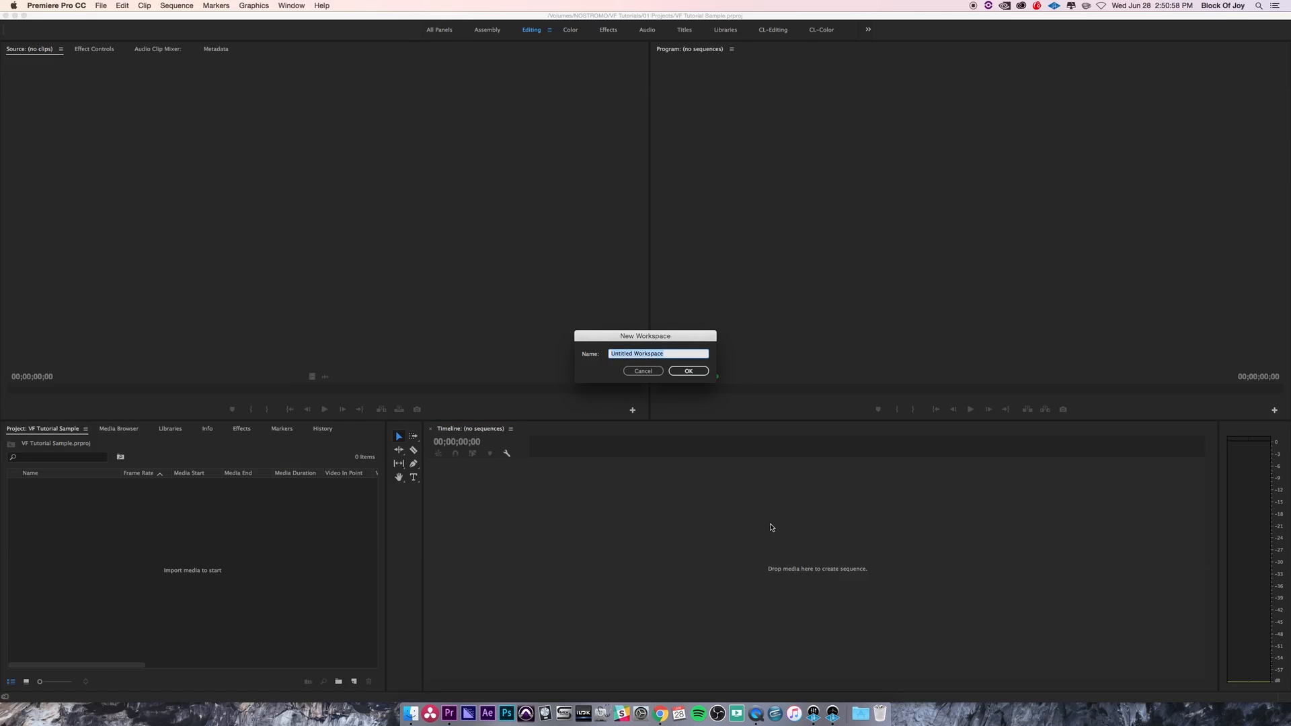
{"action": "type", "text": "VF-Sample"}
{"action": "left_click", "coordinate": [699, 372]}
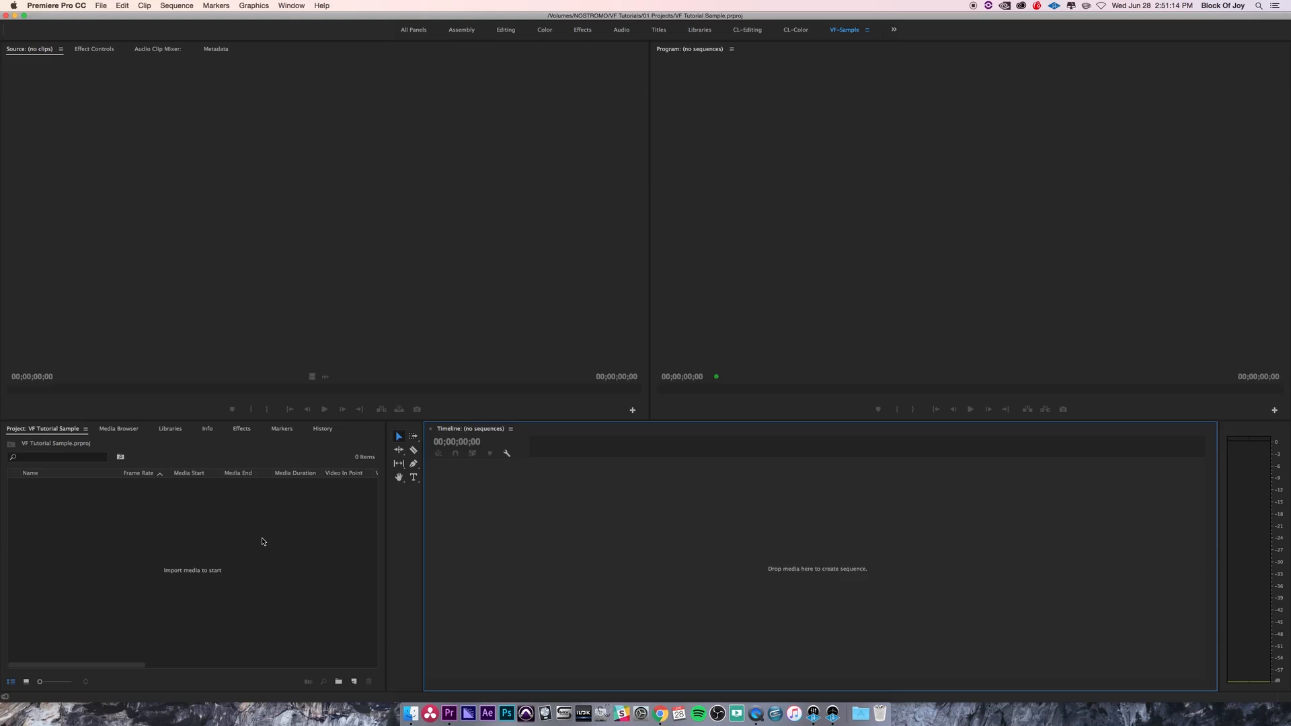
Step: Narrow the Source Monitor, make the Project and Timeline panels taller, and widen the Project panel so the tools form one column
{"action": "left_click", "coordinate": [634, 233]}
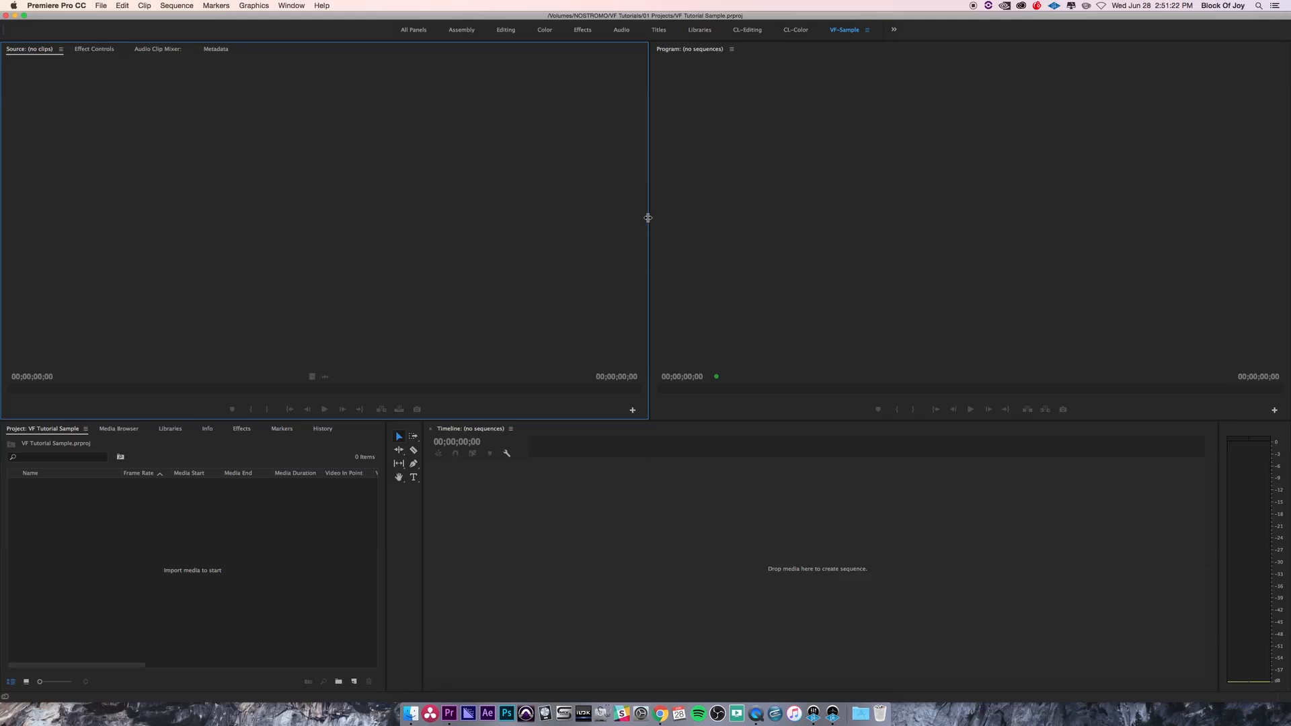
{"action": "left_click_drag", "start_coordinate": [650, 219], "coordinate": [548, 219]}
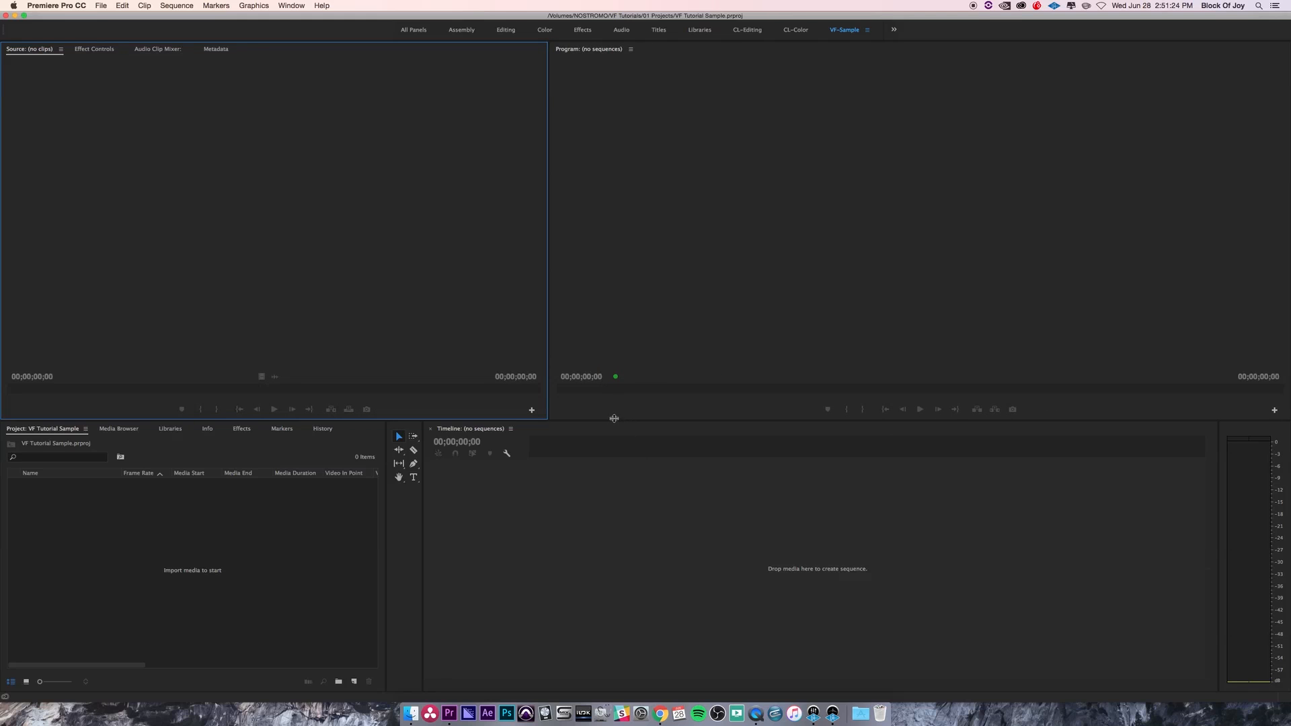
{"action": "left_click_drag", "start_coordinate": [615, 420], "coordinate": [611, 357]}
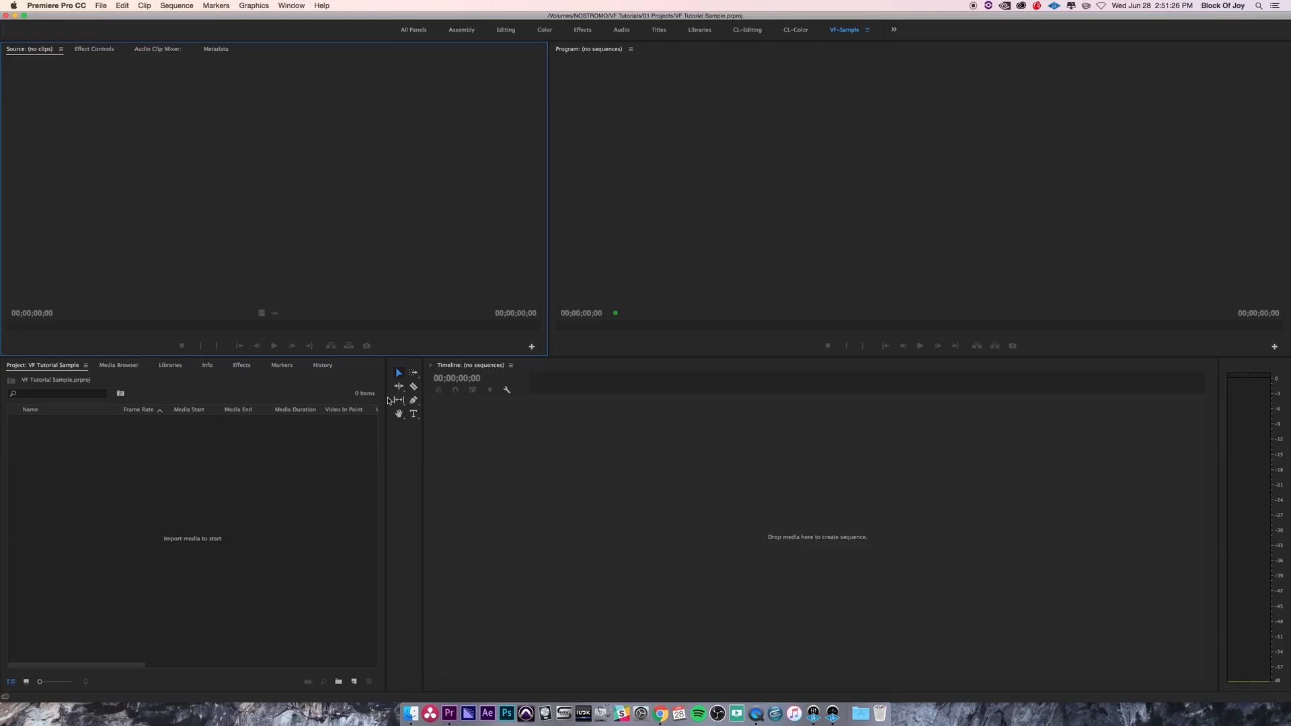
{"action": "left_click_drag", "start_coordinate": [388, 399], "coordinate": [409, 396]}
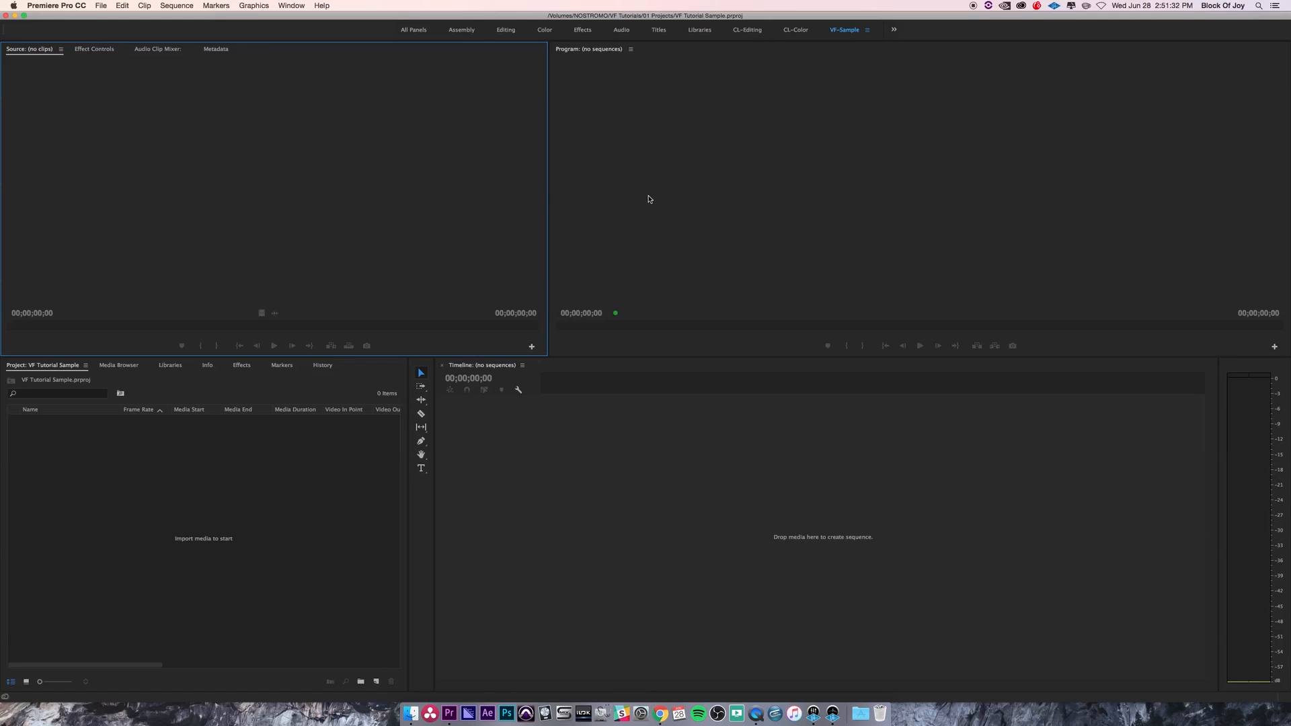
Step: Save the current panel layout as changes to the VF-Sample workspace
{"action": "left_click", "coordinate": [296, 7]}
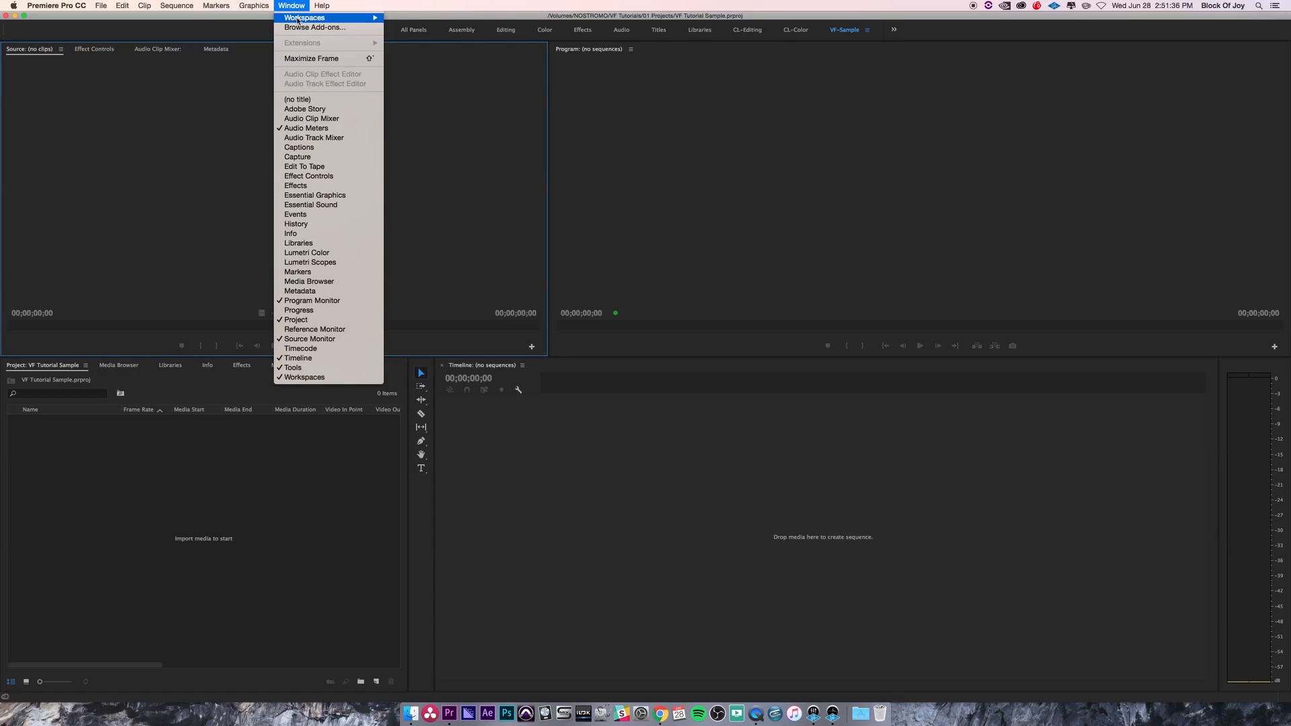
{"action": "mouse_move", "coordinate": [298, 20]}
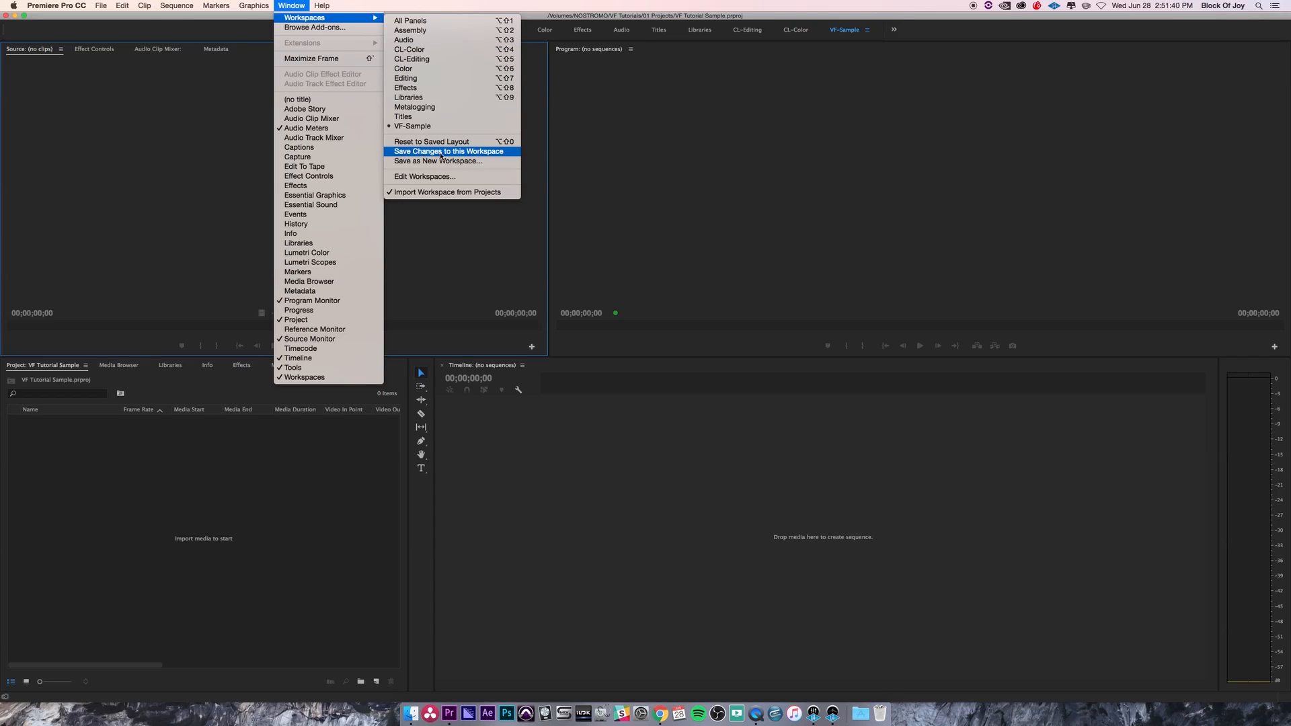
{"action": "left_click", "coordinate": [474, 154]}
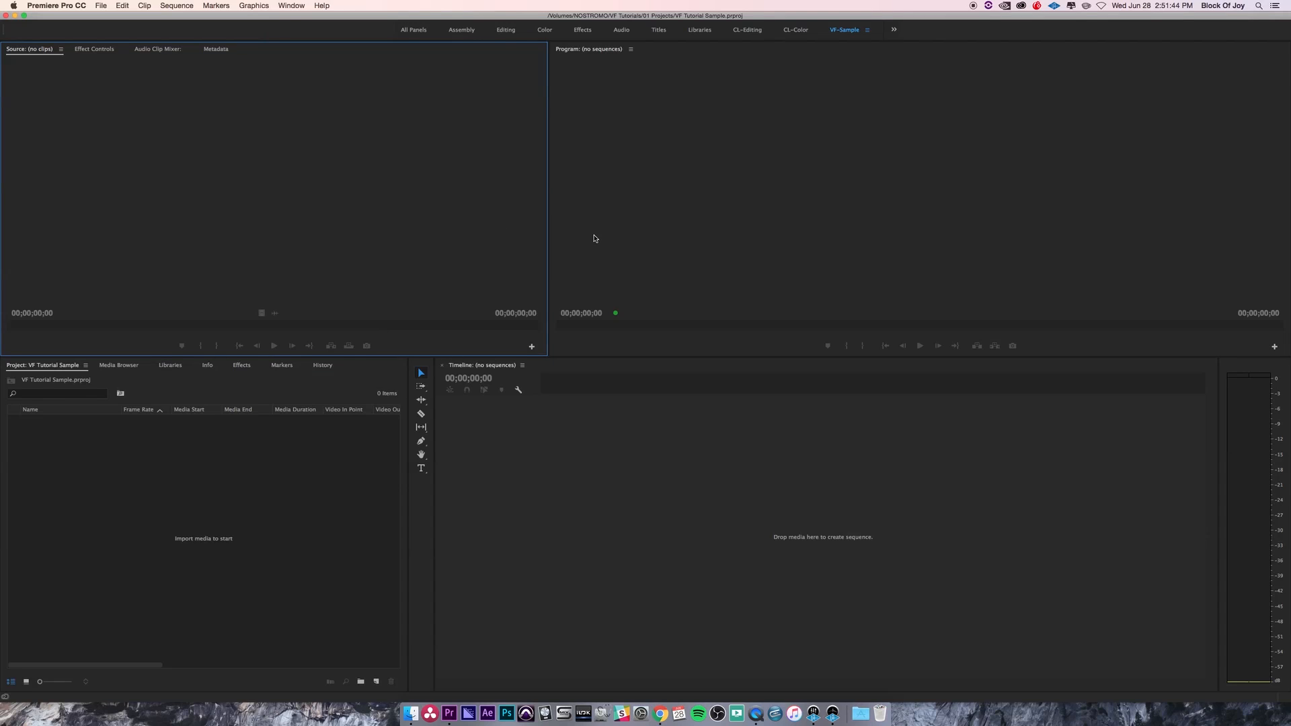
Step: Reset the VF-Sample workspace to its saved layout
{"action": "left_click", "coordinate": [292, 5]}
{"action": "mouse_move", "coordinate": [330, 17]}
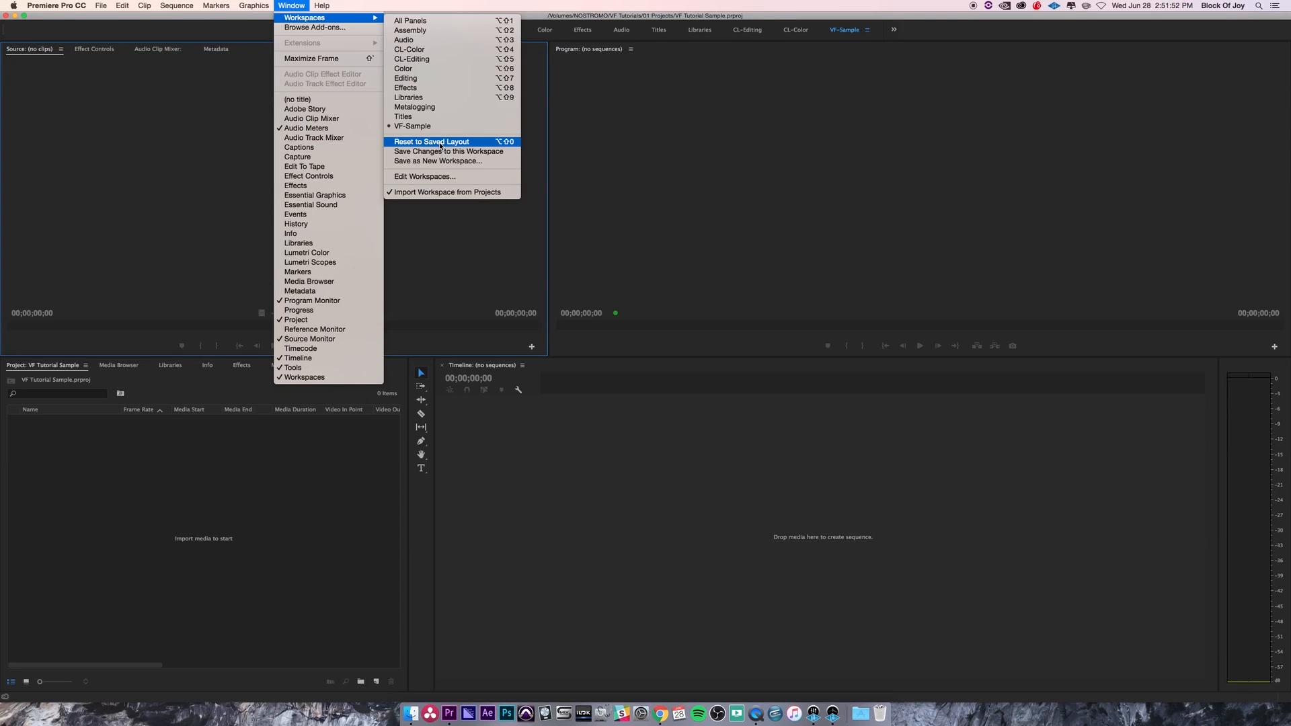
{"action": "left_click", "coordinate": [440, 142]}
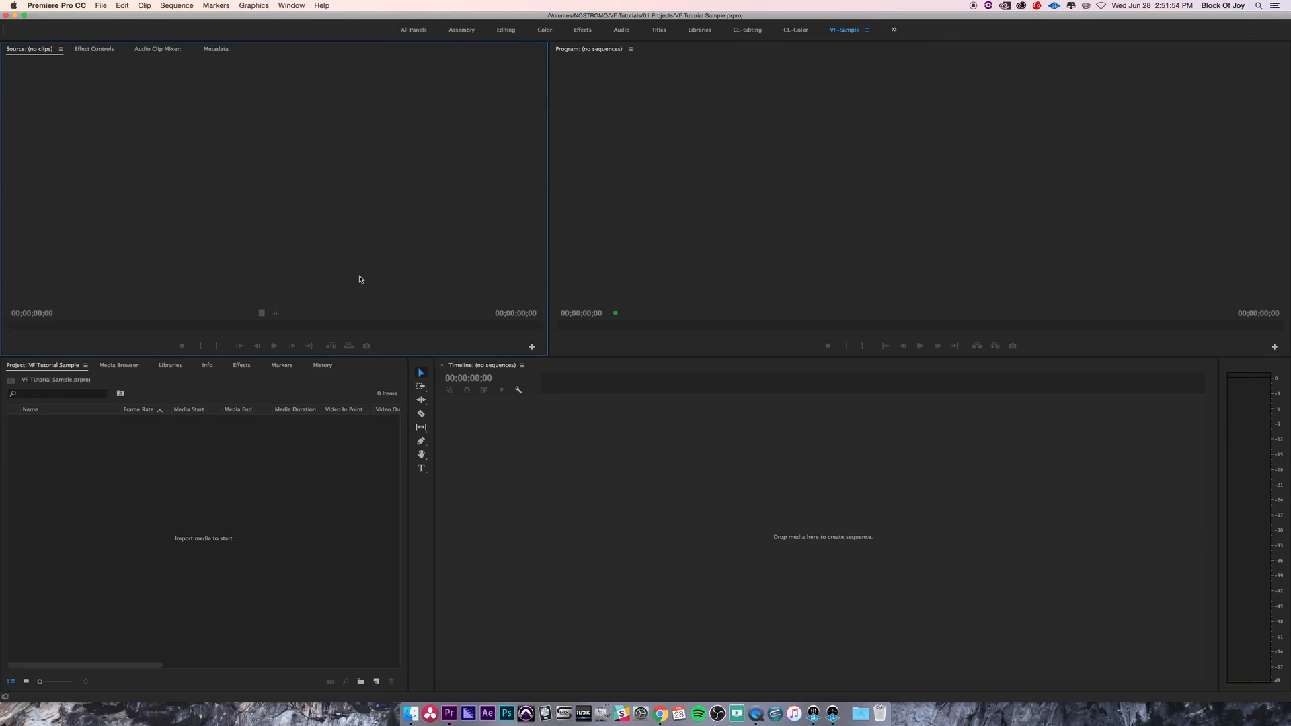
Step: Enlarge the Source Monitor in height and width, and restore the saved VF-Sample layout
{"action": "left_click_drag", "start_coordinate": [601, 357], "coordinate": [594, 548]}
{"action": "left_click_drag", "start_coordinate": [548, 325], "coordinate": [873, 323]}
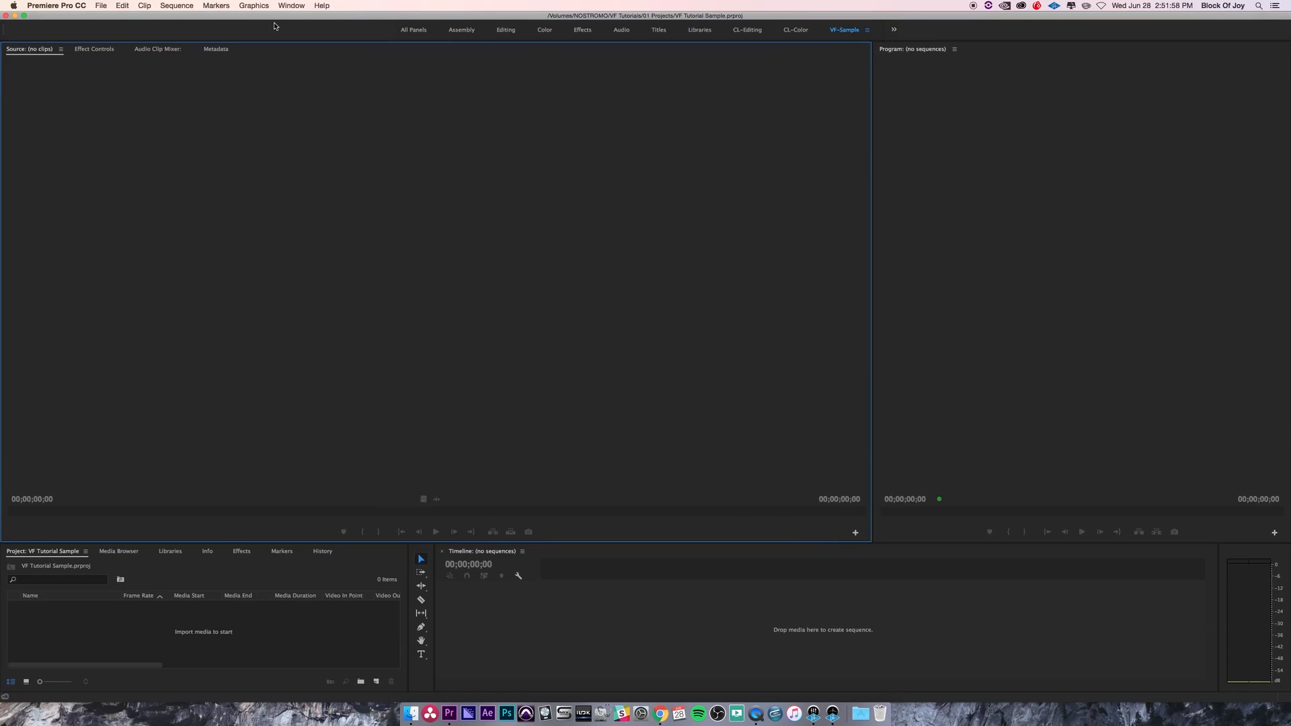
{"action": "left_click", "coordinate": [291, 5]}
{"action": "mouse_move", "coordinate": [322, 19]}
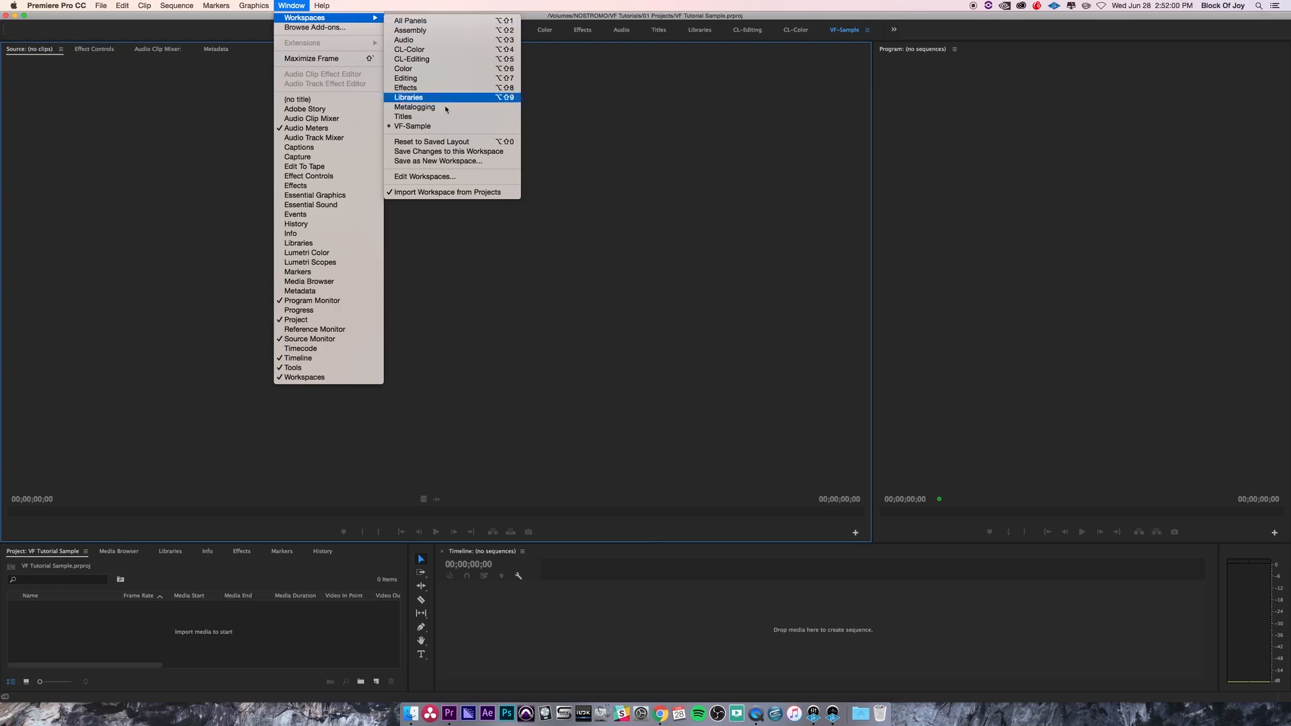
{"action": "left_click", "coordinate": [442, 144]}
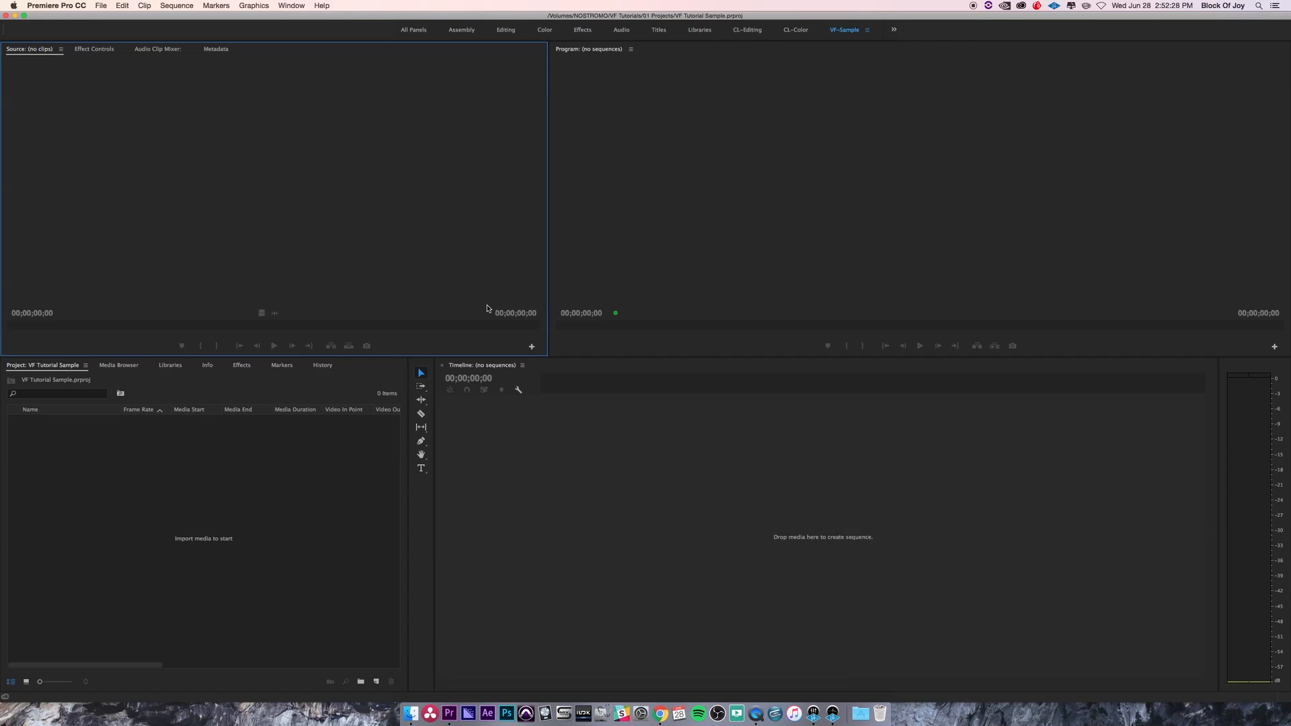
Step: Open the Appearance preferences and try the interface brightness at its lightest and darkest settings
{"action": "left_click", "coordinate": [75, 8]}
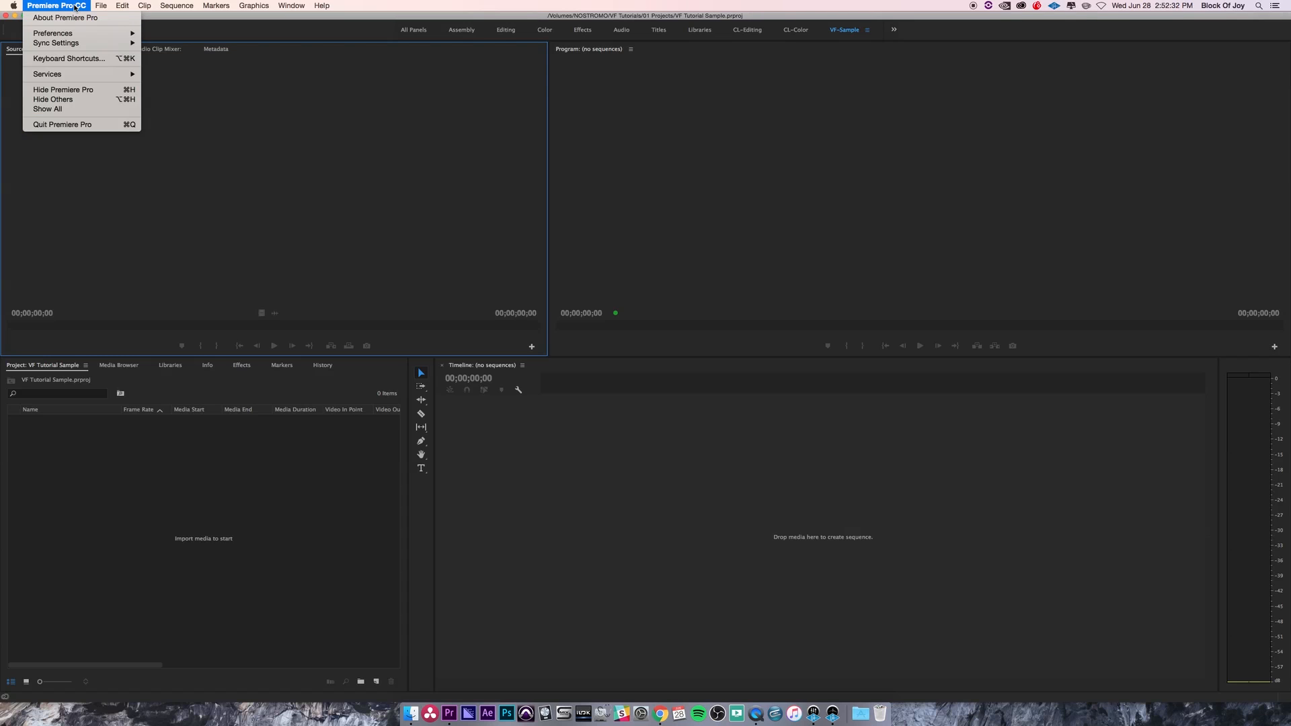
{"action": "mouse_move", "coordinate": [68, 36]}
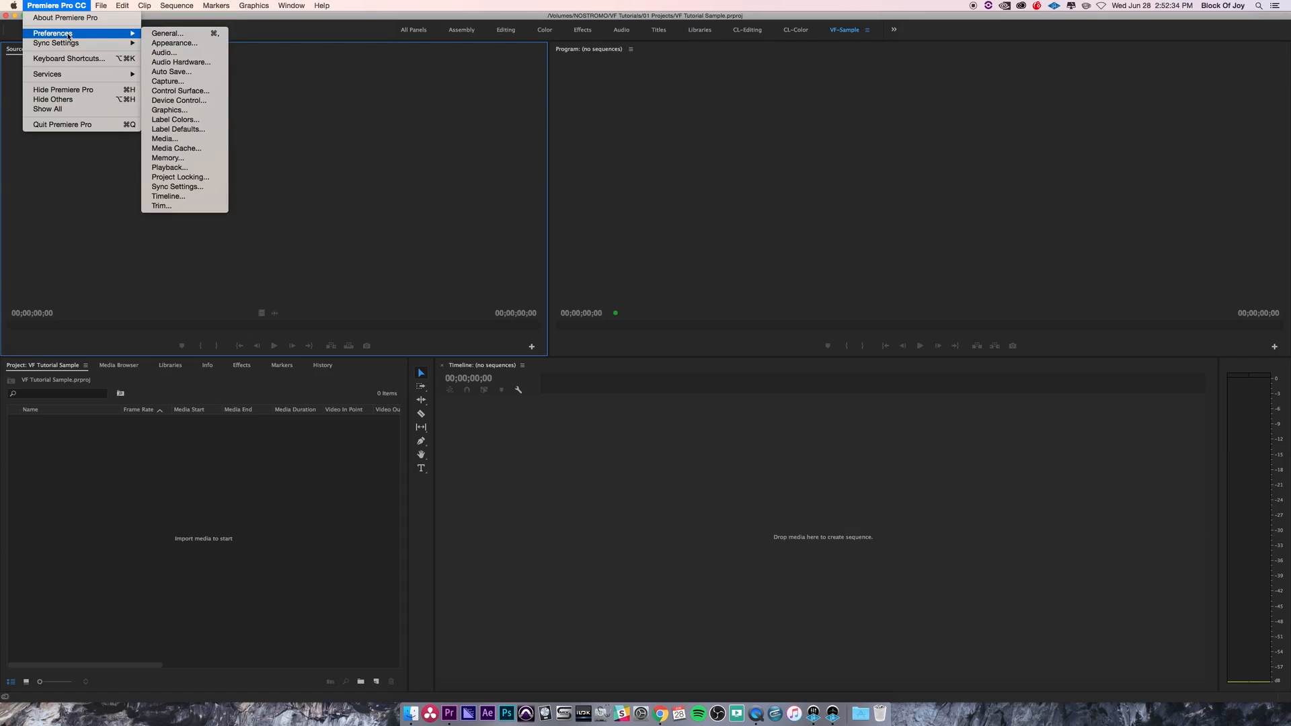
{"action": "left_click", "coordinate": [178, 44]}
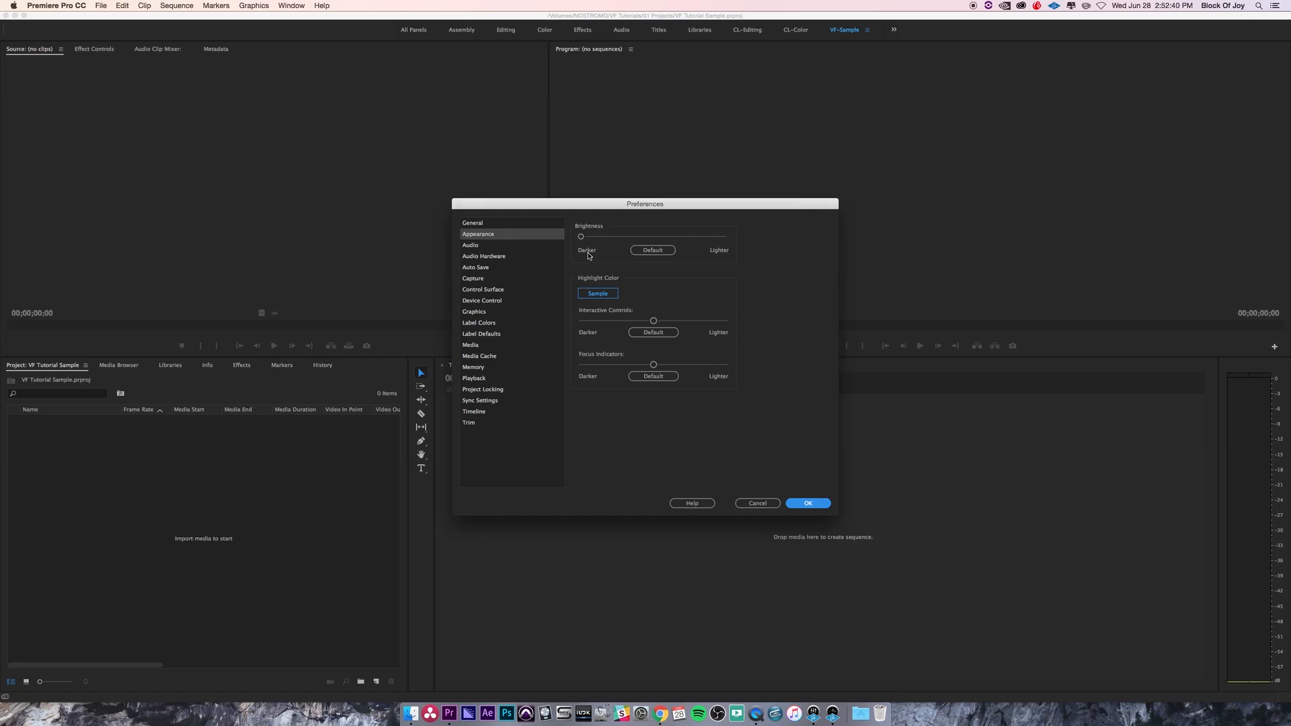
{"action": "left_click_drag", "start_coordinate": [582, 238], "coordinate": [718, 241]}
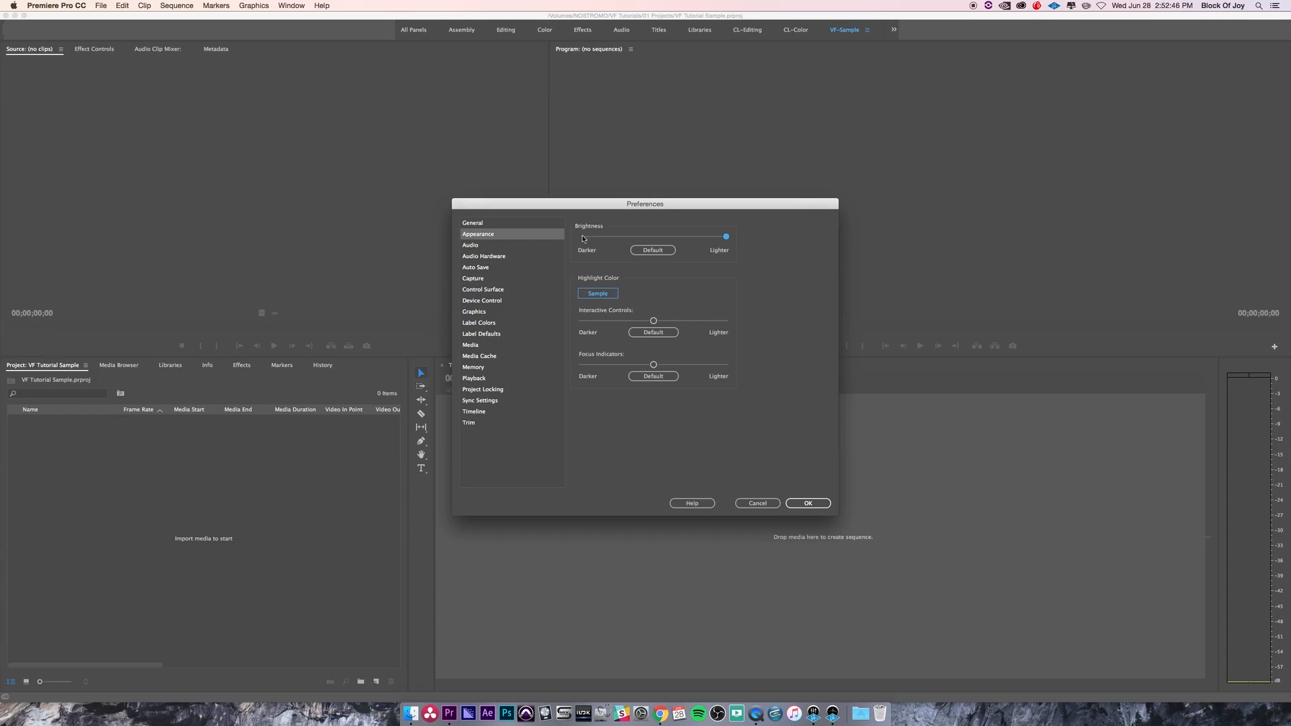
{"action": "left_click_drag", "start_coordinate": [727, 239], "coordinate": [548, 242]}
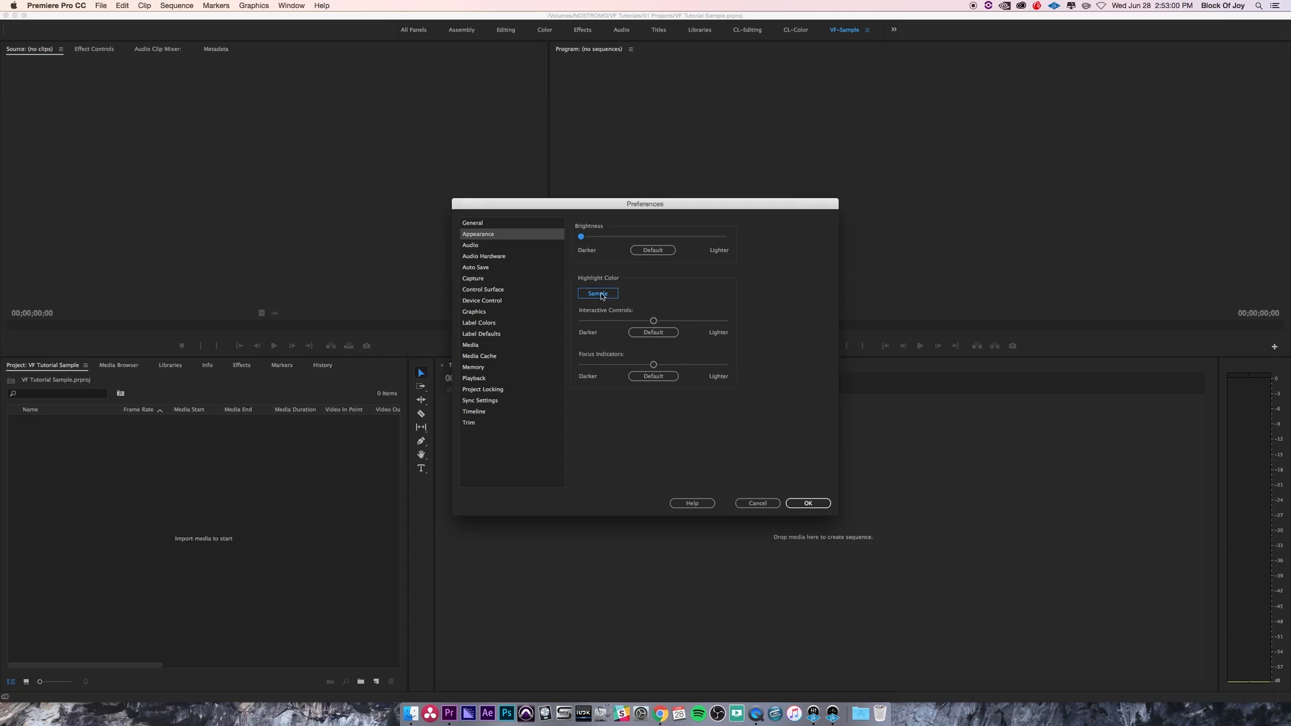
Step: Set the interface brightness to its lightest and lighten the highlight colors of the interactive controls and focus indicators
{"action": "left_click_drag", "start_coordinate": [653, 321], "coordinate": [687, 322]}
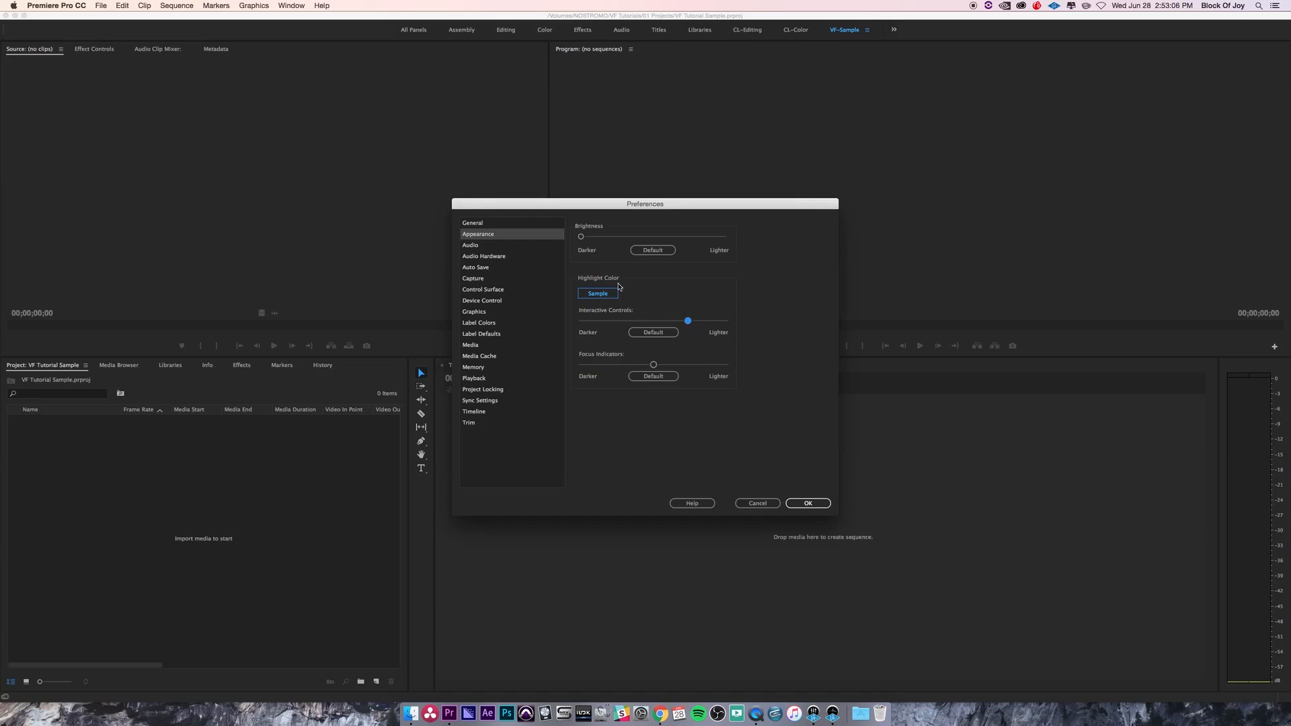
{"action": "left_click", "coordinate": [586, 236]}
{"action": "left_click_drag", "start_coordinate": [678, 245], "coordinate": [728, 239]}
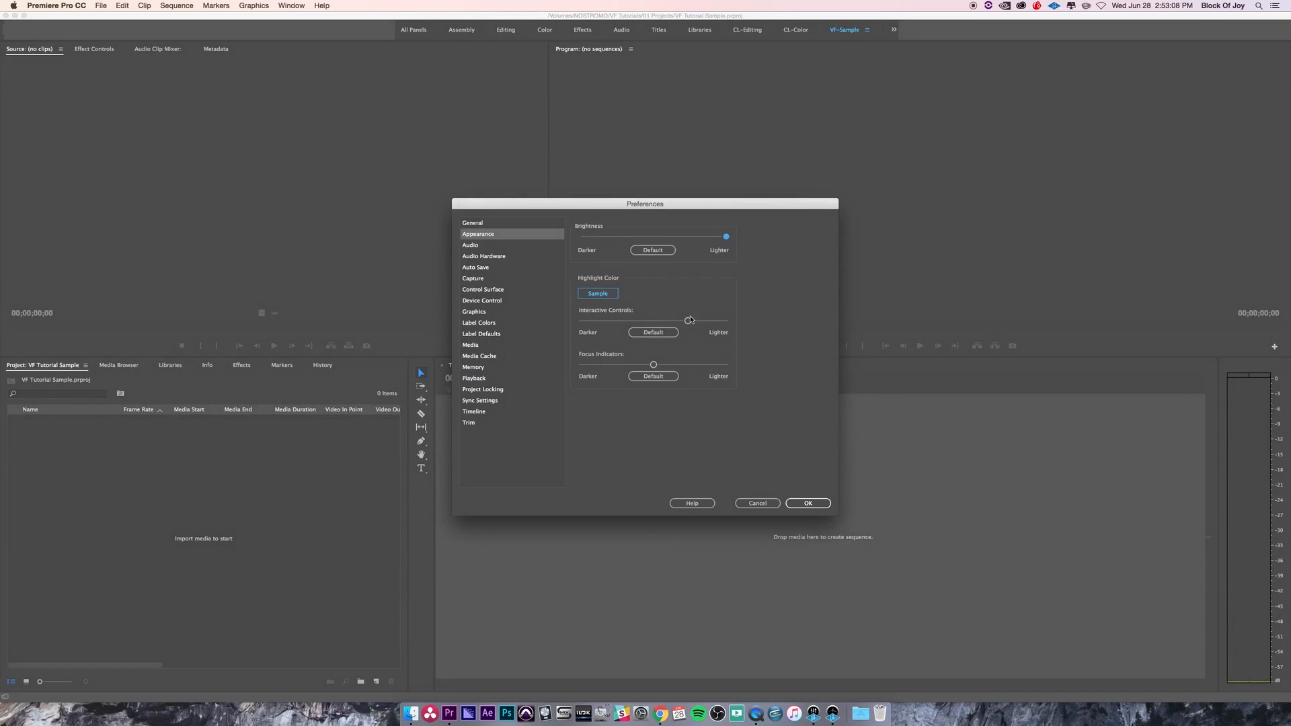
{"action": "left_click_drag", "start_coordinate": [689, 320], "coordinate": [760, 317]}
{"action": "left_click_drag", "start_coordinate": [653, 365], "coordinate": [688, 368]}
Step: Restore the default brightness, interactive controls and focus indicators settings, and apply the Appearance preferences
{"action": "left_click", "coordinate": [654, 252]}
{"action": "left_click", "coordinate": [658, 254]}
{"action": "left_click", "coordinate": [662, 333]}
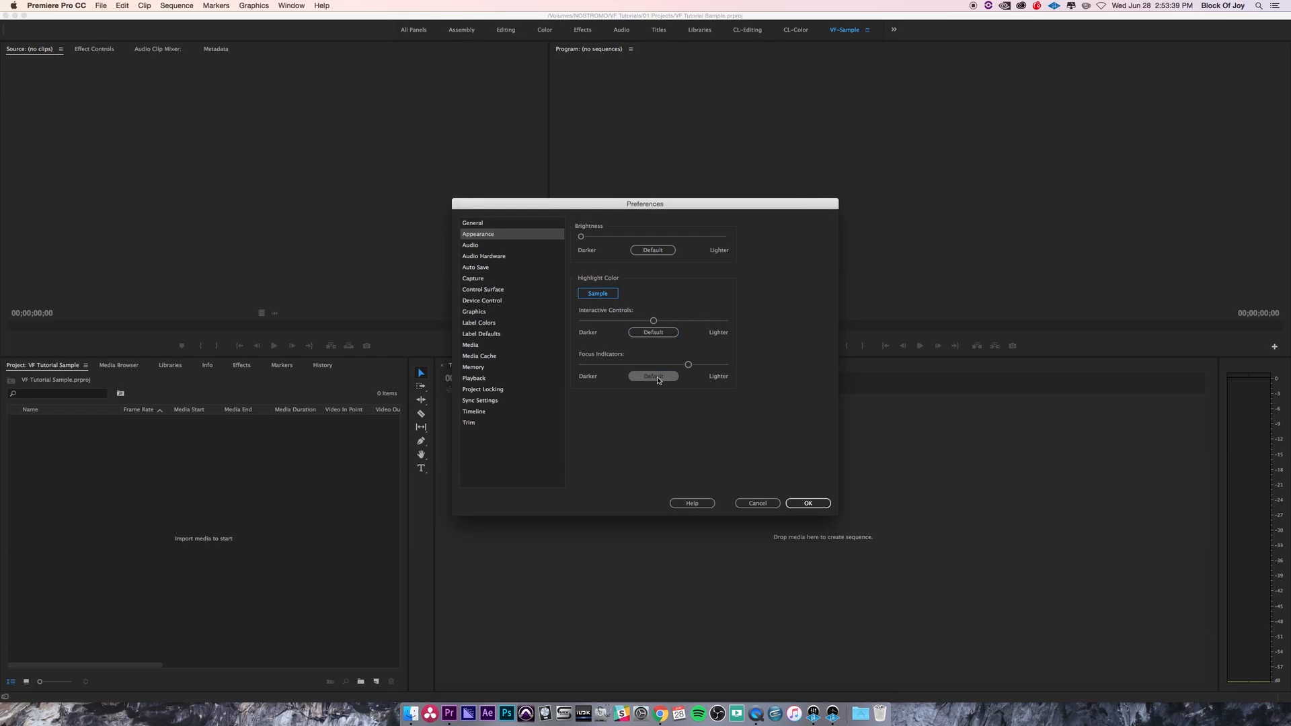
{"action": "left_click", "coordinate": [658, 380]}
{"action": "left_click", "coordinate": [809, 504]}
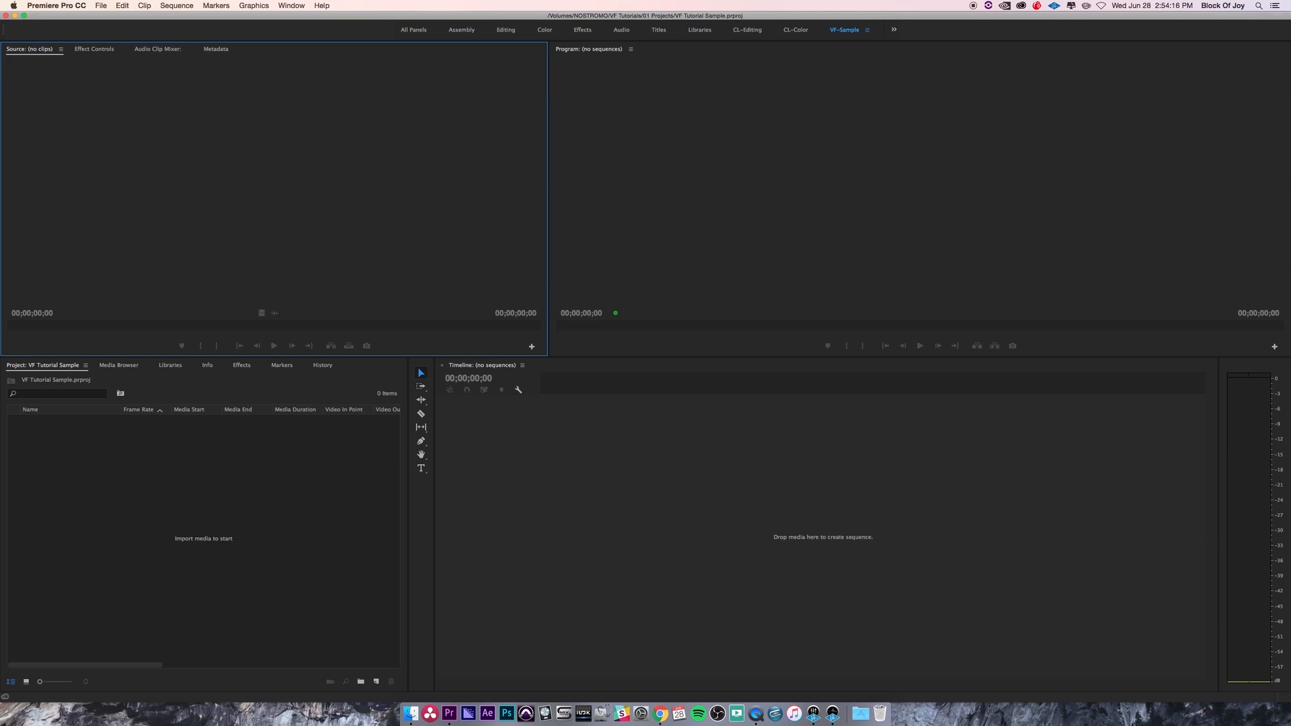
Step: View the Effect Controls panel and browse the Stock Footage folder on the NOSTROMO drive in the Media Browser
{"action": "left_click", "coordinate": [101, 54]}
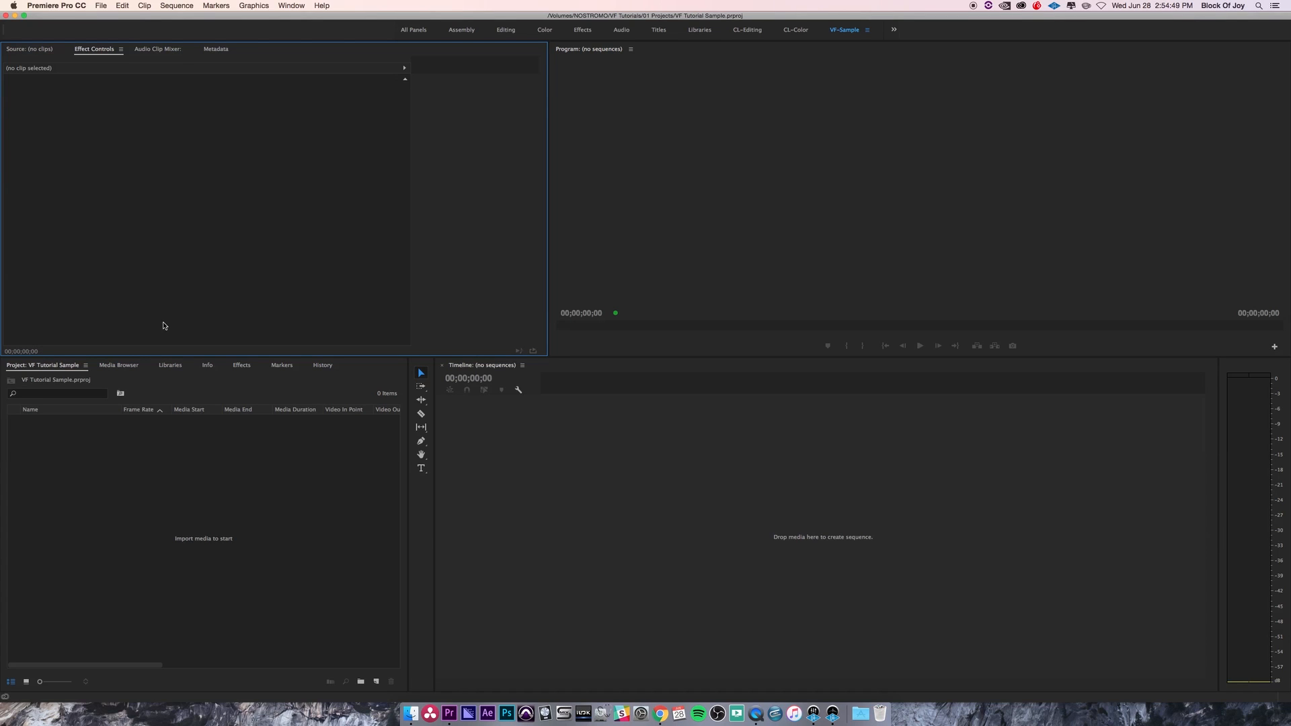
{"action": "left_click", "coordinate": [126, 369]}
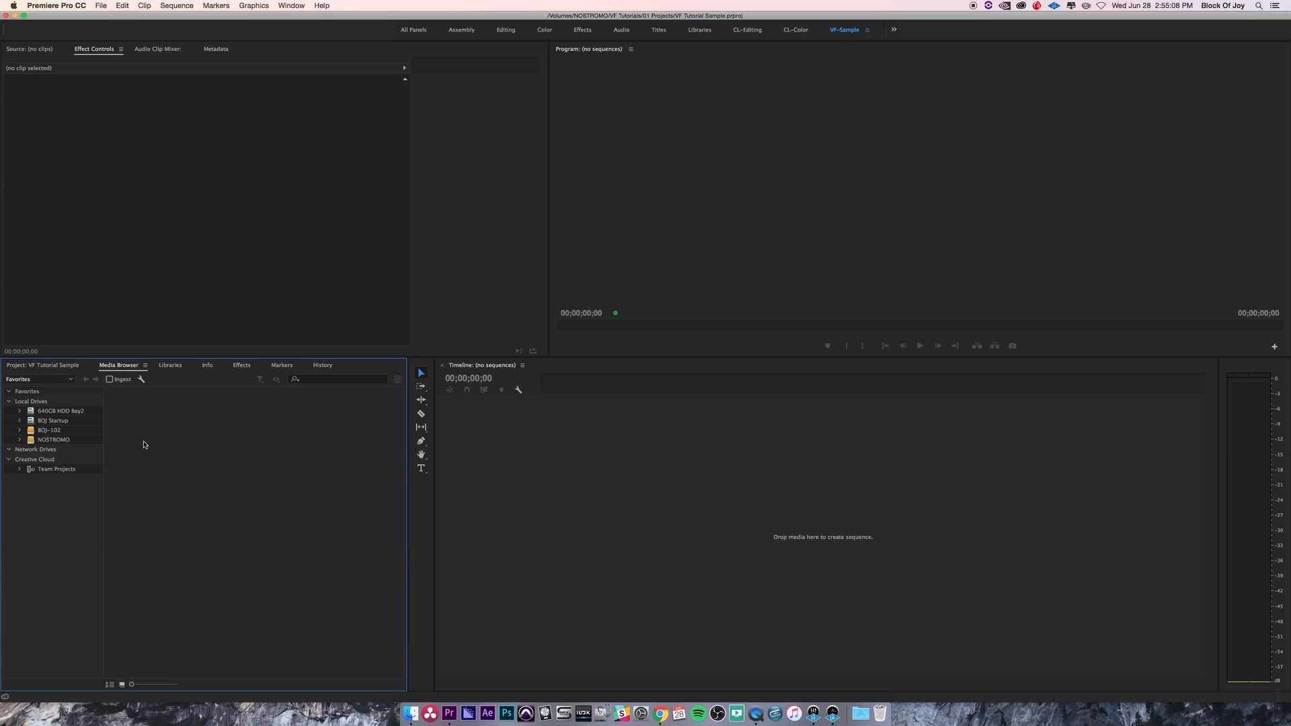
{"action": "left_click", "coordinate": [54, 440]}
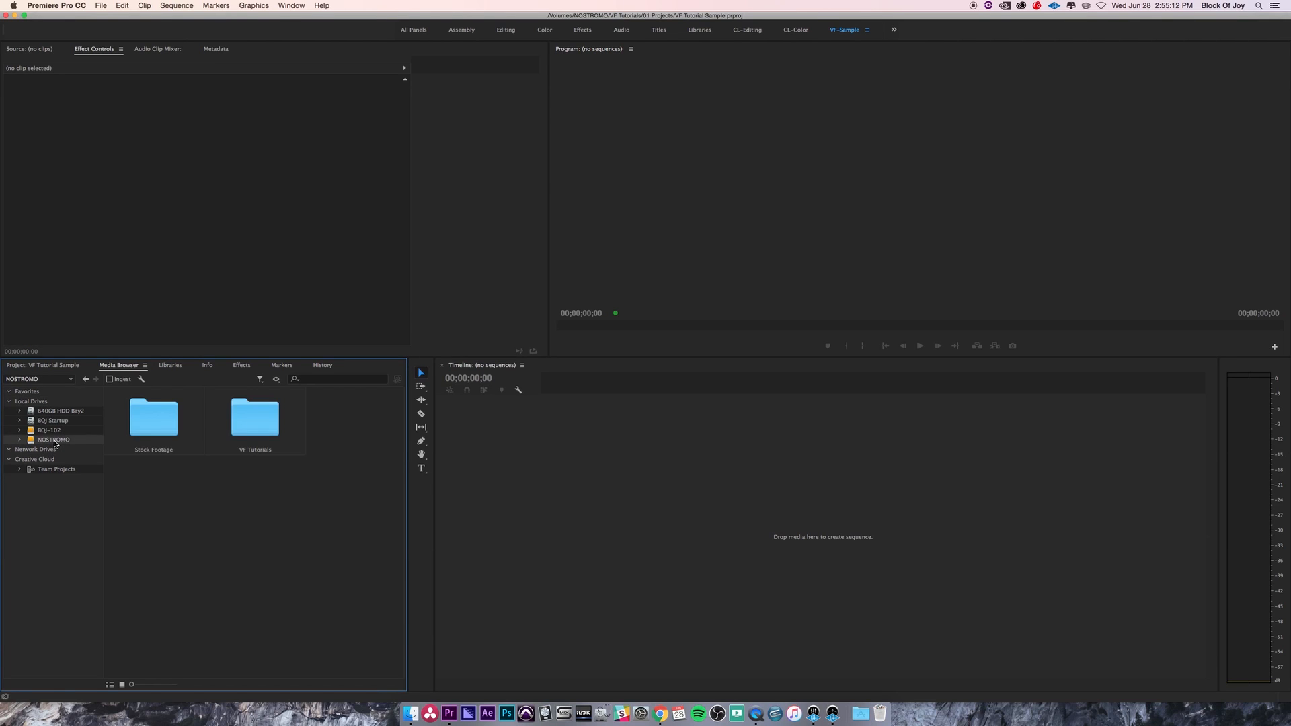
{"action": "double_click", "coordinate": [159, 420]}
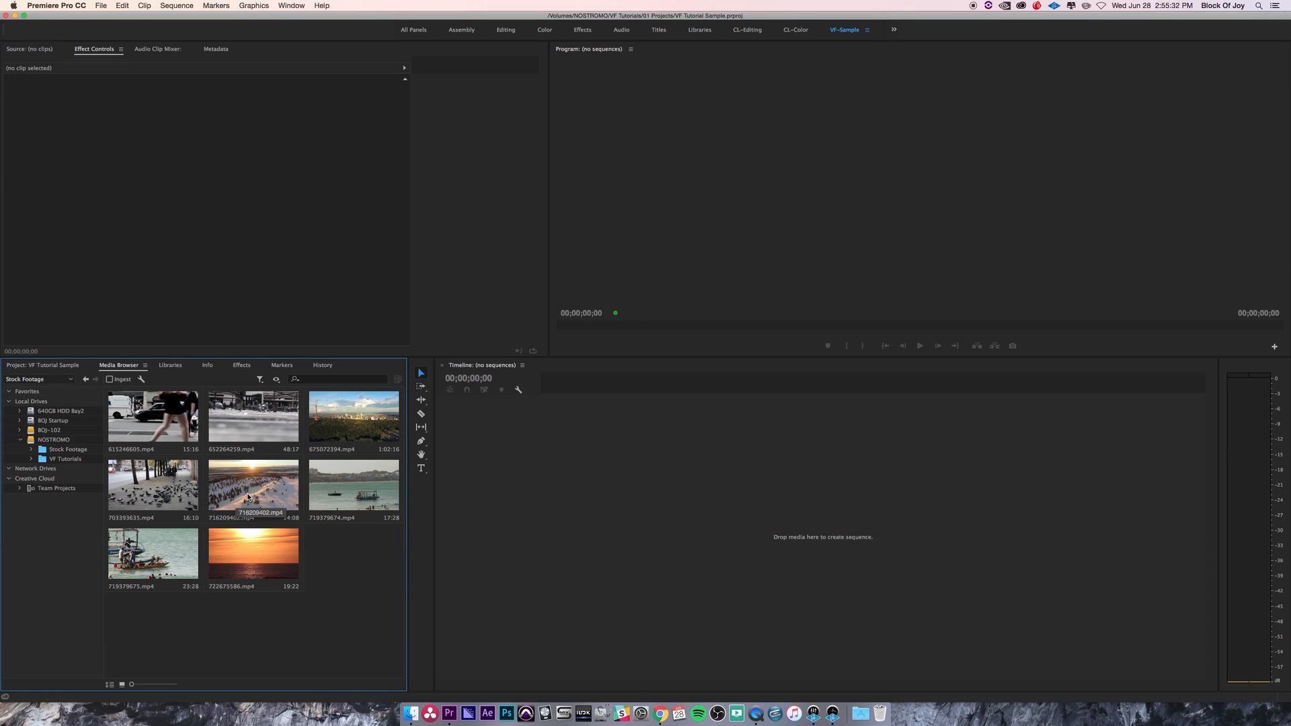
Step: View the contents of the Info, Markers and Project panels
{"action": "left_click", "coordinate": [208, 367]}
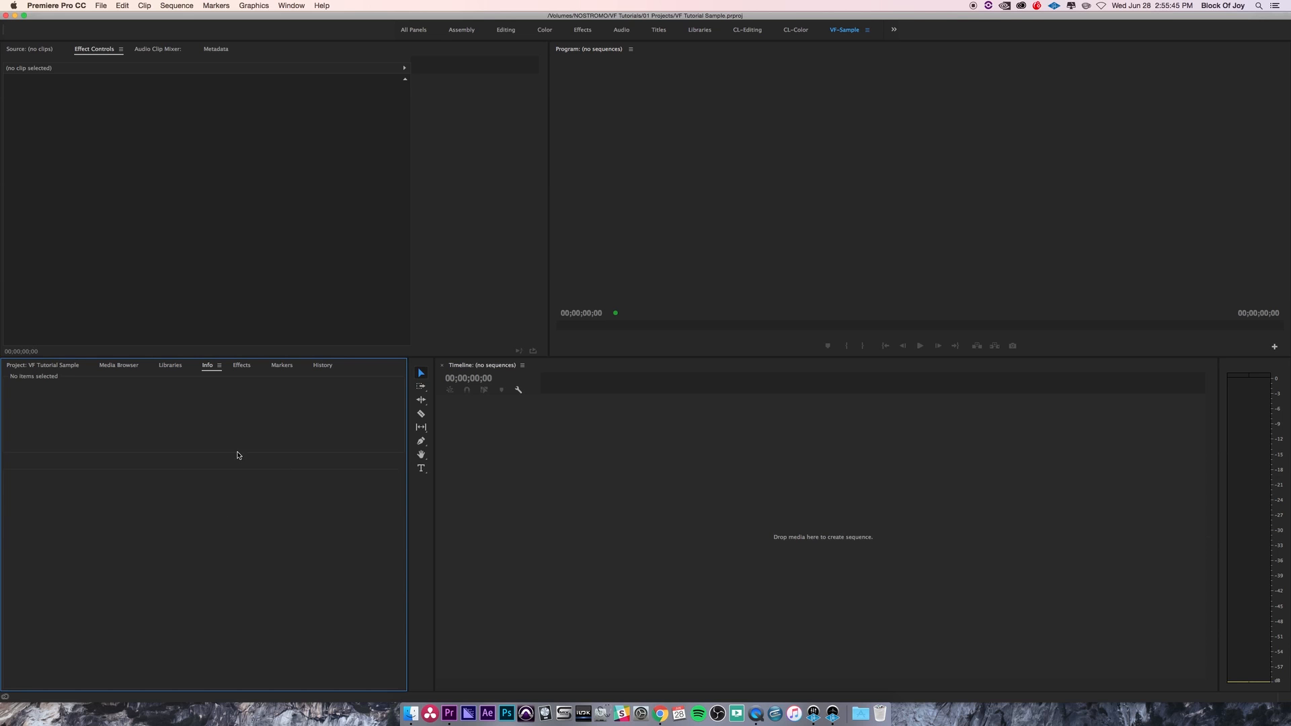
{"action": "left_click", "coordinate": [289, 370]}
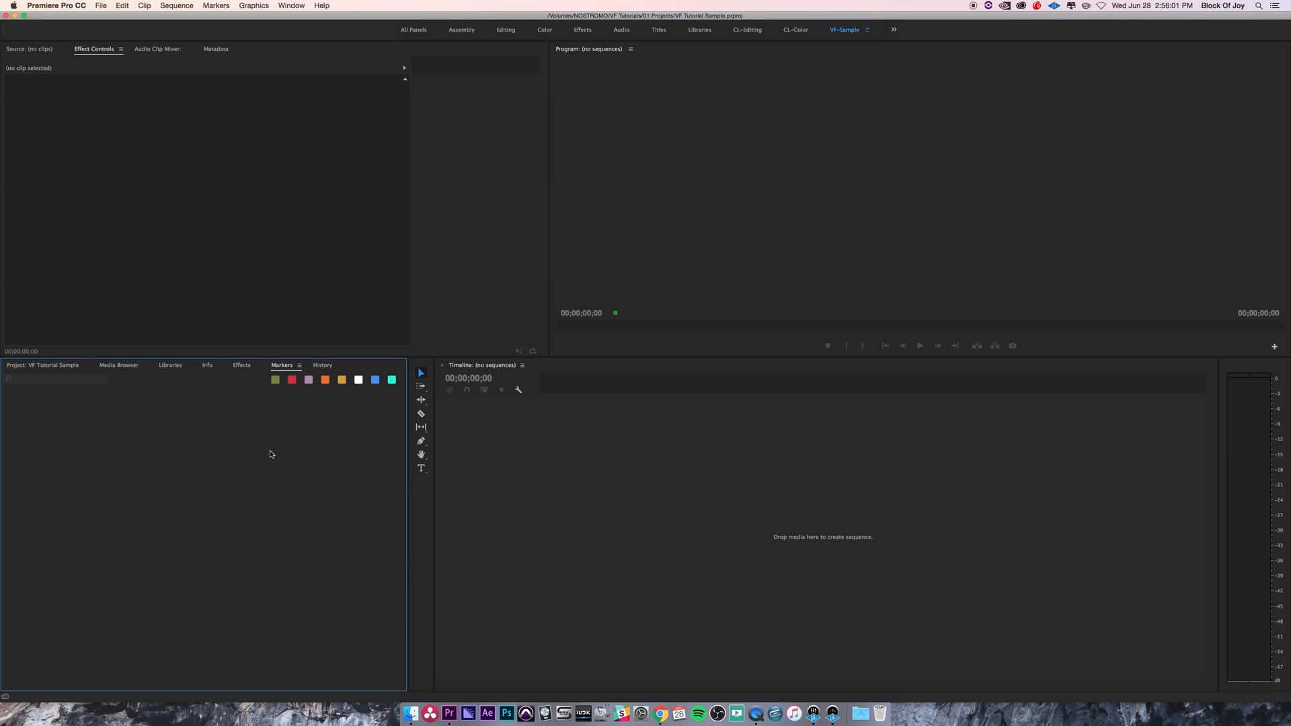
{"action": "left_click", "coordinate": [68, 365]}
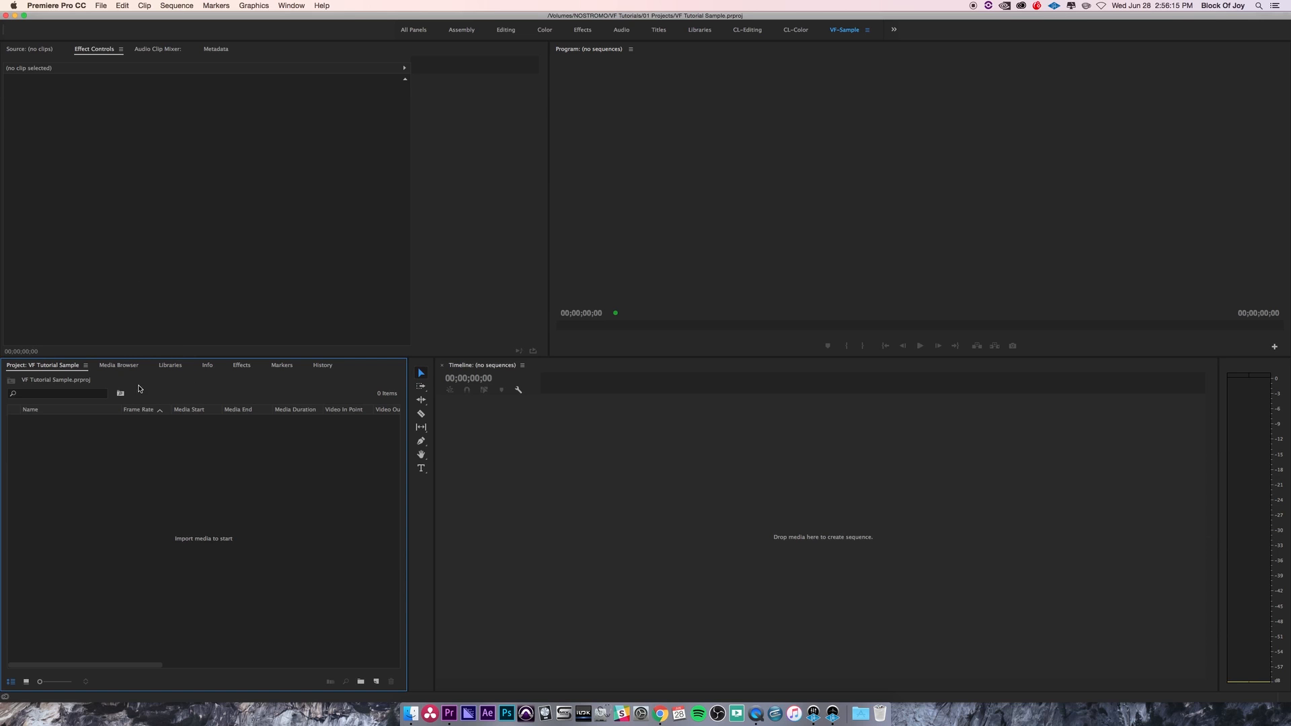
{"action": "left_click", "coordinate": [282, 366]}
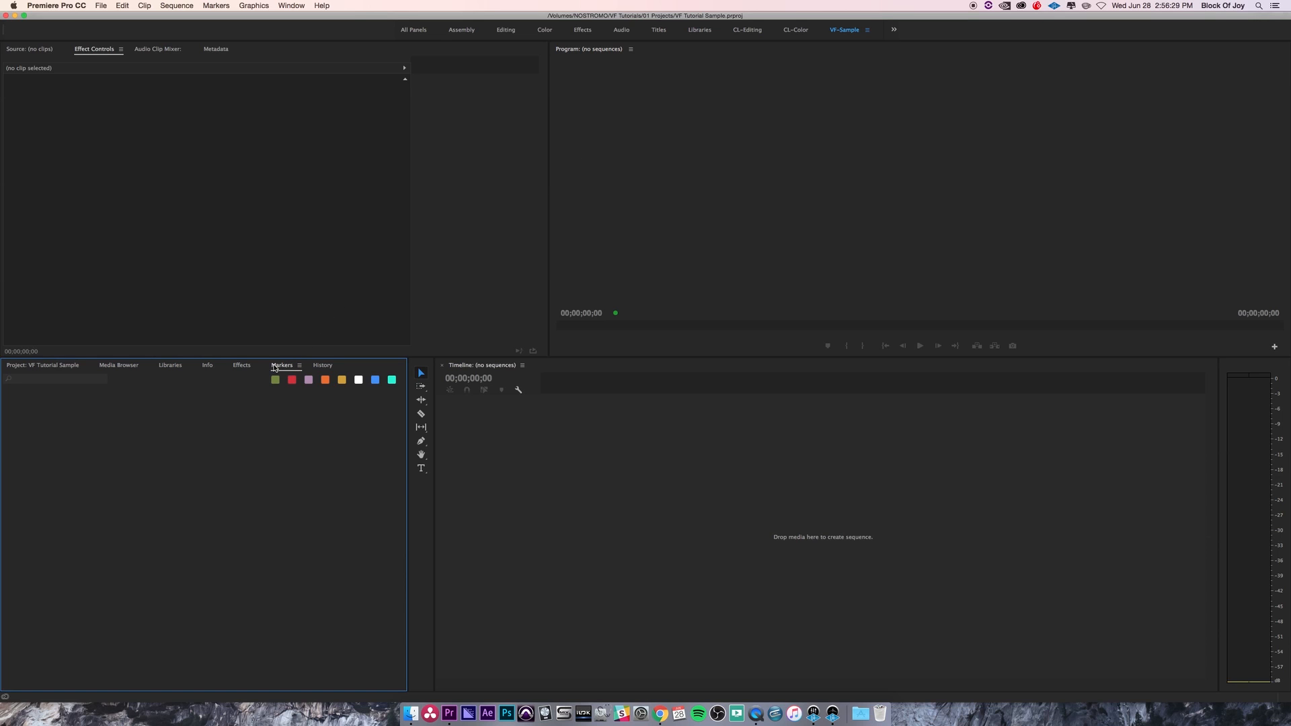
Step: Move the Markers panel into the Source Monitor's panel group
{"action": "mouse_move", "coordinate": [281, 368]}
{"action": "left_mouse_down"}
{"action": "mouse_move", "coordinate": [321, 249]}
{"action": "mouse_move", "coordinate": [686, 222]}
{"action": "mouse_move", "coordinate": [389, 215]}
{"action": "mouse_move", "coordinate": [374, 153]}
{"action": "mouse_move", "coordinate": [345, 121]}
{"action": "mouse_move", "coordinate": [453, 199]}
{"action": "mouse_move", "coordinate": [340, 341]}
{"action": "mouse_move", "coordinate": [282, 370]}
{"action": "left_mouse_up"}
{"action": "left_click", "coordinate": [27, 49]}
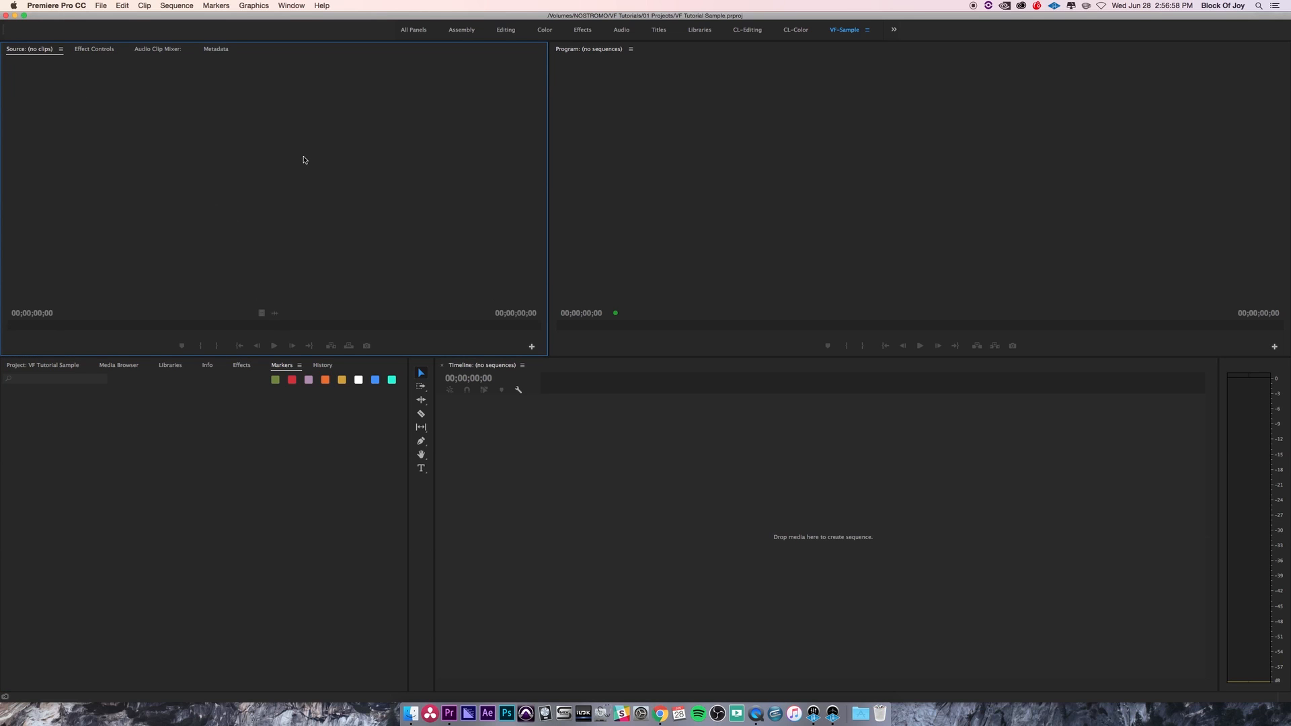
{"action": "left_click", "coordinate": [282, 367]}
{"action": "left_click_drag", "start_coordinate": [277, 355], "coordinate": [243, 191]}
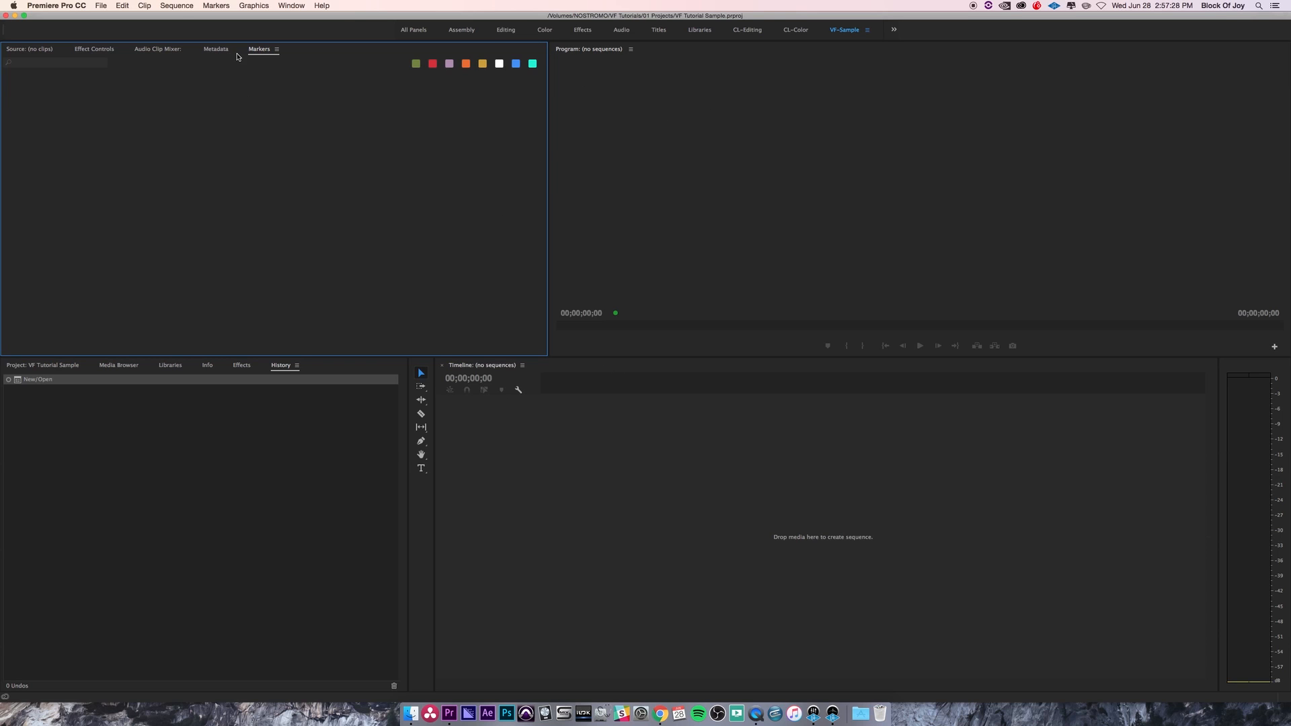
Step: Dock the Markers panel in its own narrow frame between the Source and Program Monitors, and slightly narrow the Source Monitor
{"action": "left_click_drag", "start_coordinate": [259, 49], "coordinate": [565, 208]}
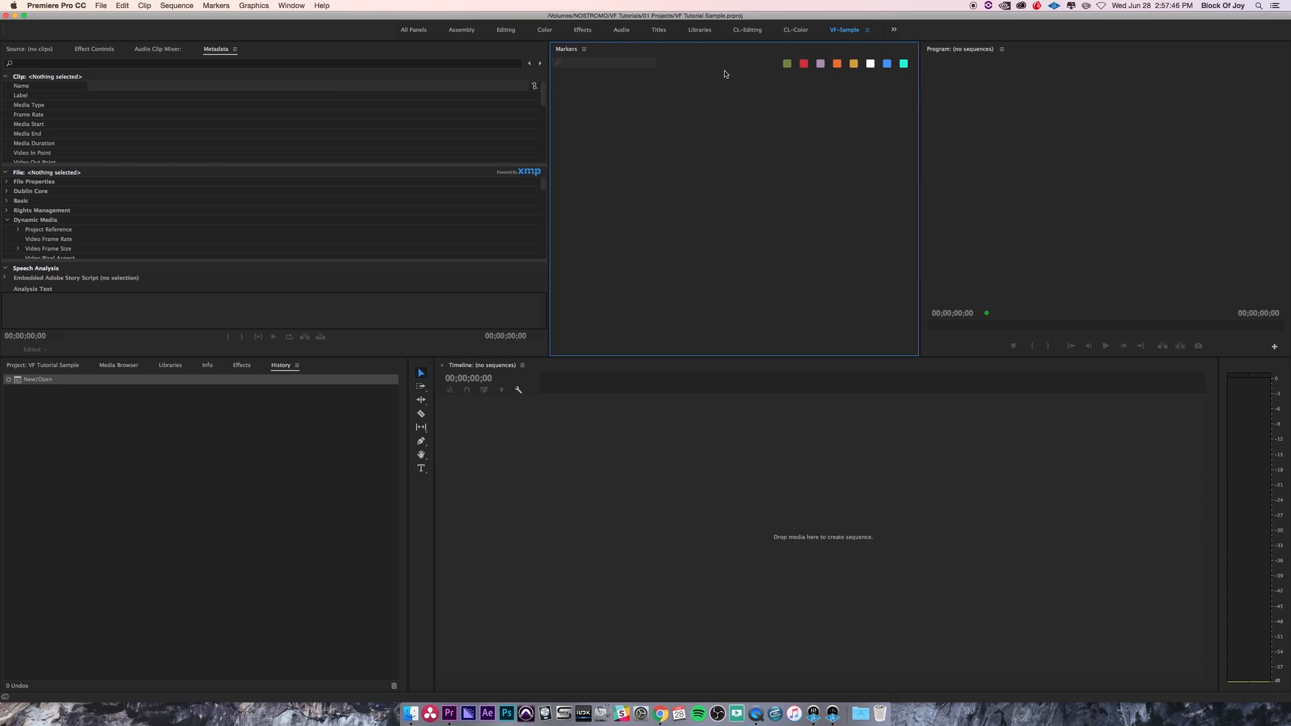
{"action": "left_click_drag", "start_coordinate": [920, 130], "coordinate": [750, 133]}
{"action": "left_click", "coordinate": [25, 49]}
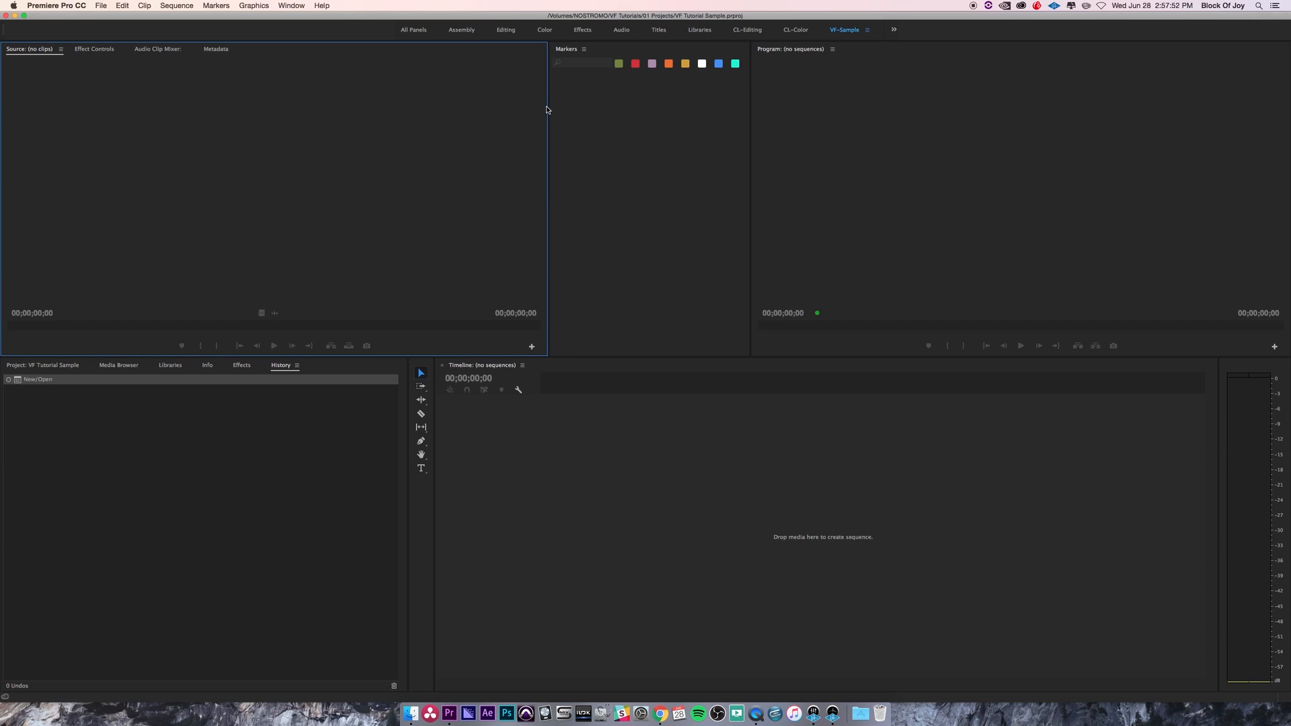
{"action": "left_click_drag", "start_coordinate": [548, 107], "coordinate": [501, 108]}
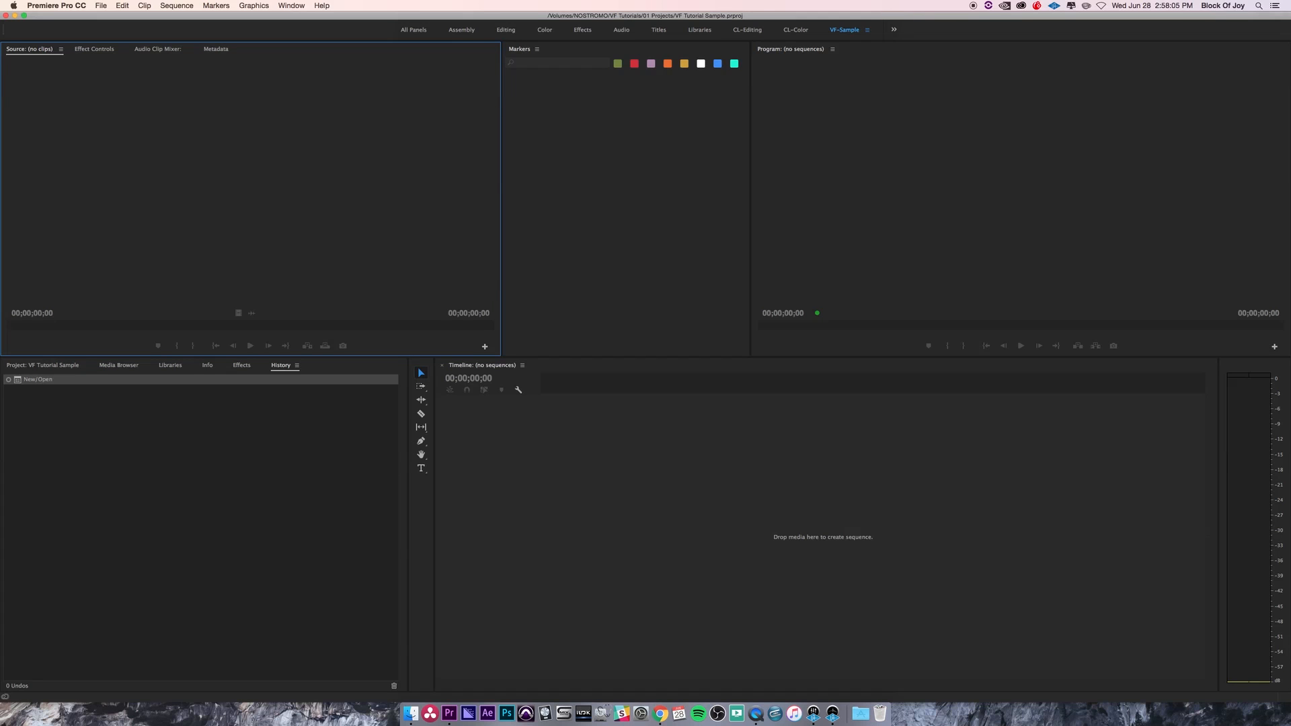
Step: Undock the Audio Clip Mixer into a floating window and dock it back into the Source Monitor's panel group
{"action": "left_click", "coordinate": [167, 53]}
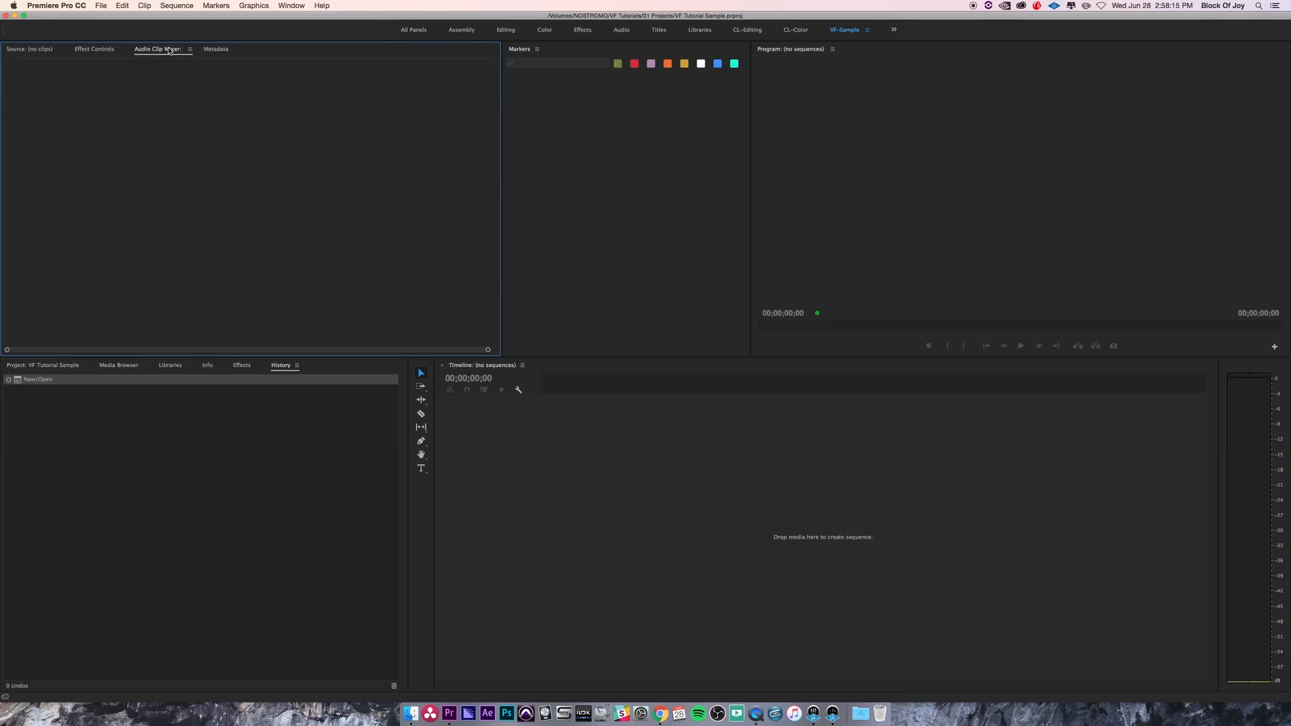
{"action": "left_click_drag", "start_coordinate": [172, 51], "coordinate": [311, 259]}
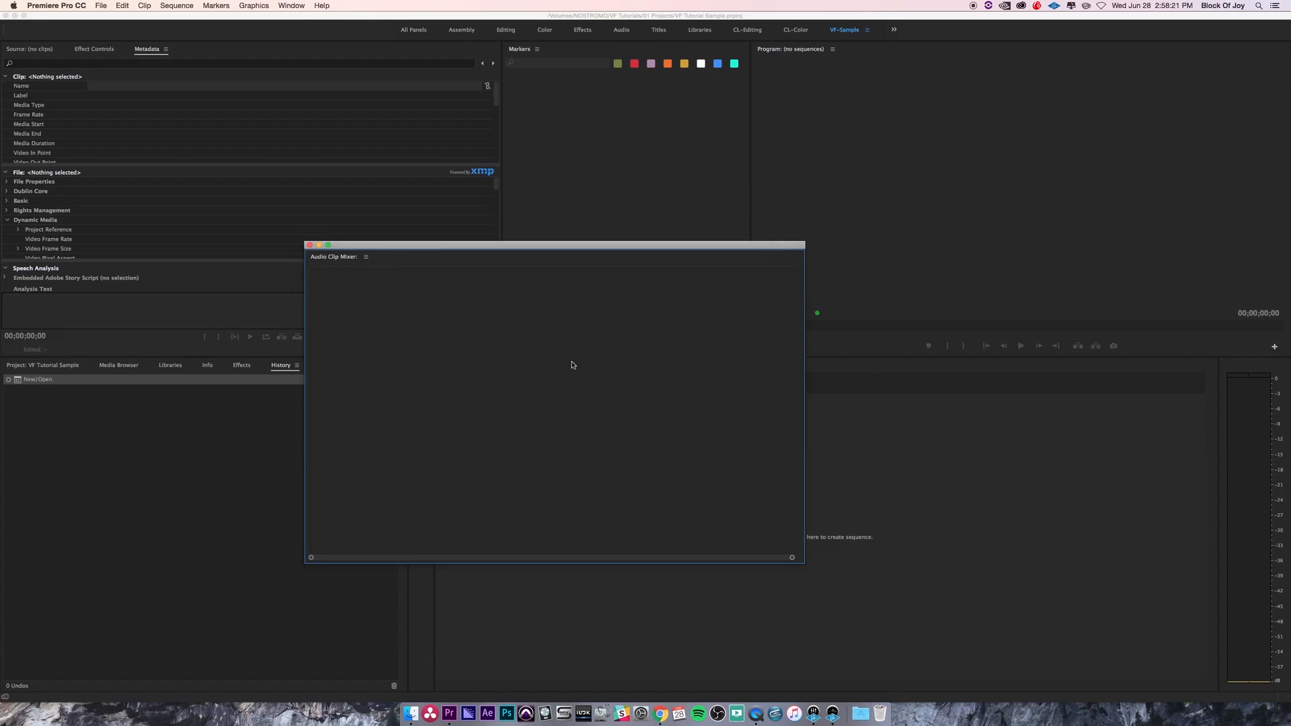
{"action": "left_click_drag", "start_coordinate": [399, 247], "coordinate": [199, 261]}
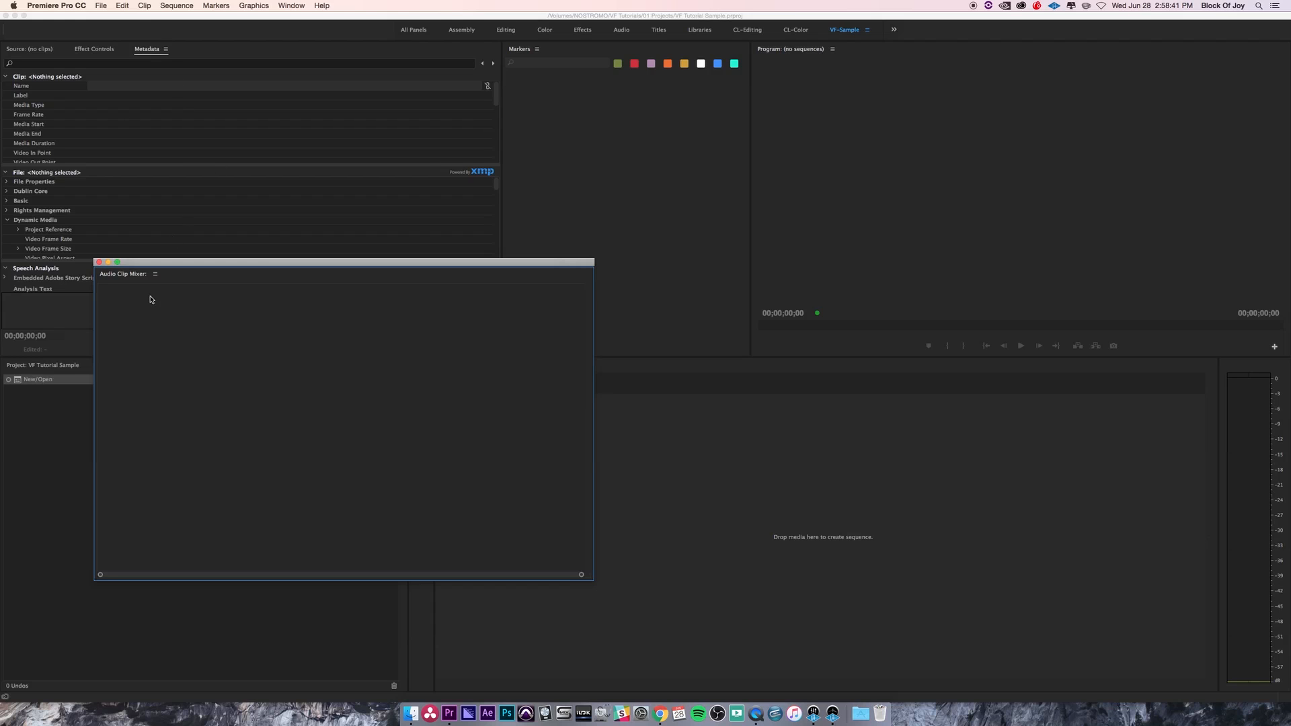
{"action": "left_click_drag", "start_coordinate": [136, 262], "coordinate": [195, 146]}
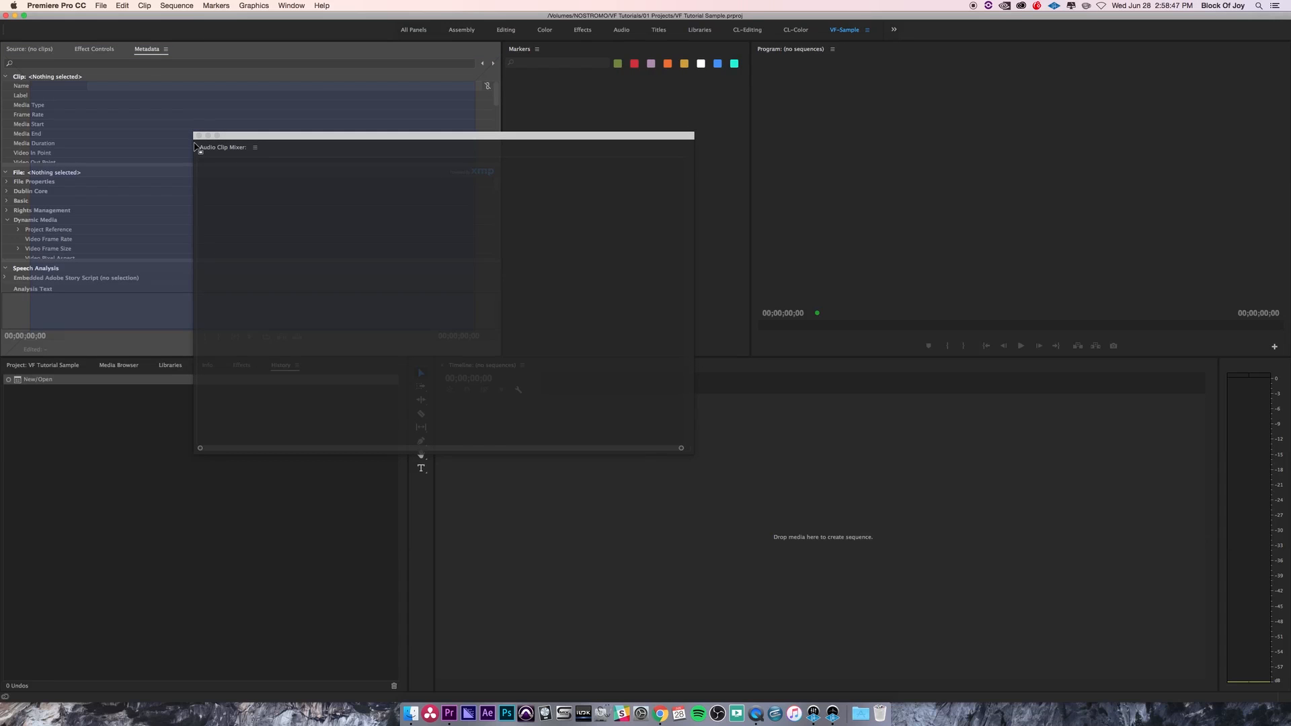
{"action": "left_click_drag", "start_coordinate": [195, 147], "coordinate": [194, 145]}
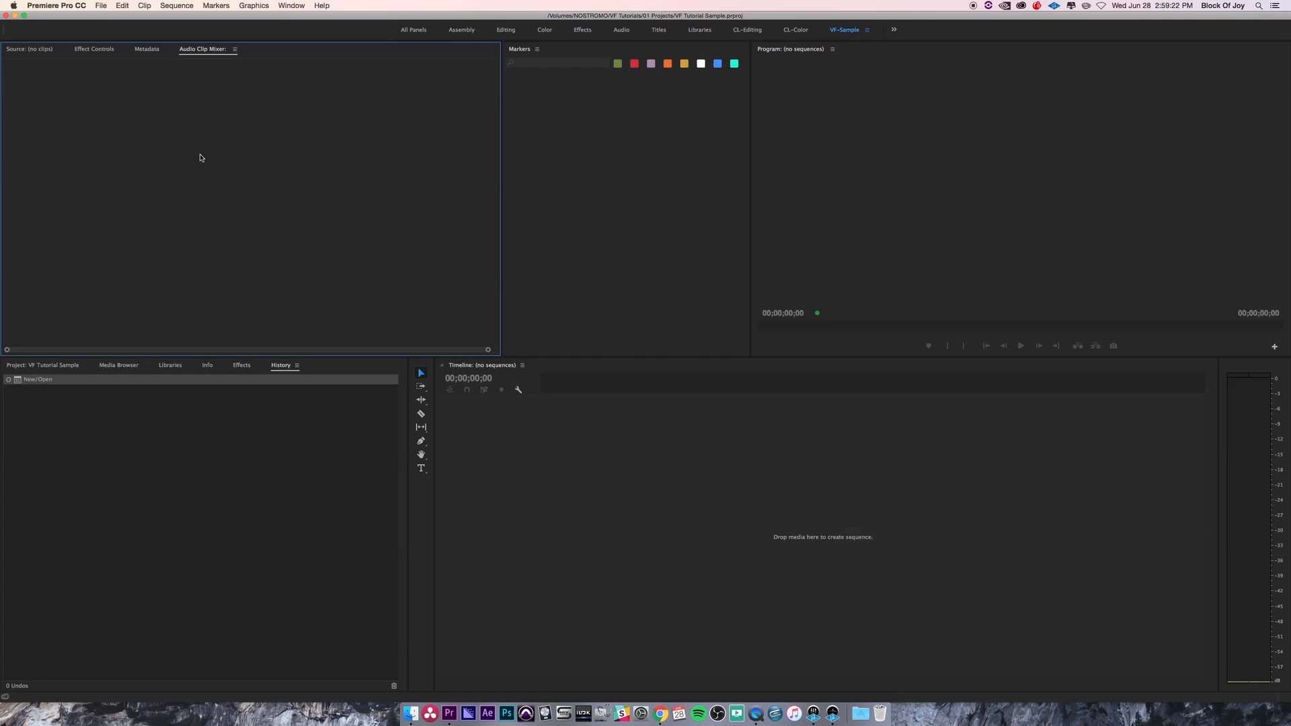
Step: View the list of available panels, and look at the Effects and Info panels
{"action": "left_click", "coordinate": [292, 7]}
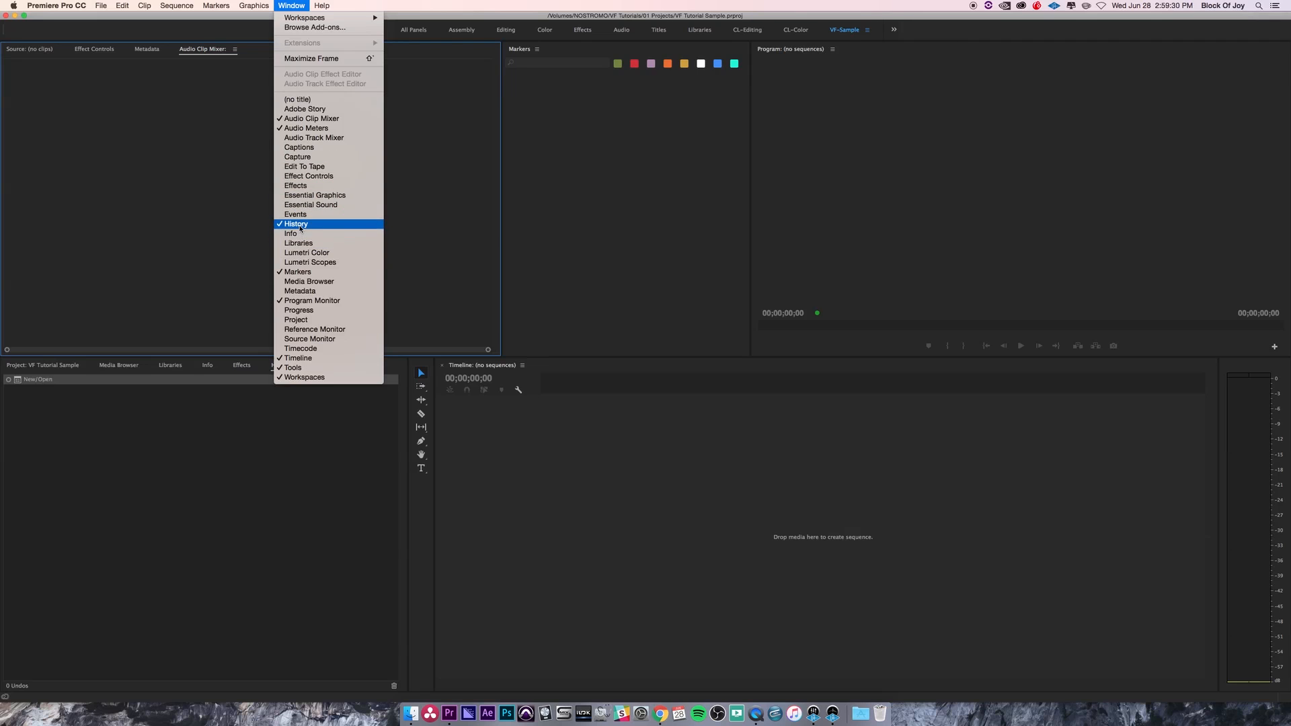
{"action": "left_click", "coordinate": [232, 451]}
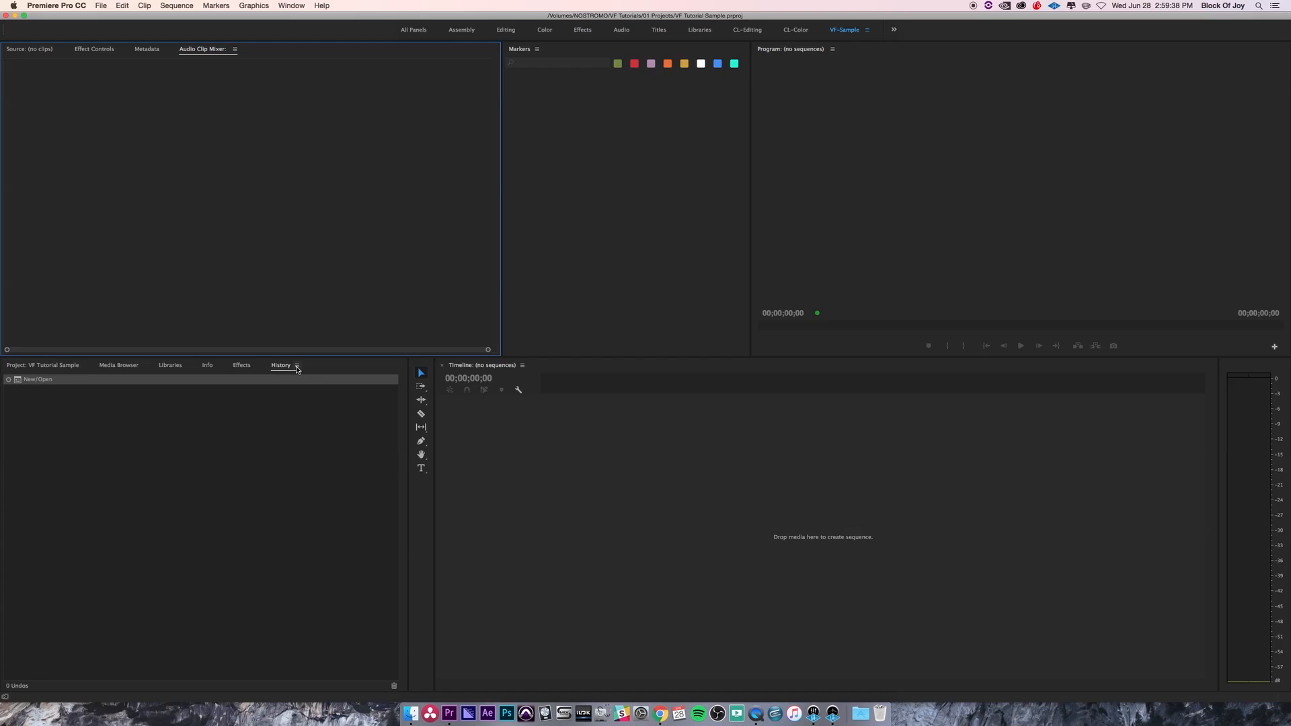
{"action": "left_click", "coordinate": [244, 367]}
{"action": "left_click", "coordinate": [206, 367]}
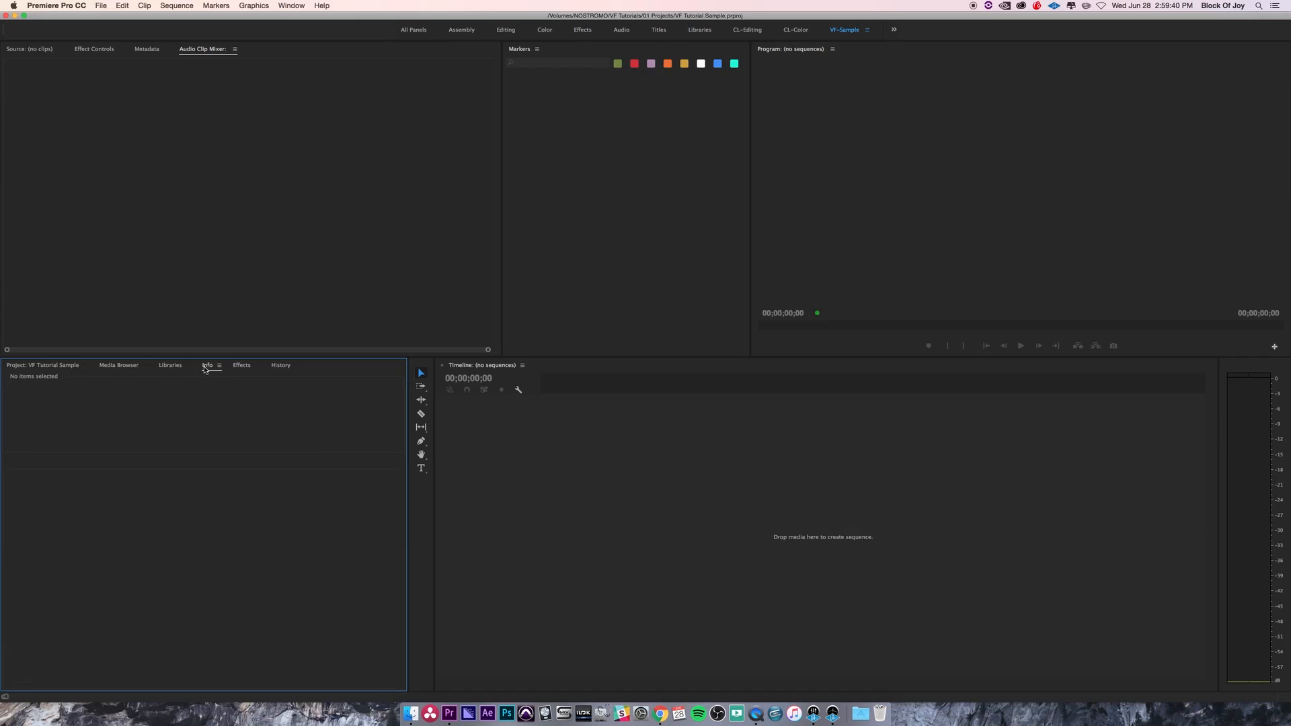
Step: Close the History and Effects panels in the Project panel's group
{"action": "left_click", "coordinate": [282, 368]}
{"action": "left_click", "coordinate": [297, 366]}
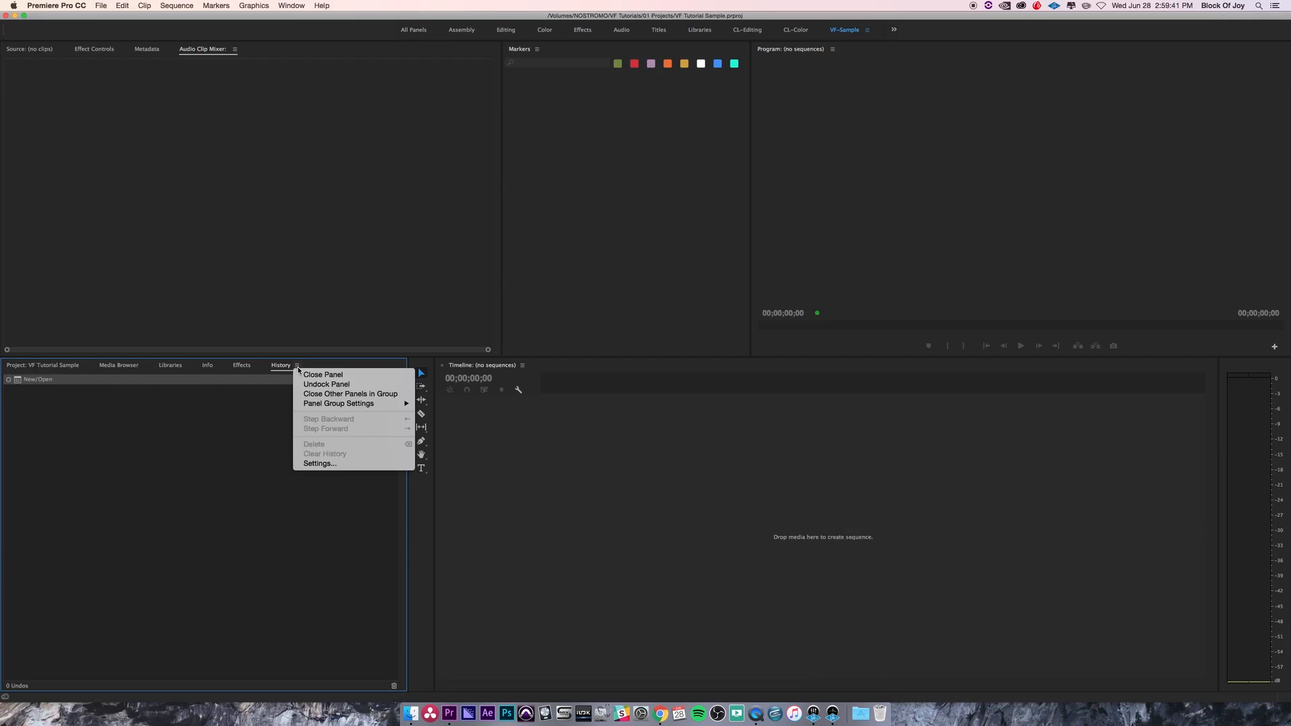
{"action": "left_click", "coordinate": [332, 379]}
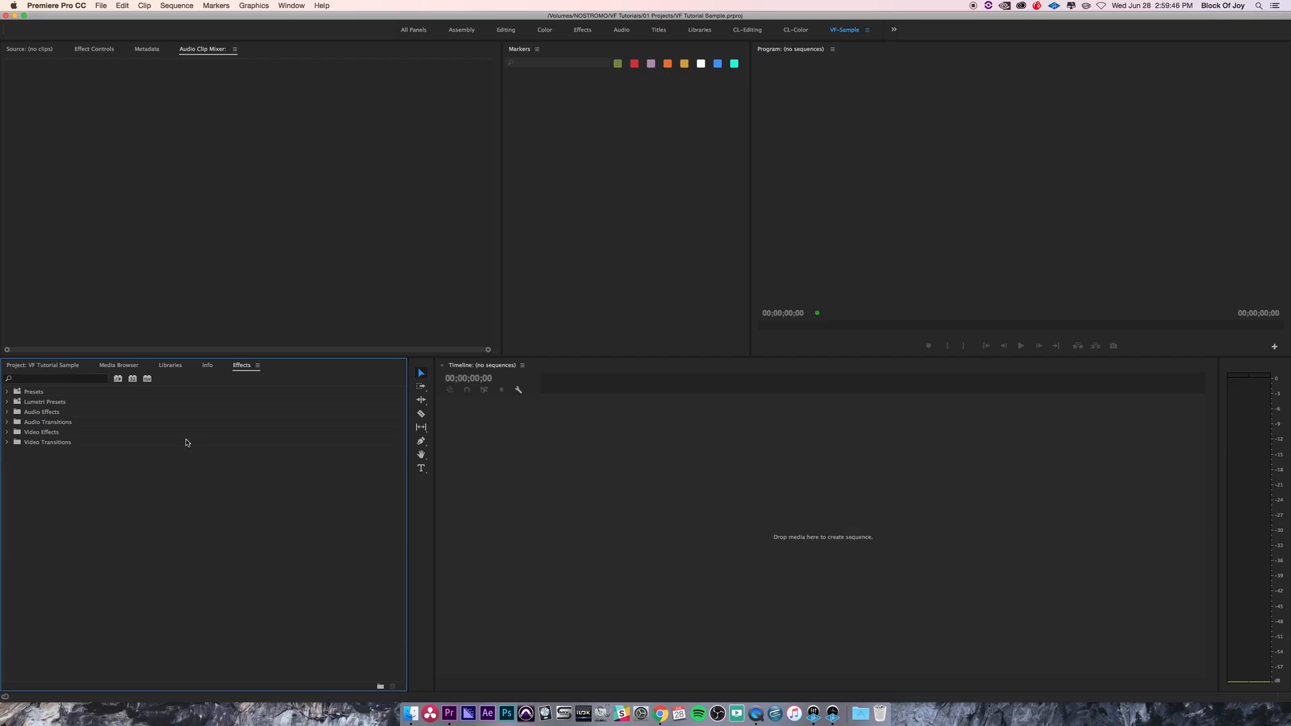
{"action": "left_click", "coordinate": [258, 367]}
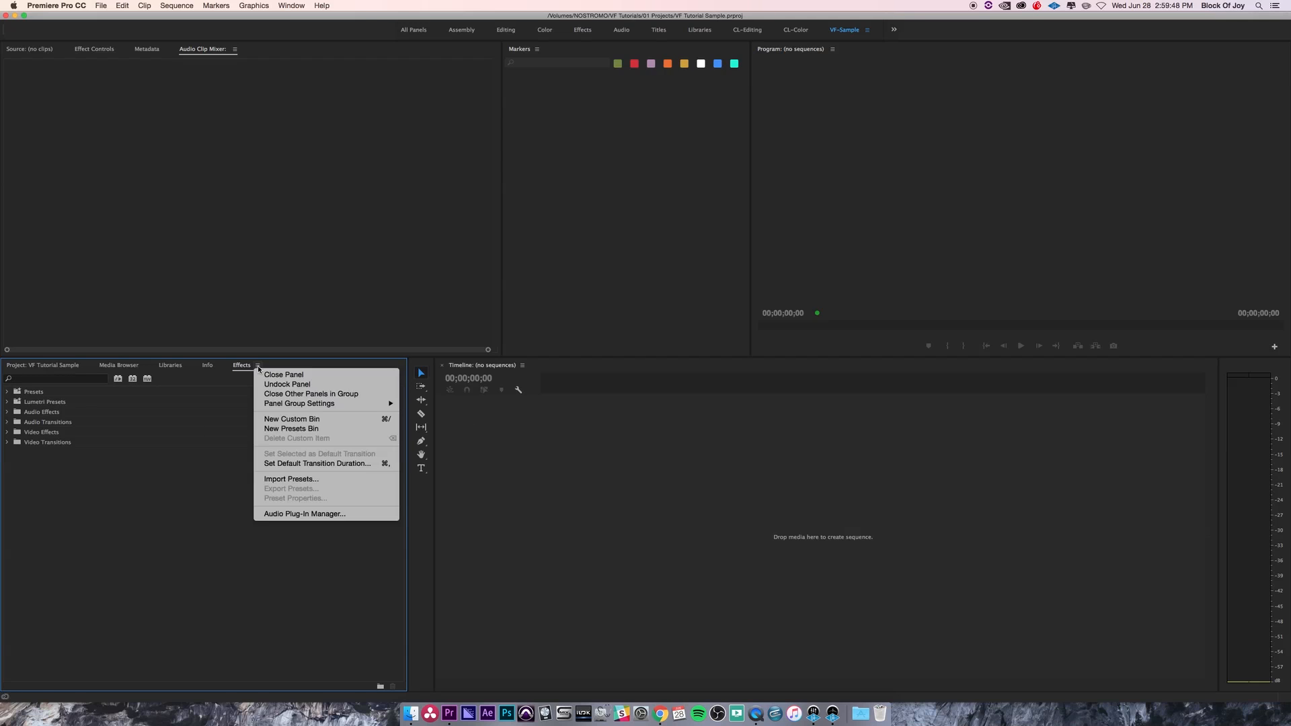
{"action": "left_click", "coordinate": [292, 378]}
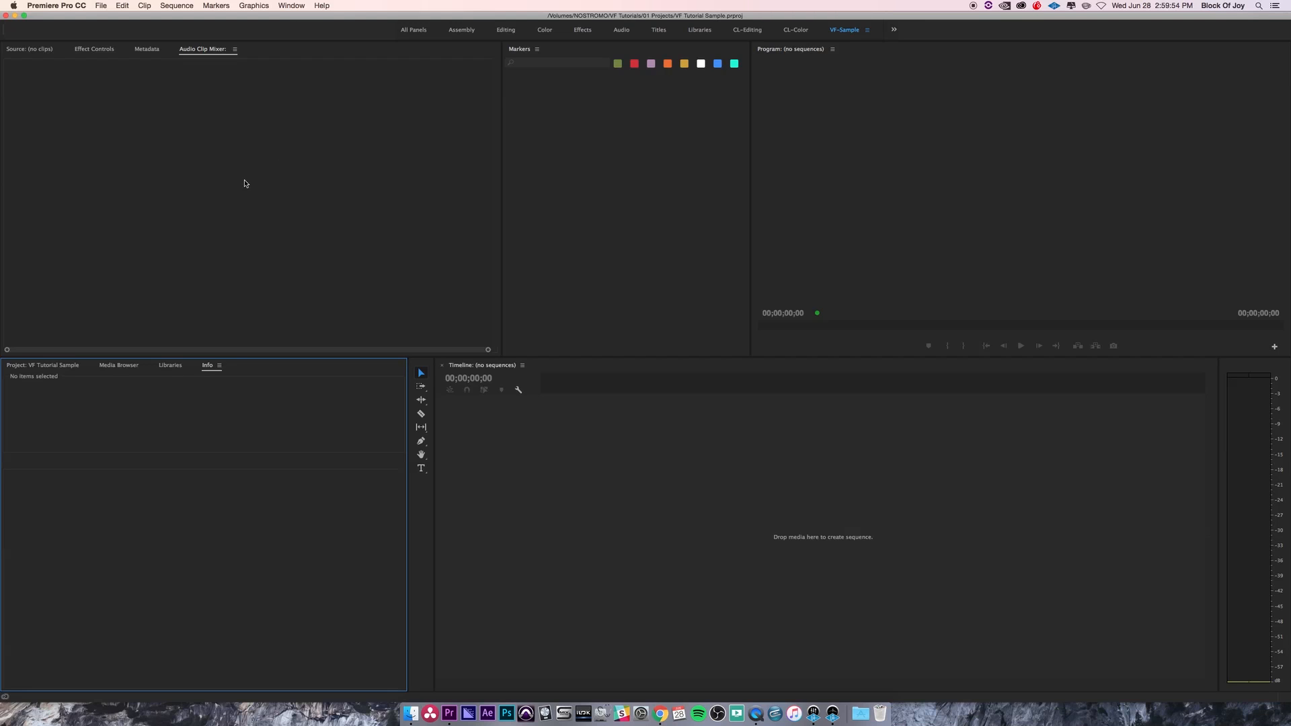
Step: Reopen the Effects and History panels in the Project panel's group
{"action": "left_click", "coordinate": [289, 6]}
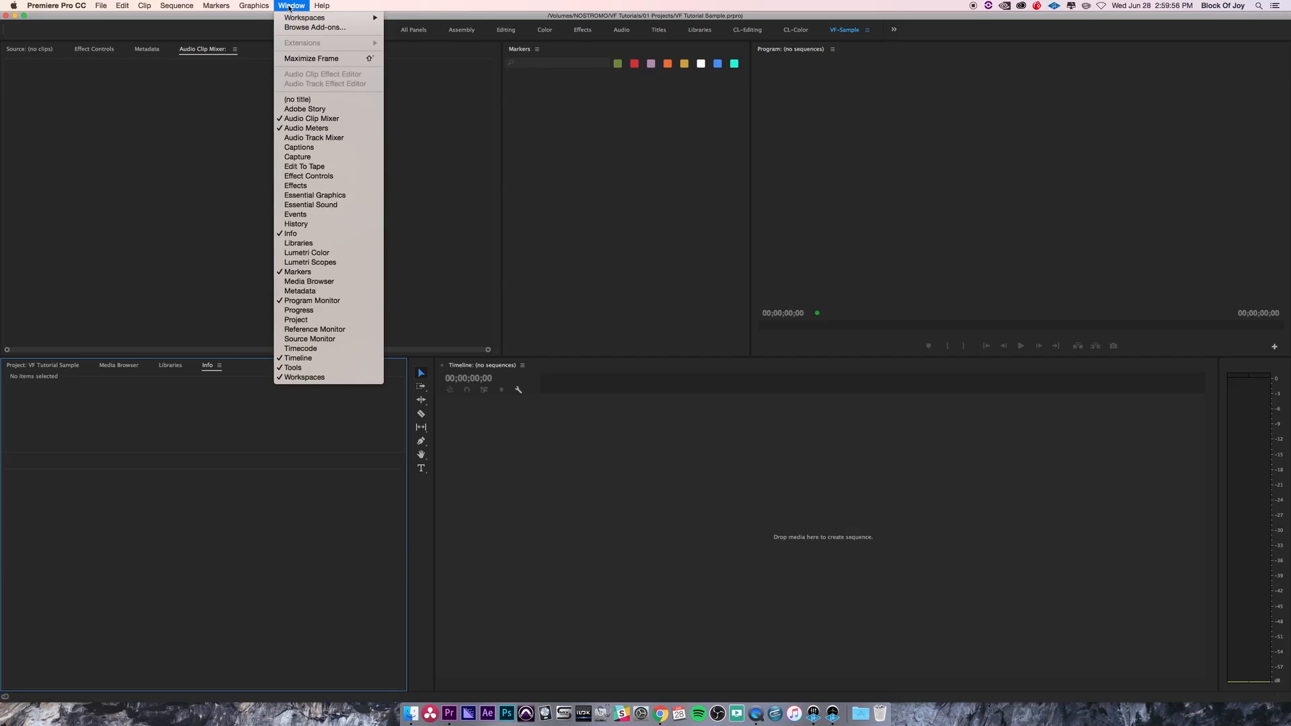
{"action": "left_click", "coordinate": [300, 187]}
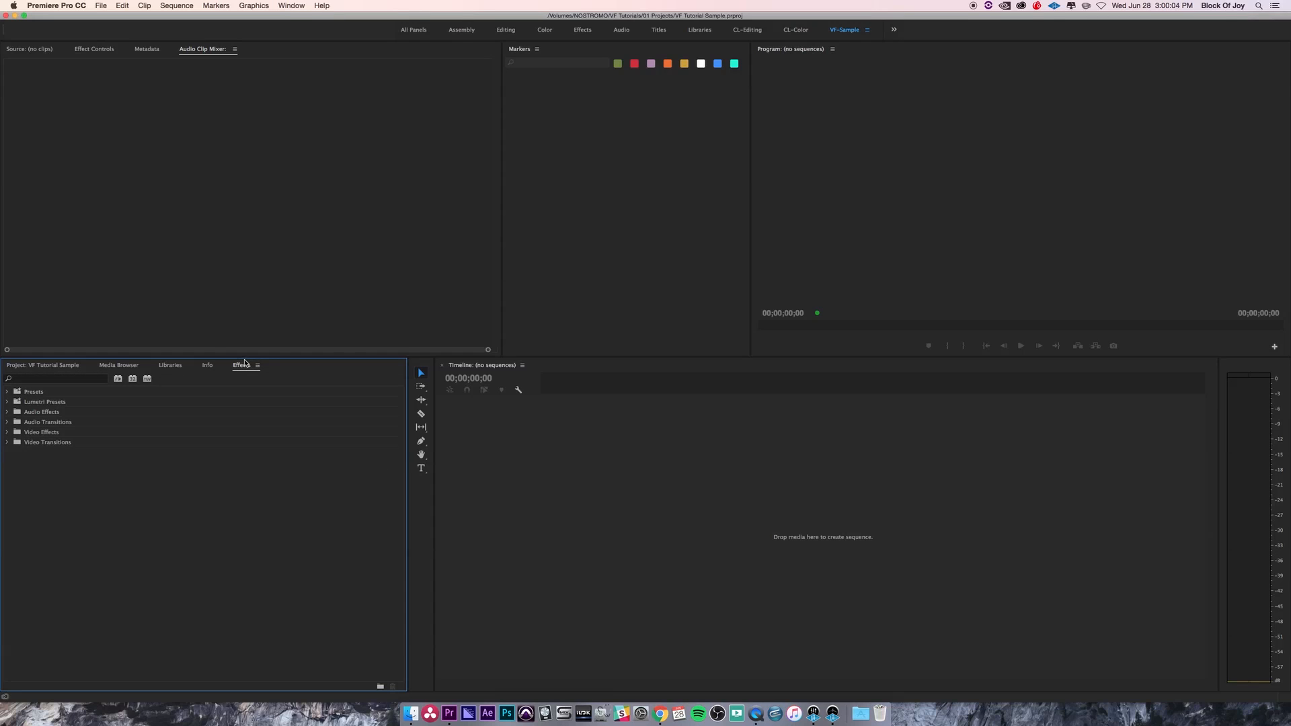
{"action": "left_click", "coordinate": [292, 7]}
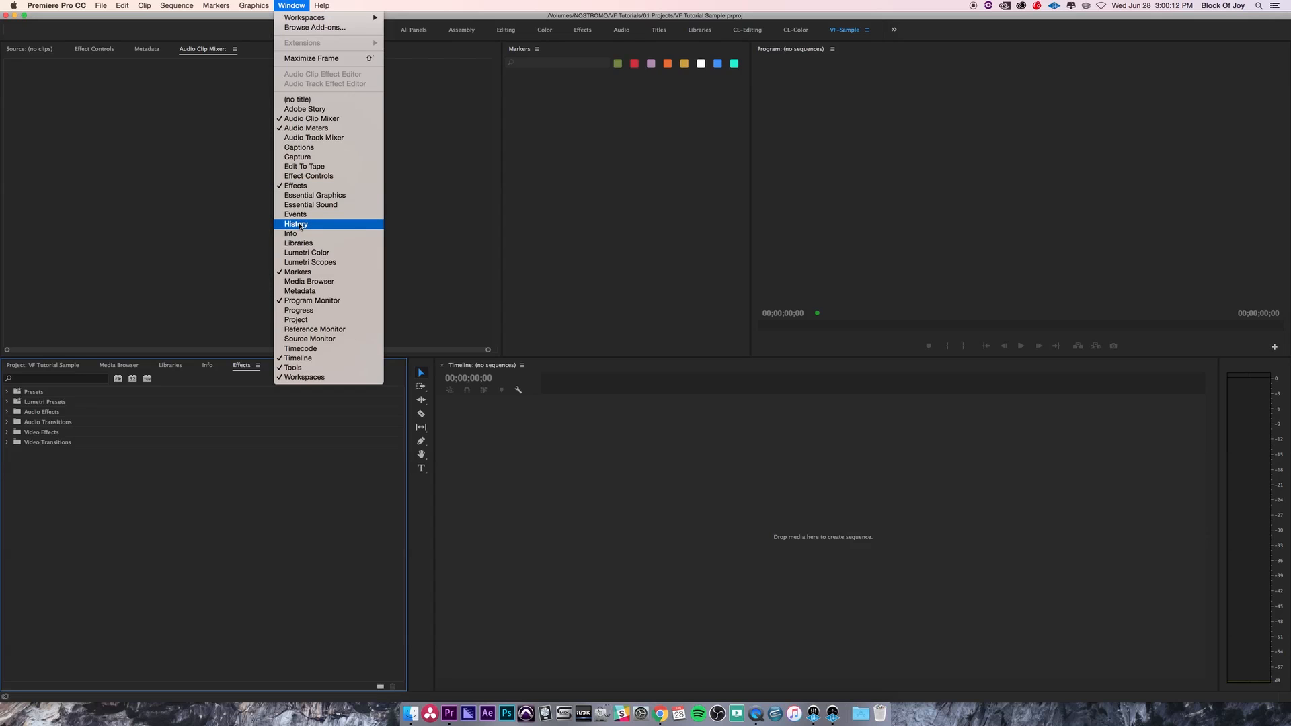
{"action": "left_click", "coordinate": [295, 225]}
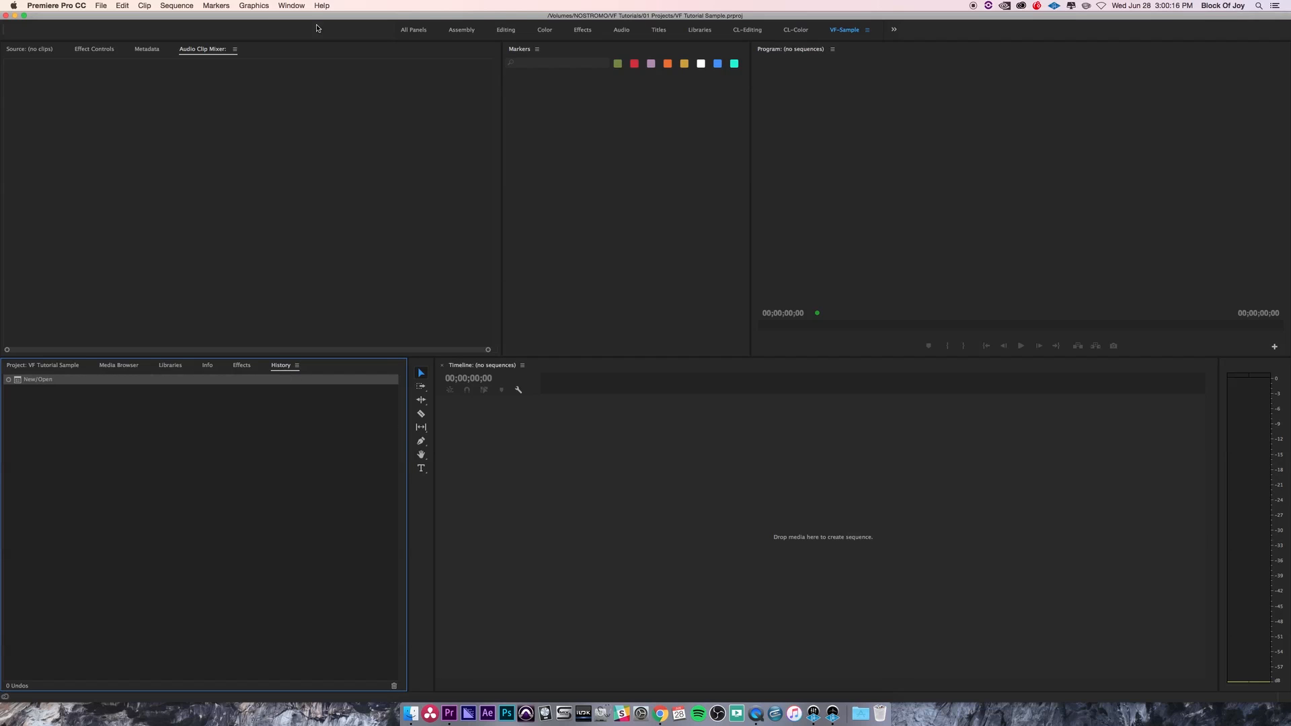
Step: Open the Timecode and Events panels as floating windows, move Events down over the Project panel's group, and close both
{"action": "left_click", "coordinate": [292, 5]}
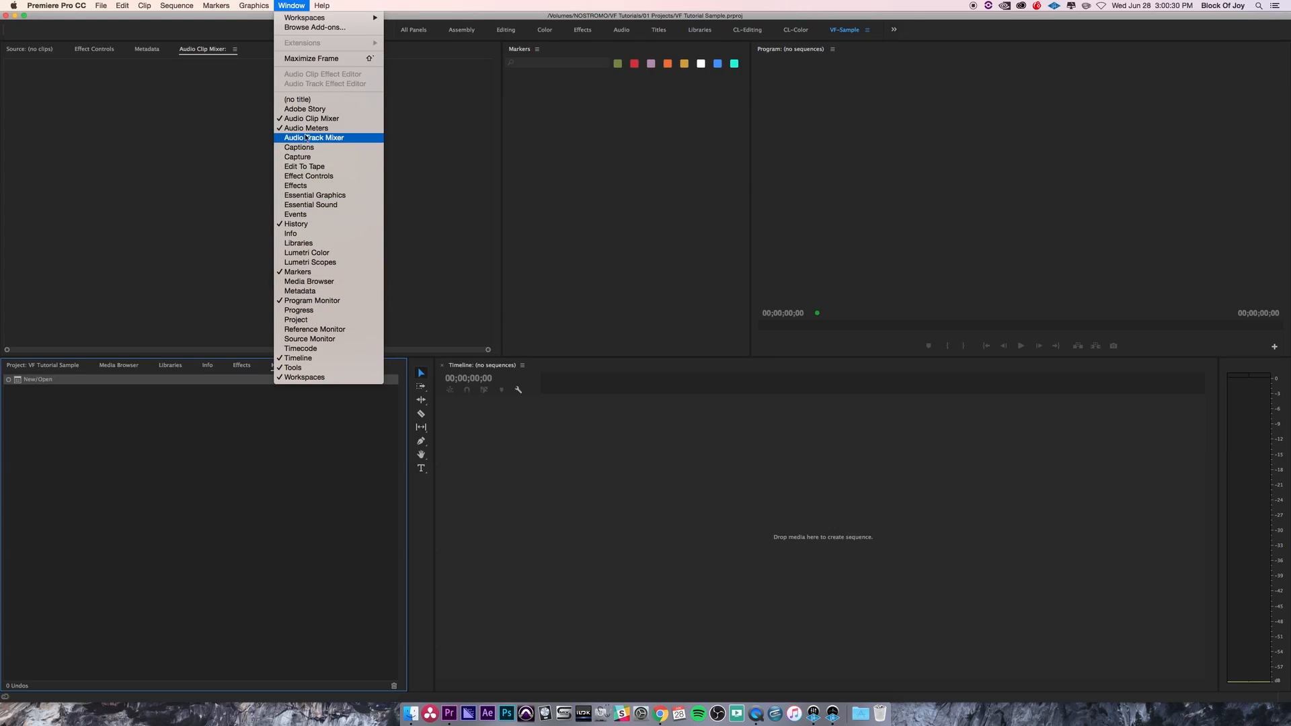
{"action": "left_click", "coordinate": [315, 350]}
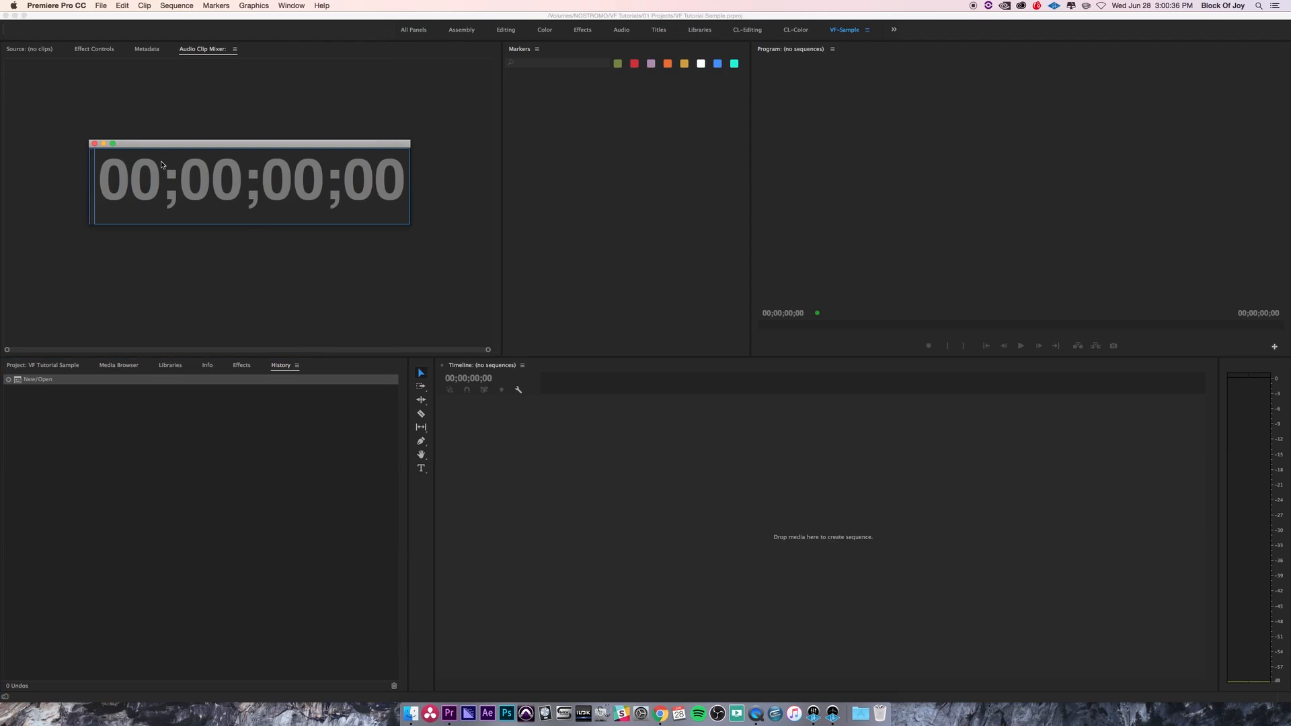
{"action": "left_click", "coordinate": [292, 5]}
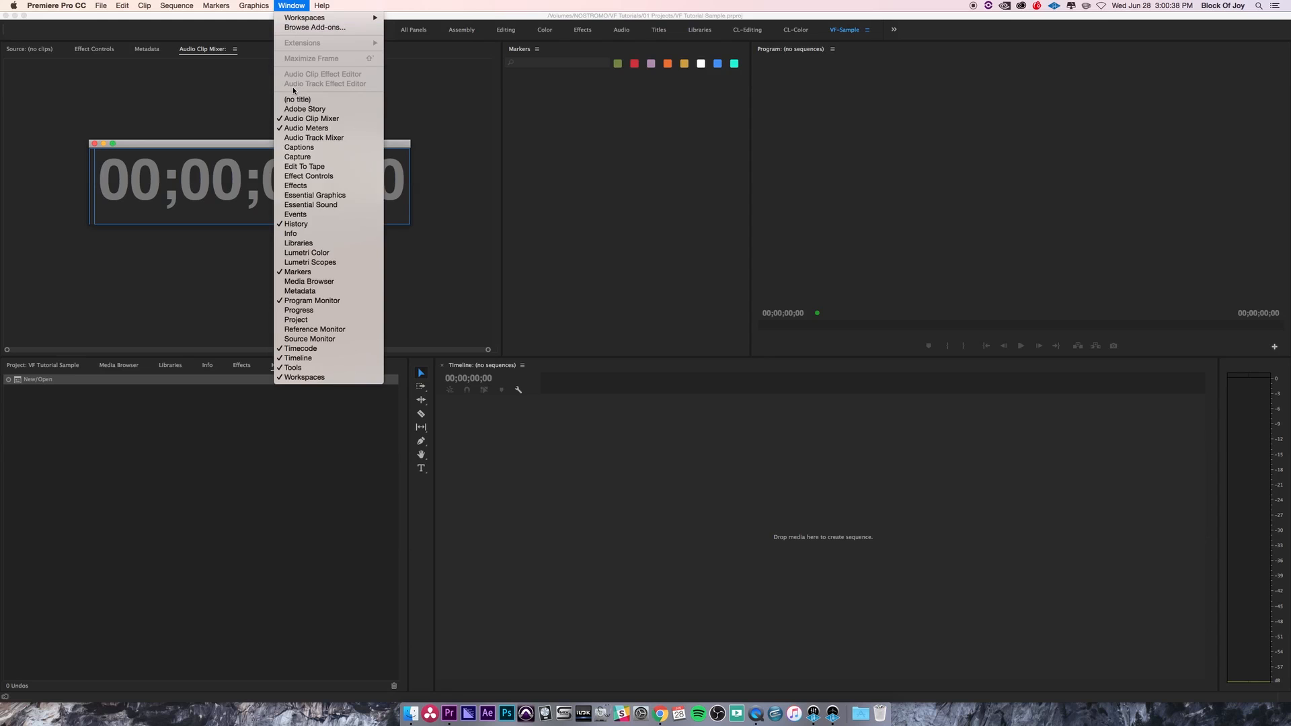
{"action": "left_click", "coordinate": [320, 215]}
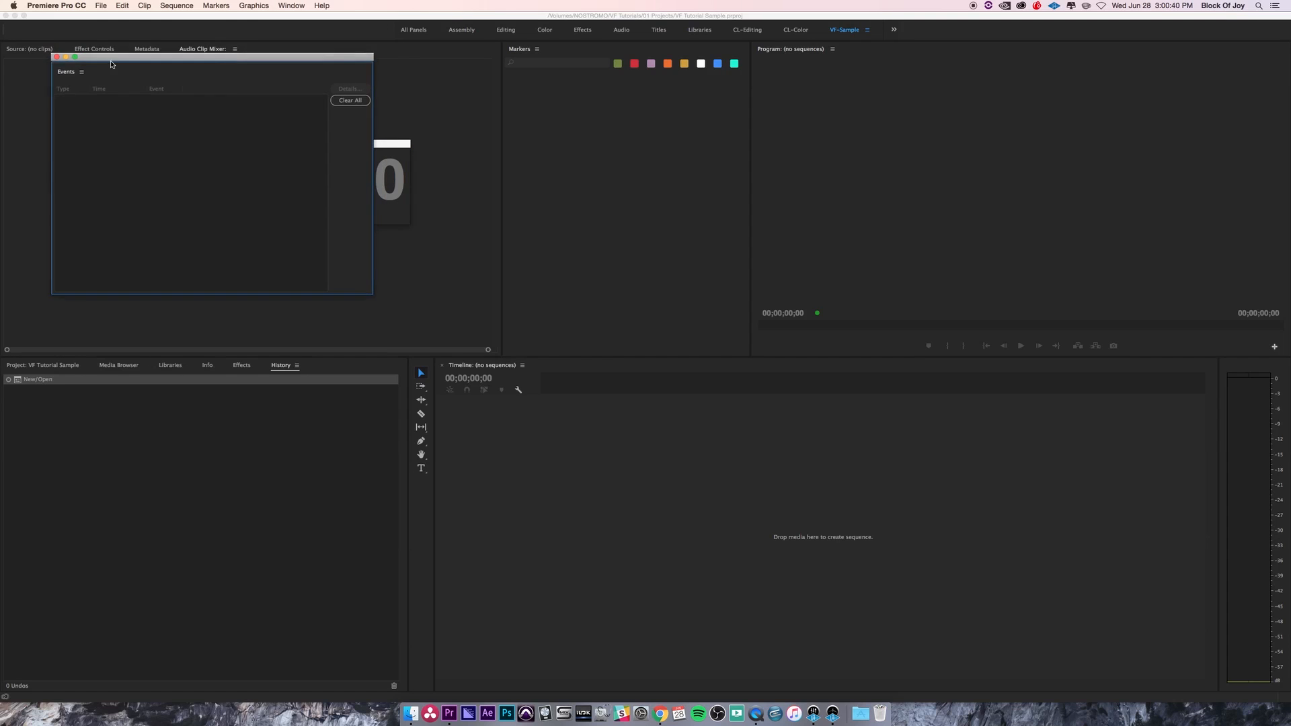
{"action": "left_click_drag", "start_coordinate": [102, 53], "coordinate": [170, 374]}
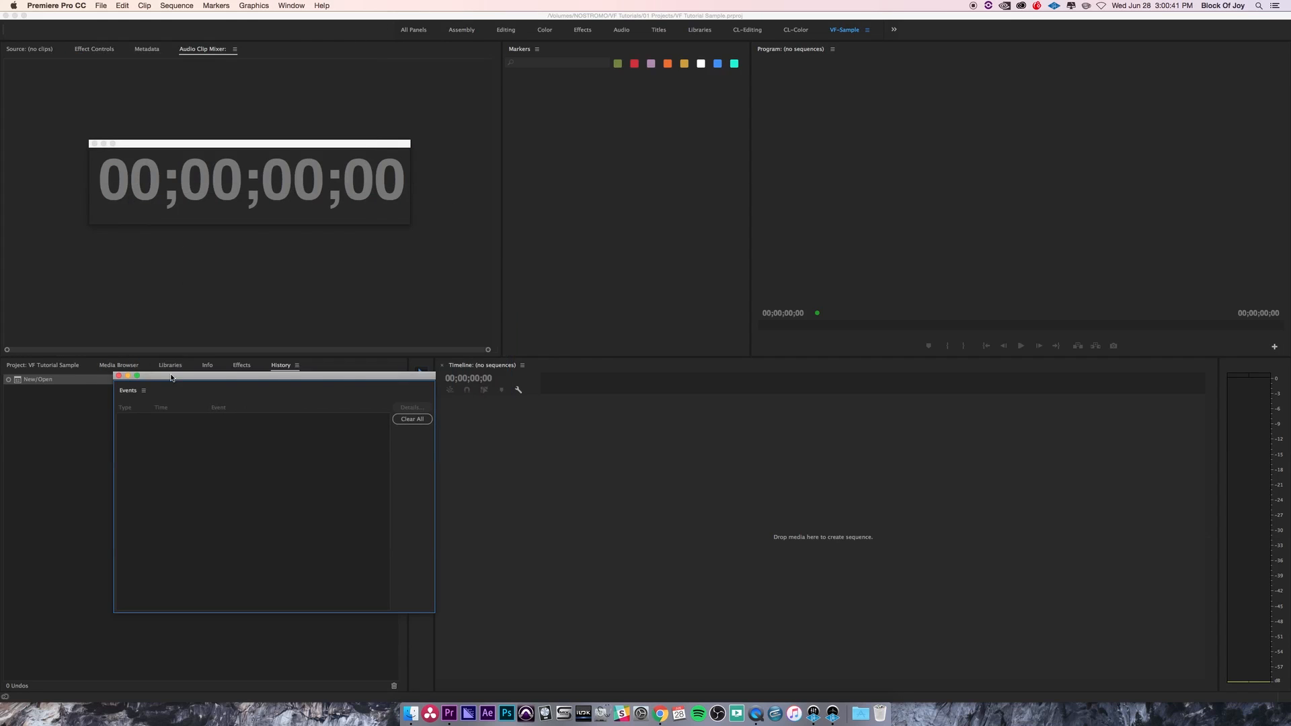
{"action": "left_click", "coordinate": [117, 372]}
{"action": "left_click", "coordinate": [94, 144]}
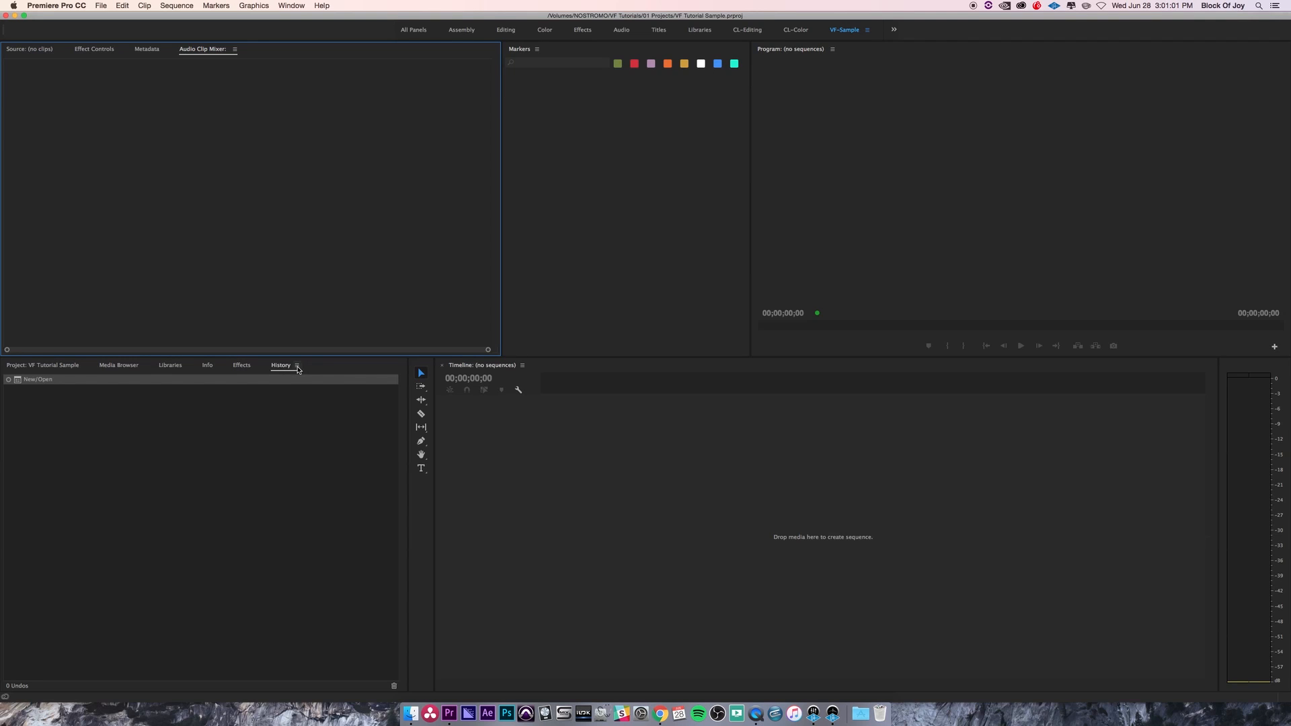
Step: Pull the History panel out into a floating window and close it
{"action": "left_click_drag", "start_coordinate": [284, 369], "coordinate": [295, 196]}
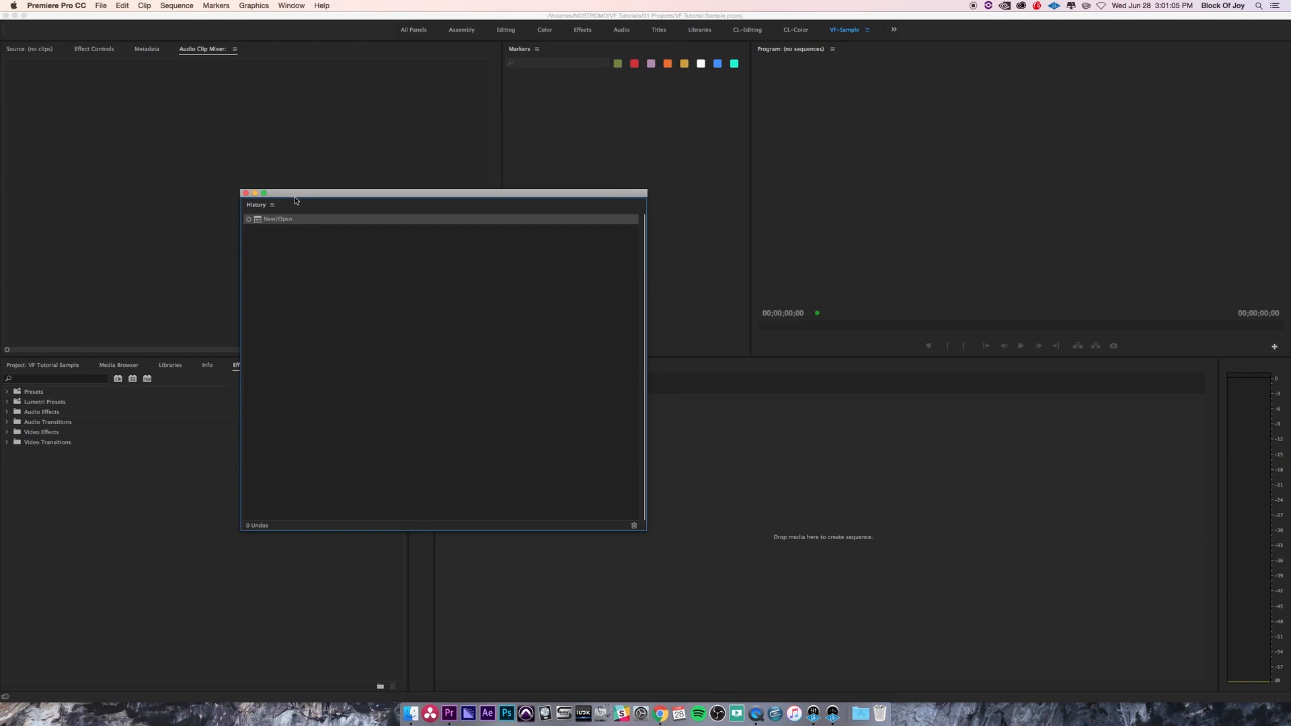
{"action": "left_click", "coordinate": [272, 205]}
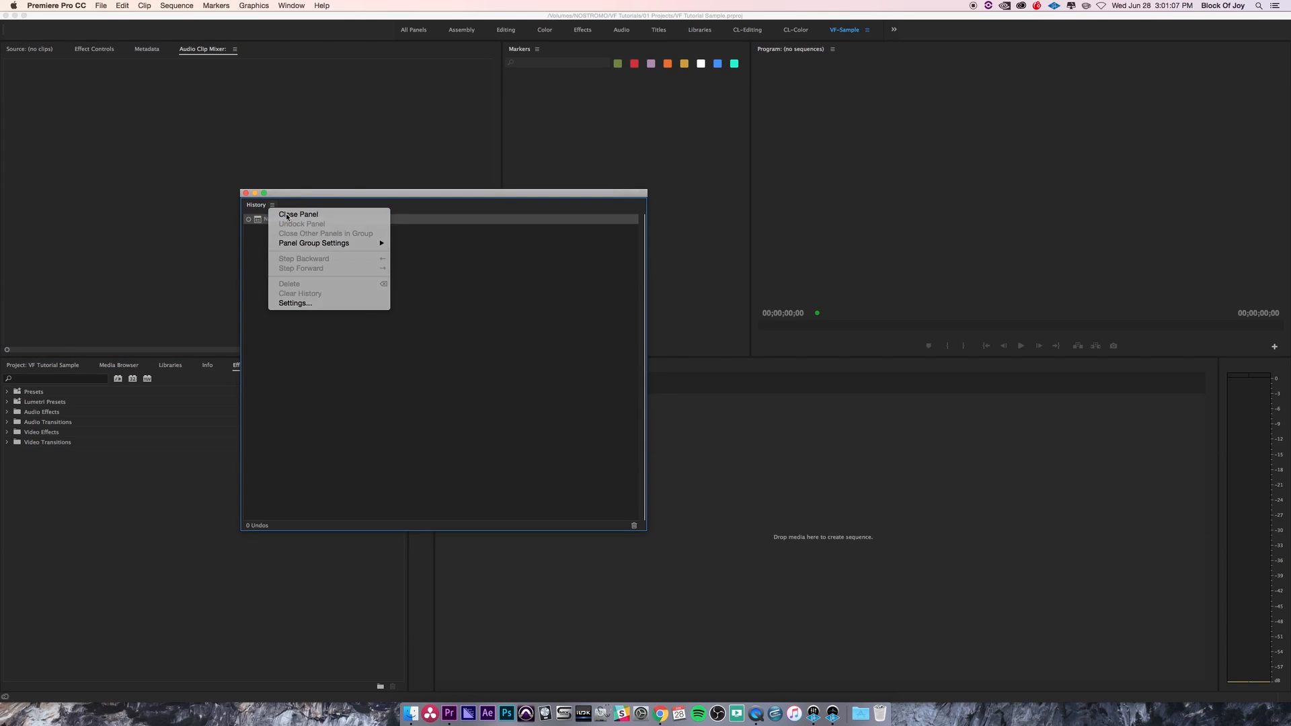
{"action": "left_click", "coordinate": [282, 214]}
Step: Reopen the floating History panel and dock it back into the Project panel's group, just before Effects
{"action": "left_click", "coordinate": [292, 5]}
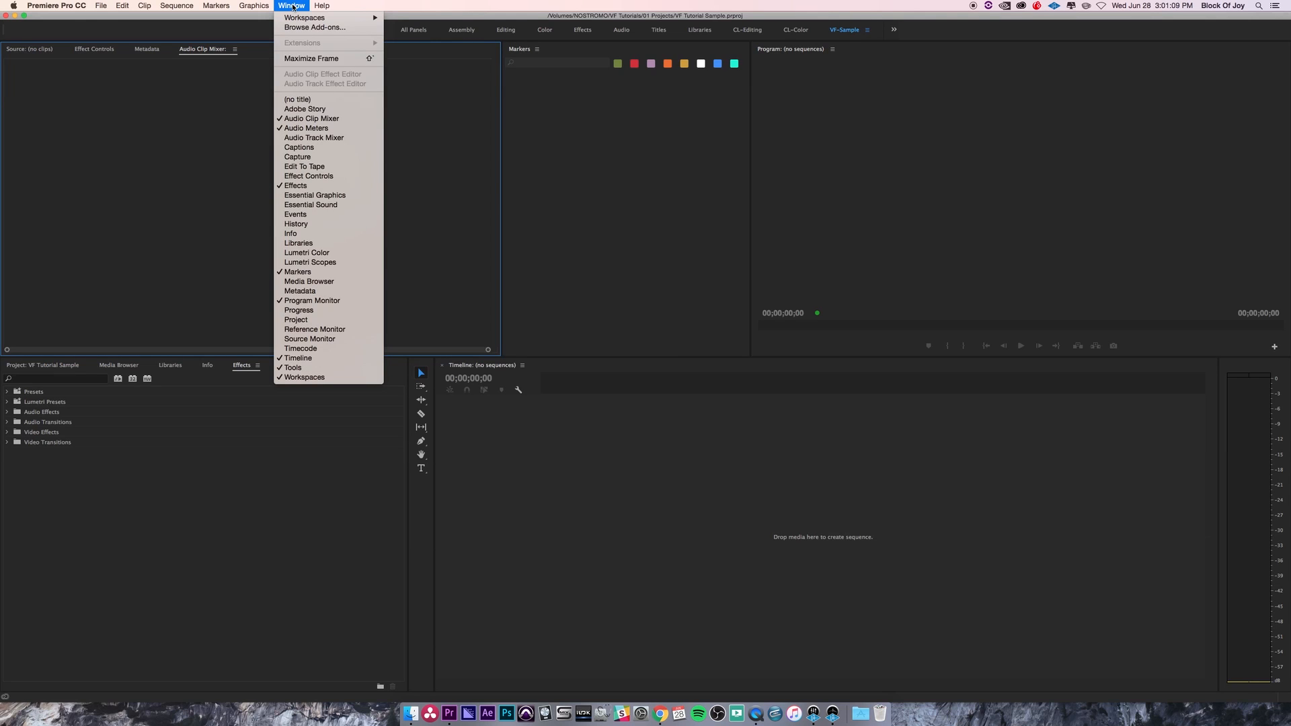
{"action": "left_click", "coordinate": [296, 224]}
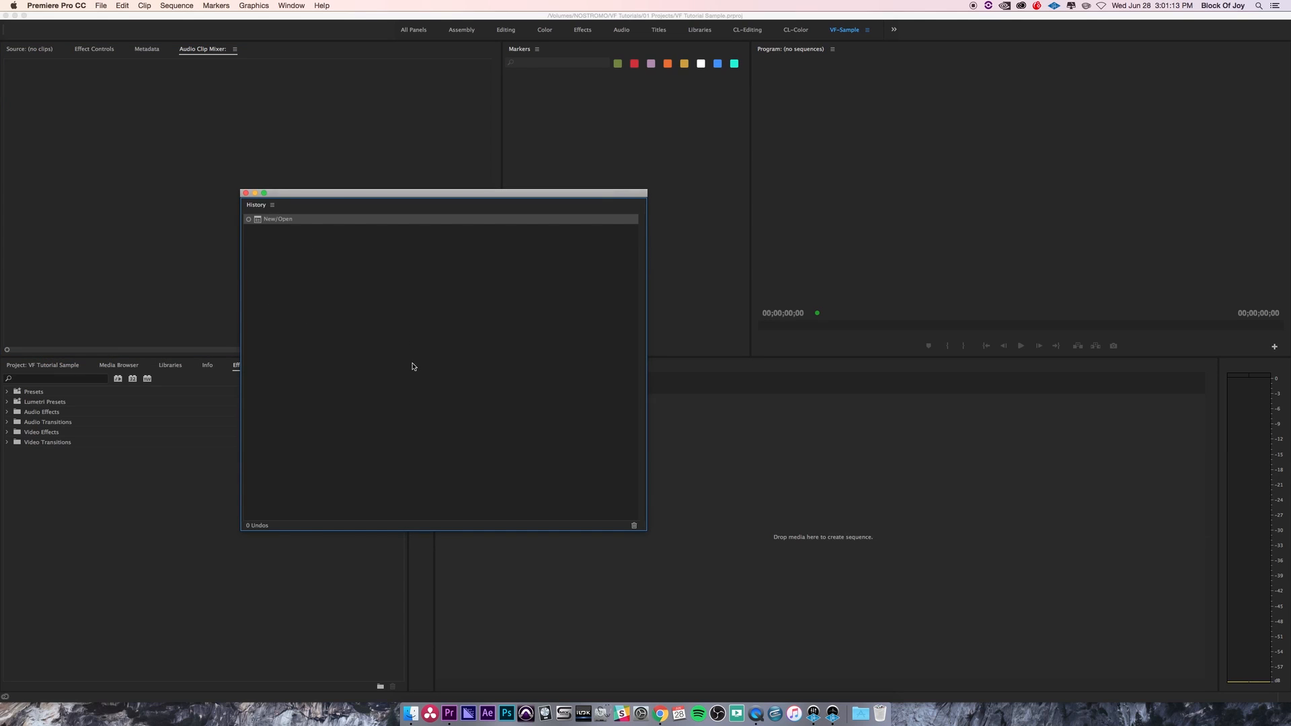
{"action": "left_click_drag", "start_coordinate": [255, 210], "coordinate": [288, 365]}
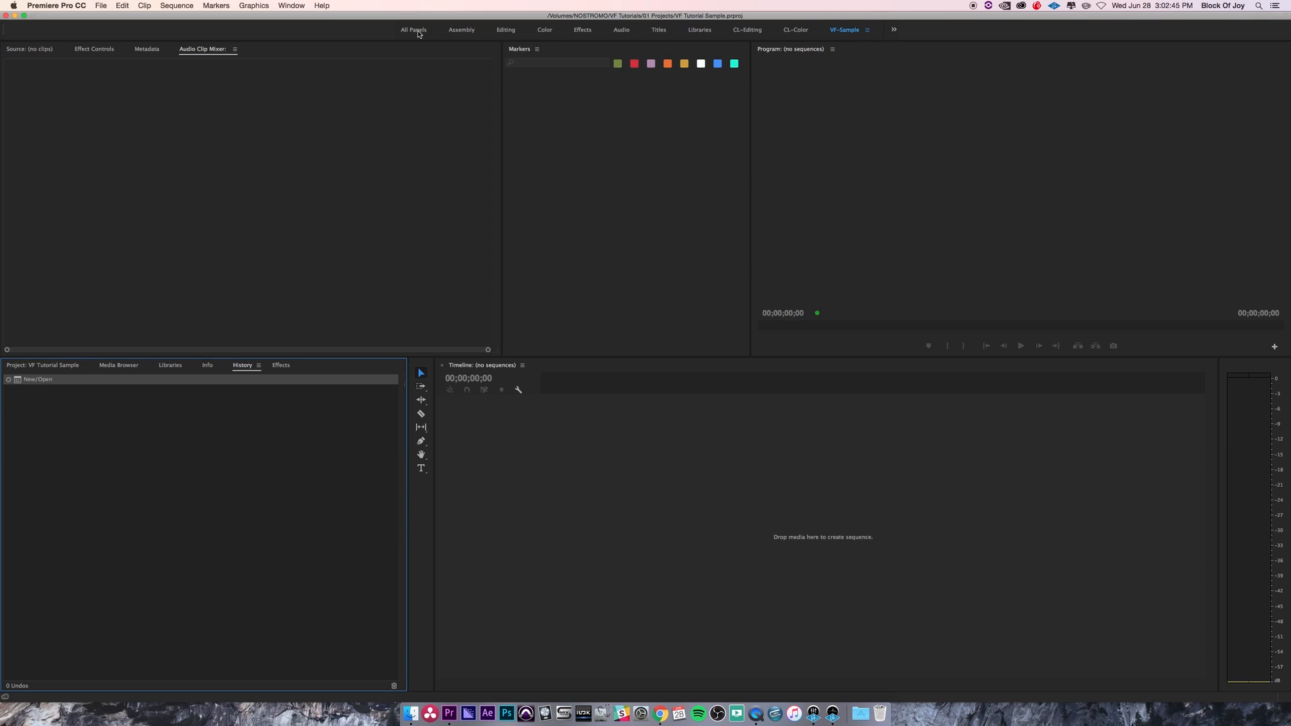
Step: View the Assembly, Editing and Color workspaces and return to the VF-Sample workspace
{"action": "left_click", "coordinate": [462, 32]}
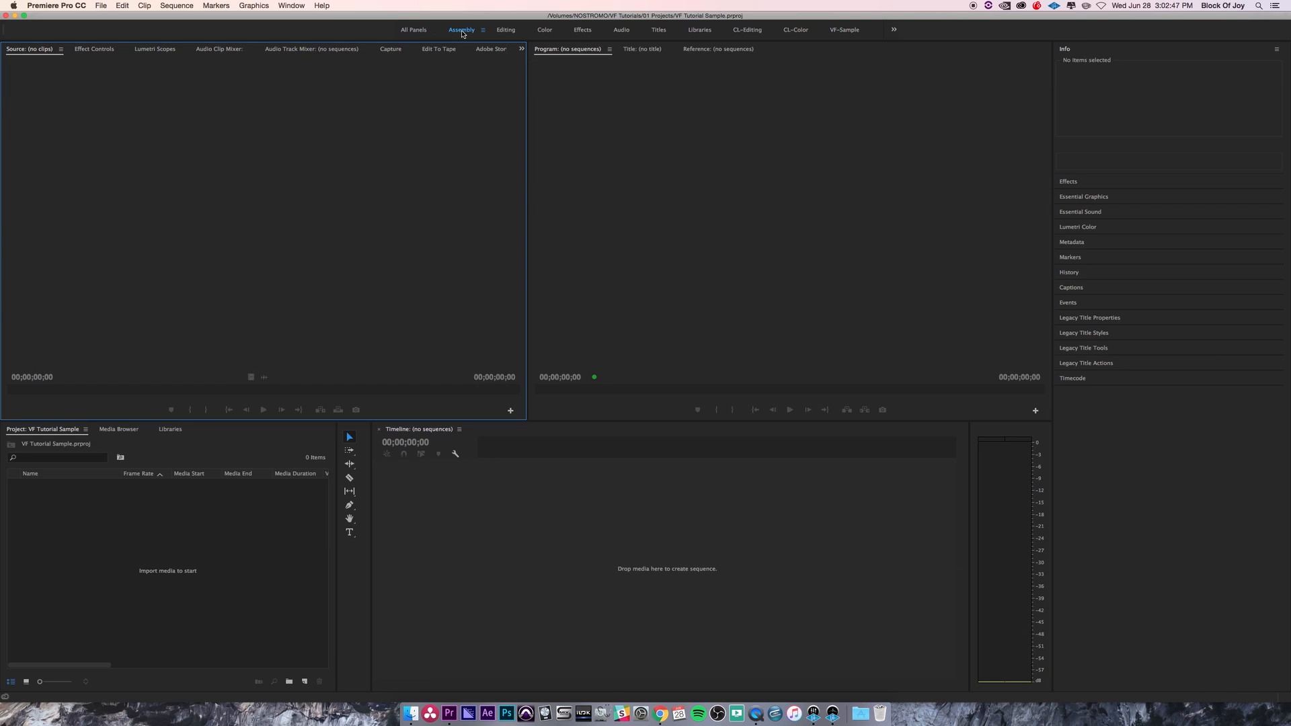
{"action": "left_click", "coordinate": [506, 31]}
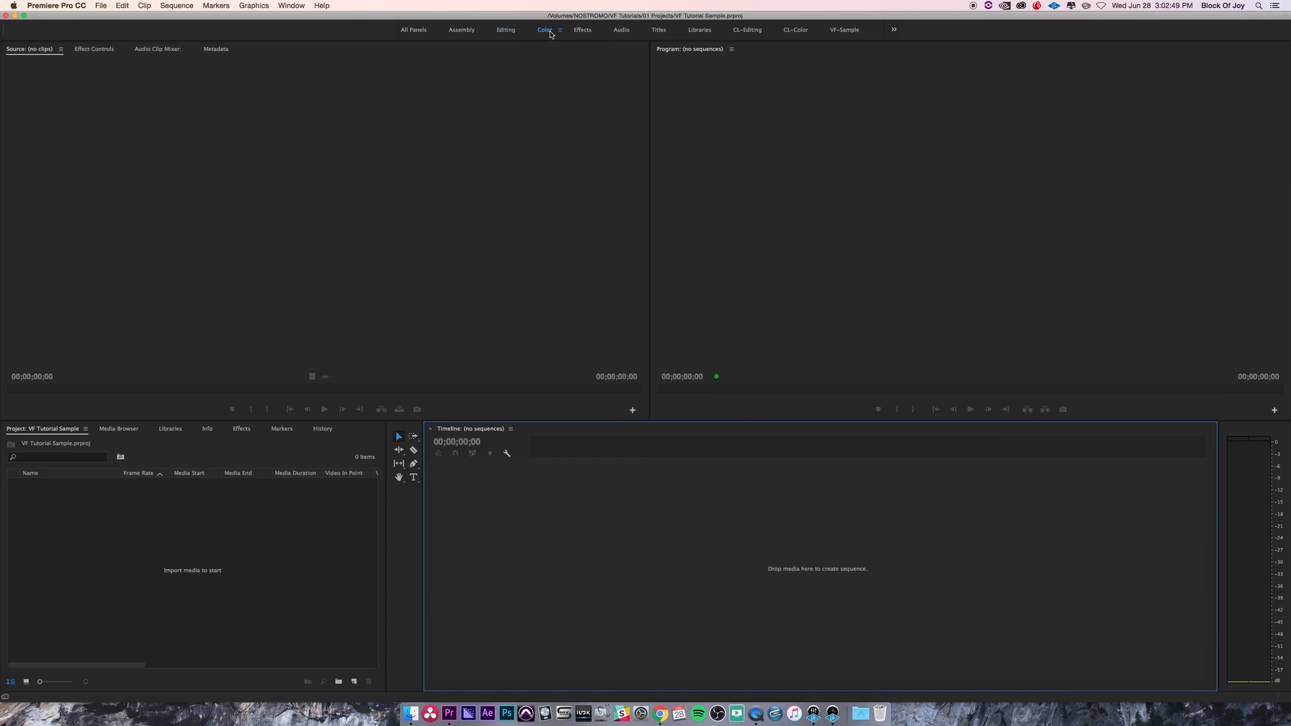
{"action": "left_click", "coordinate": [842, 31]}
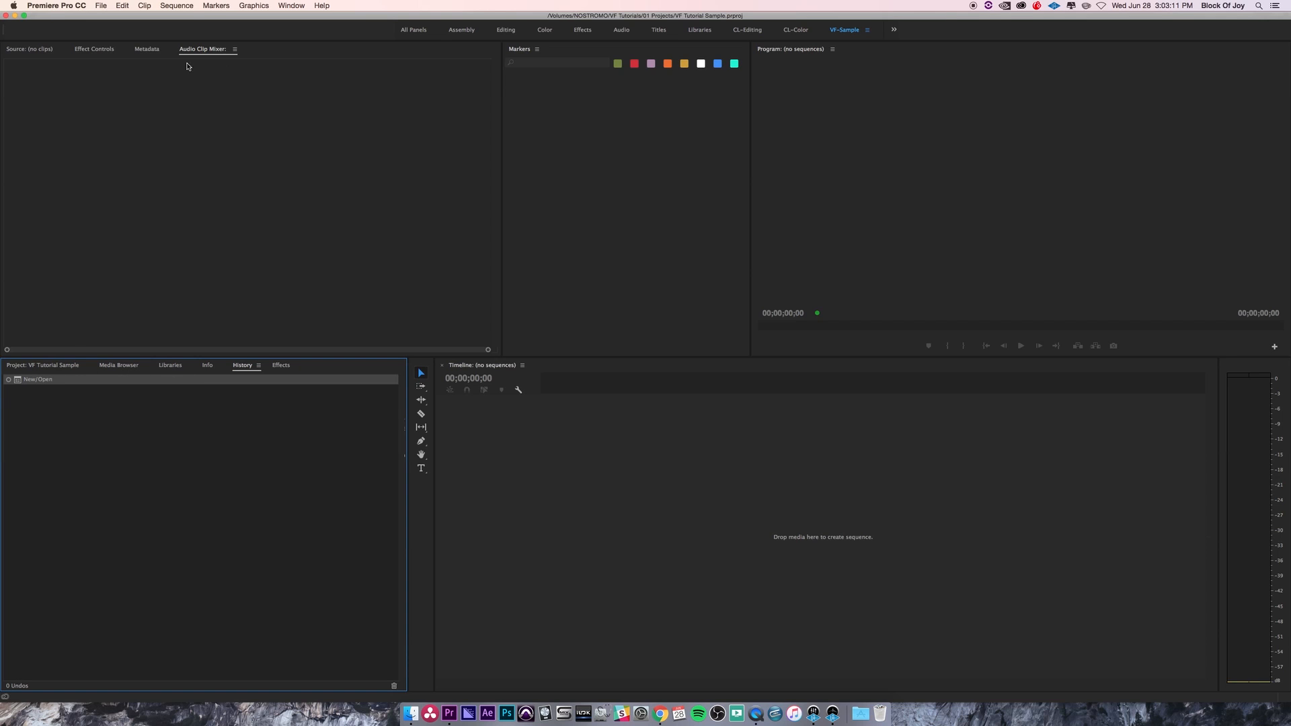
Step: Move the Audio Clip Mixer into the Markers panel's group, place Markers first there, and bring the Source Monitor to the front
{"action": "left_click", "coordinate": [221, 53]}
{"action": "left_click_drag", "start_coordinate": [201, 58], "coordinate": [567, 55]}
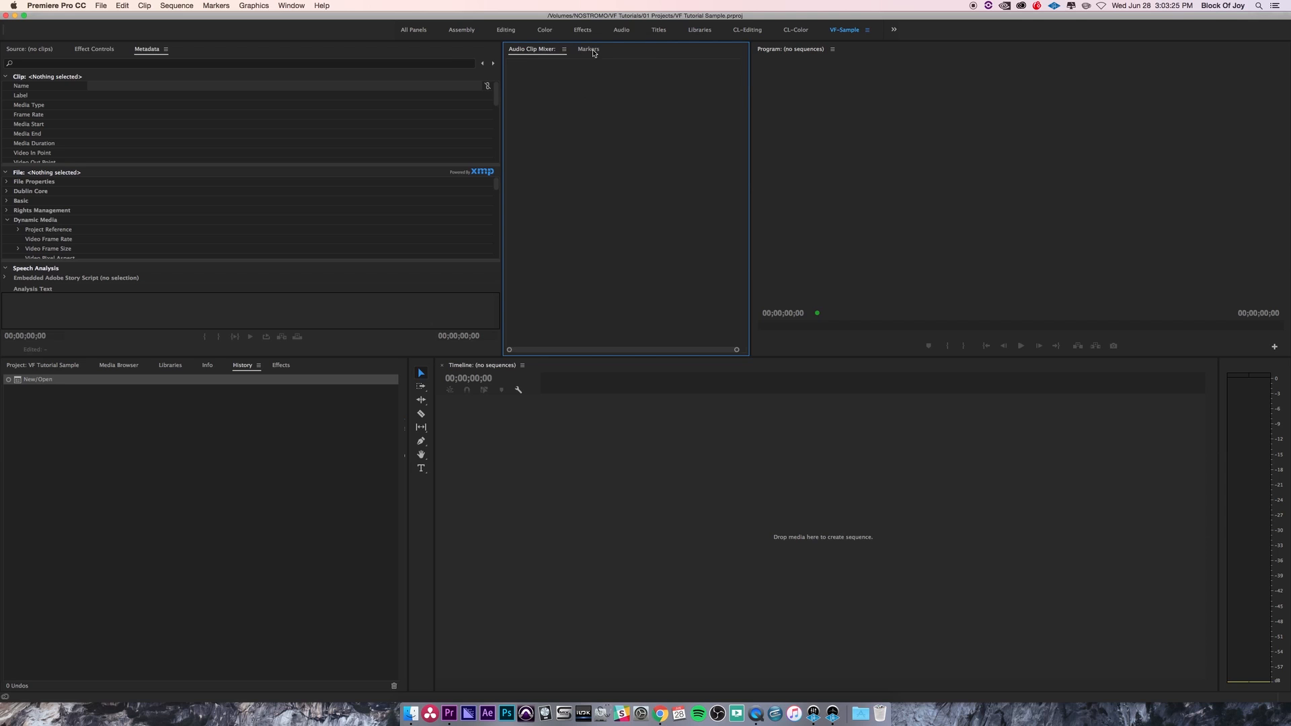
{"action": "left_click", "coordinate": [29, 49]}
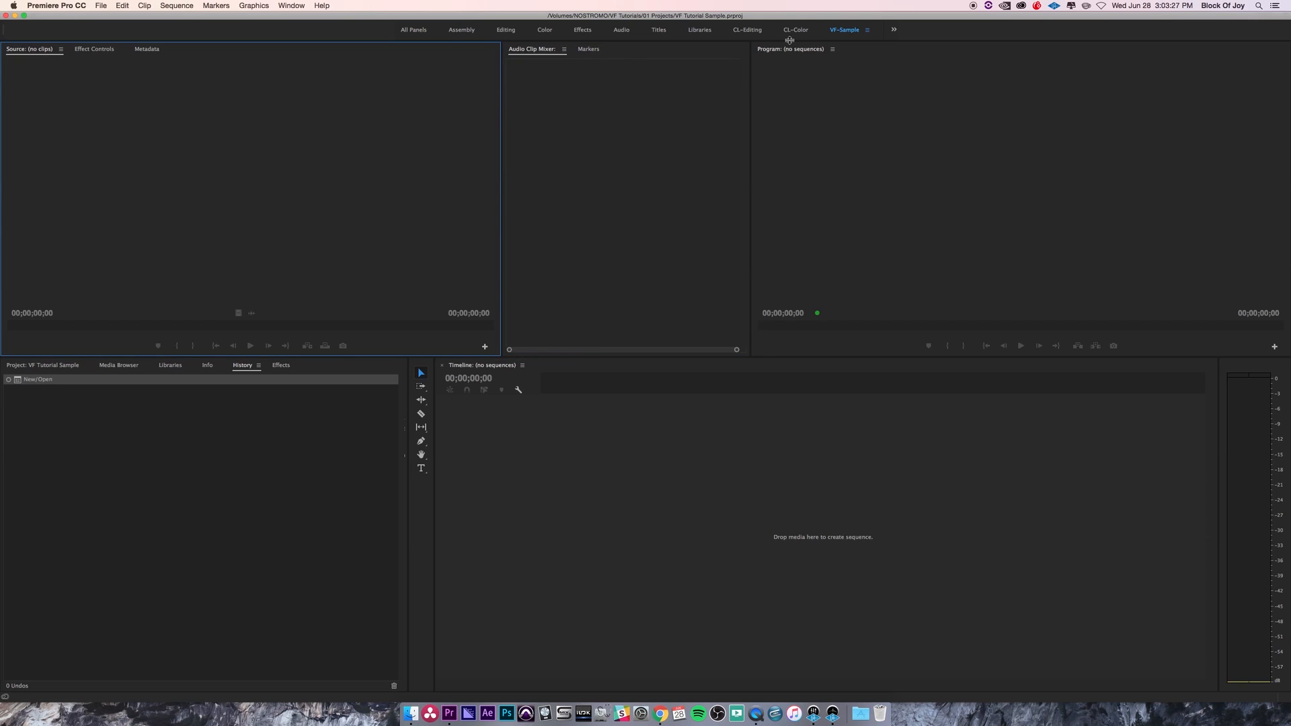
{"action": "left_click", "coordinate": [587, 49]}
{"action": "mouse_move", "coordinate": [528, 54]}
{"action": "left_mouse_down"}
{"action": "mouse_move", "coordinate": [608, 52]}
{"action": "mouse_move", "coordinate": [528, 52]}
{"action": "left_mouse_up"}
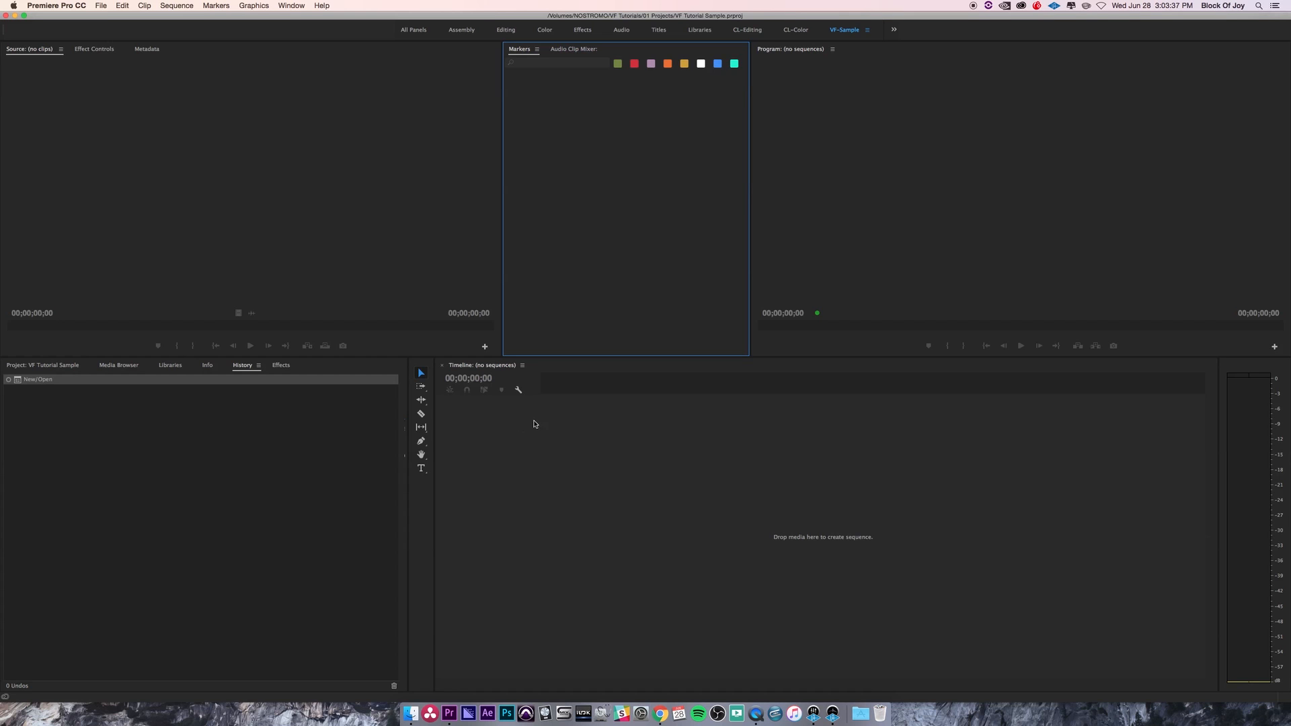
Step: Save the current panel layout as changes to the VF-Sample workspace
{"action": "left_click", "coordinate": [289, 6]}
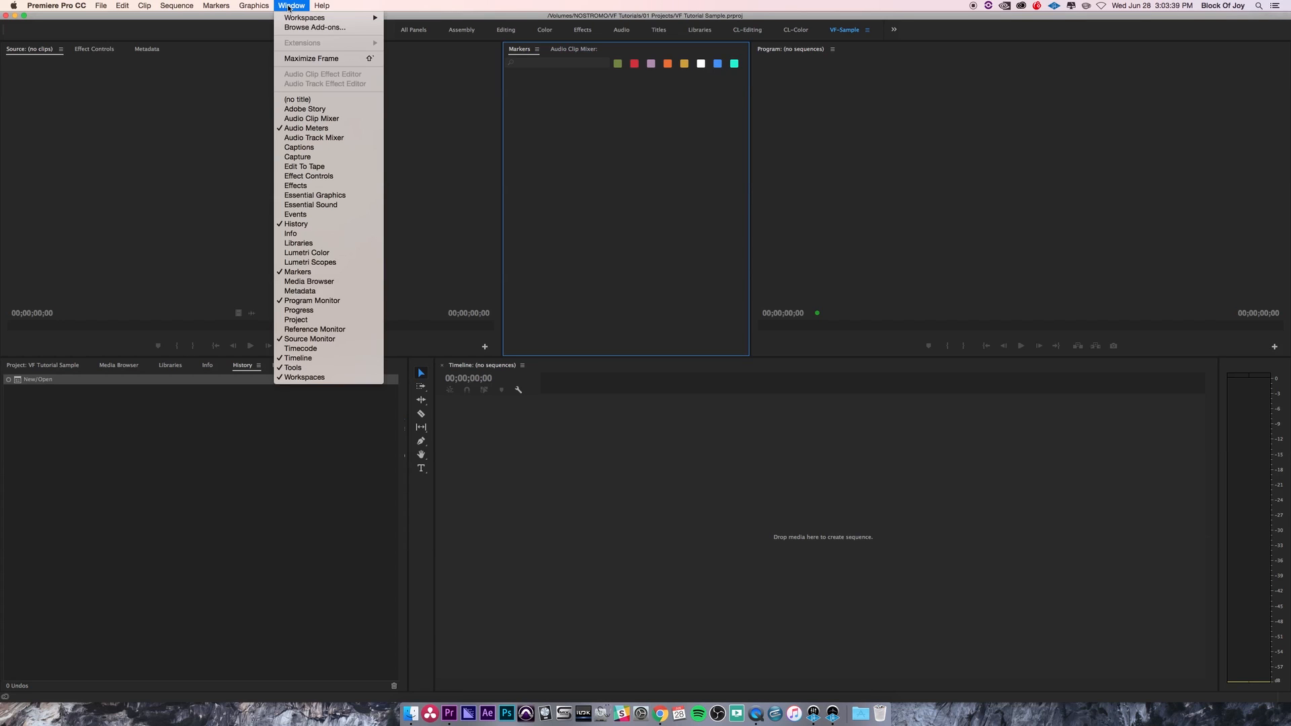
{"action": "mouse_move", "coordinate": [296, 17]}
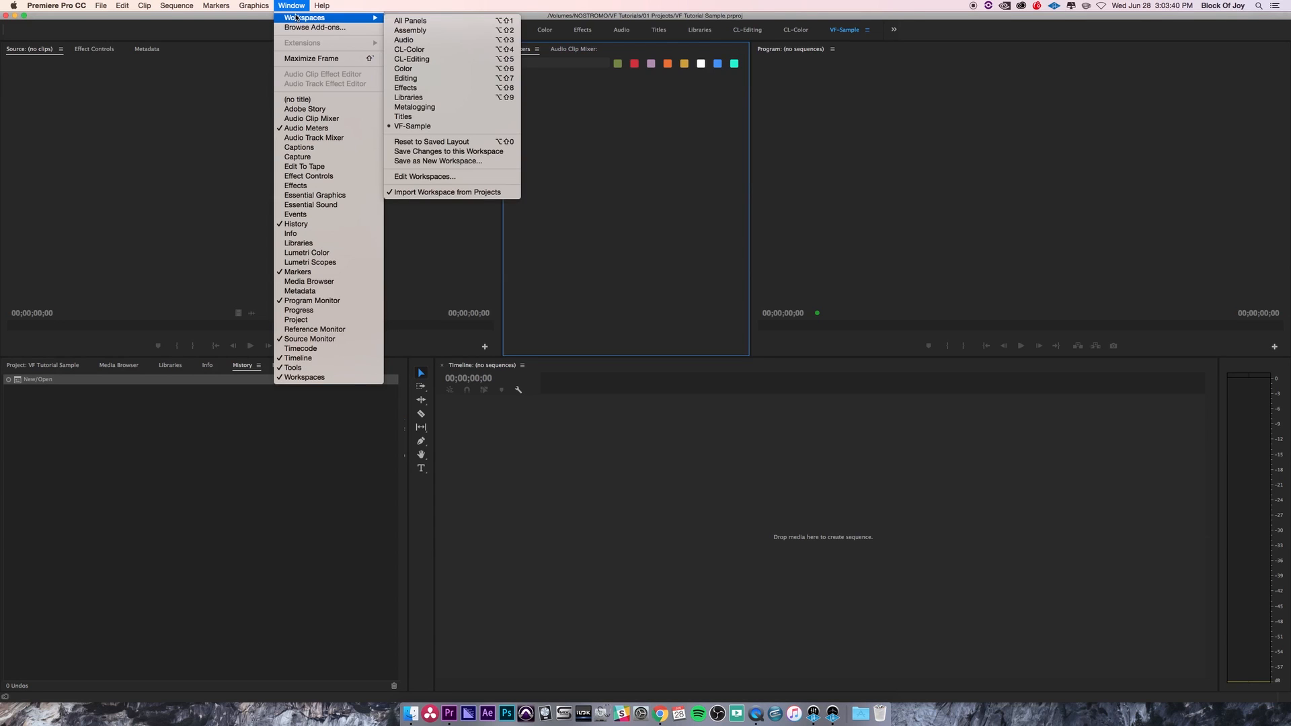
{"action": "left_click", "coordinate": [463, 153]}
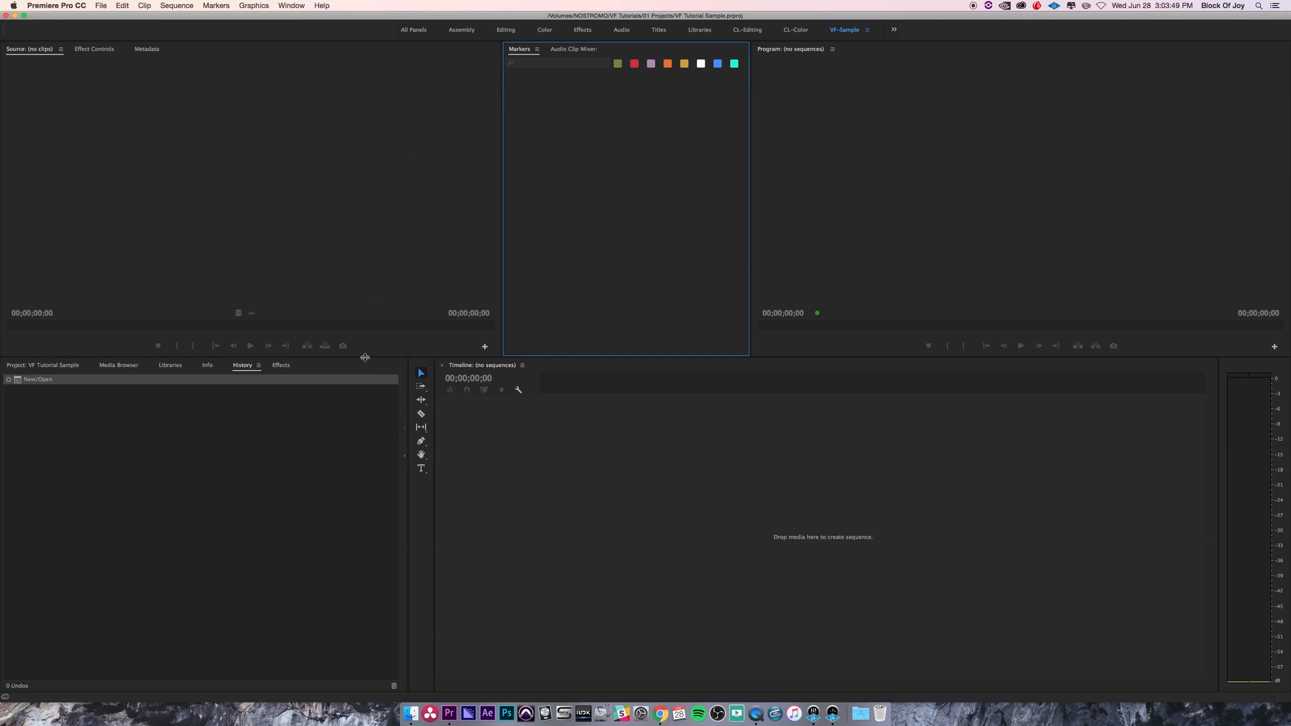
Step: Make the Source, Markers and Program frames taller, widen the Source Monitor over the Markers frame, and close the Effect Controls panel
{"action": "left_click_drag", "start_coordinate": [364, 357], "coordinate": [354, 534]}
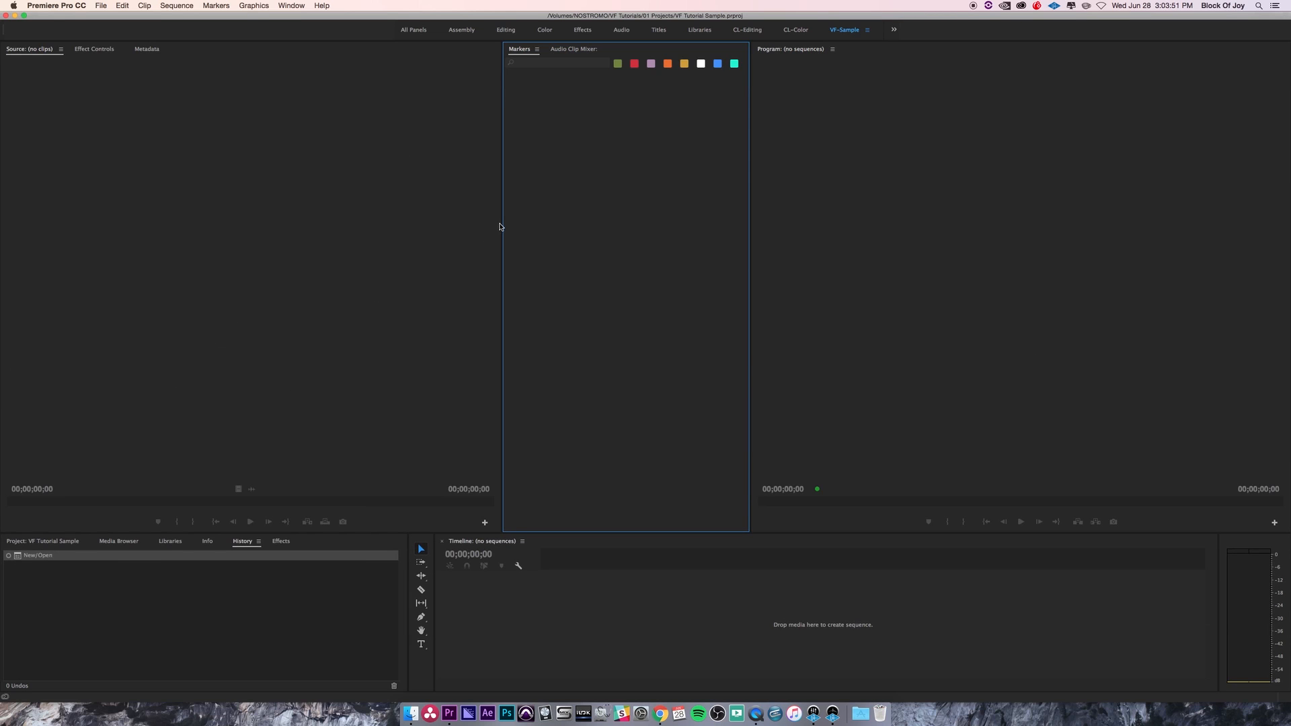
{"action": "left_click_drag", "start_coordinate": [556, 219], "coordinate": [634, 210]}
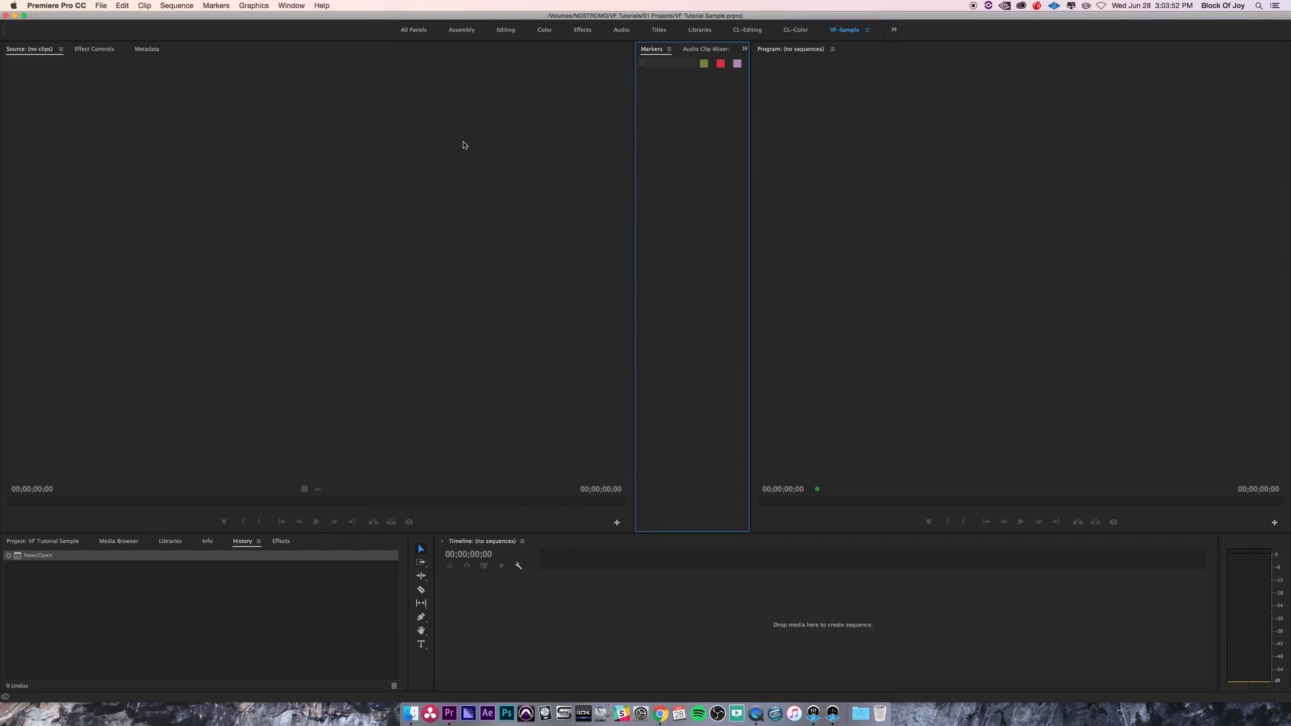
{"action": "left_click", "coordinate": [94, 49]}
{"action": "left_click", "coordinate": [120, 49]}
{"action": "left_click", "coordinate": [155, 58]}
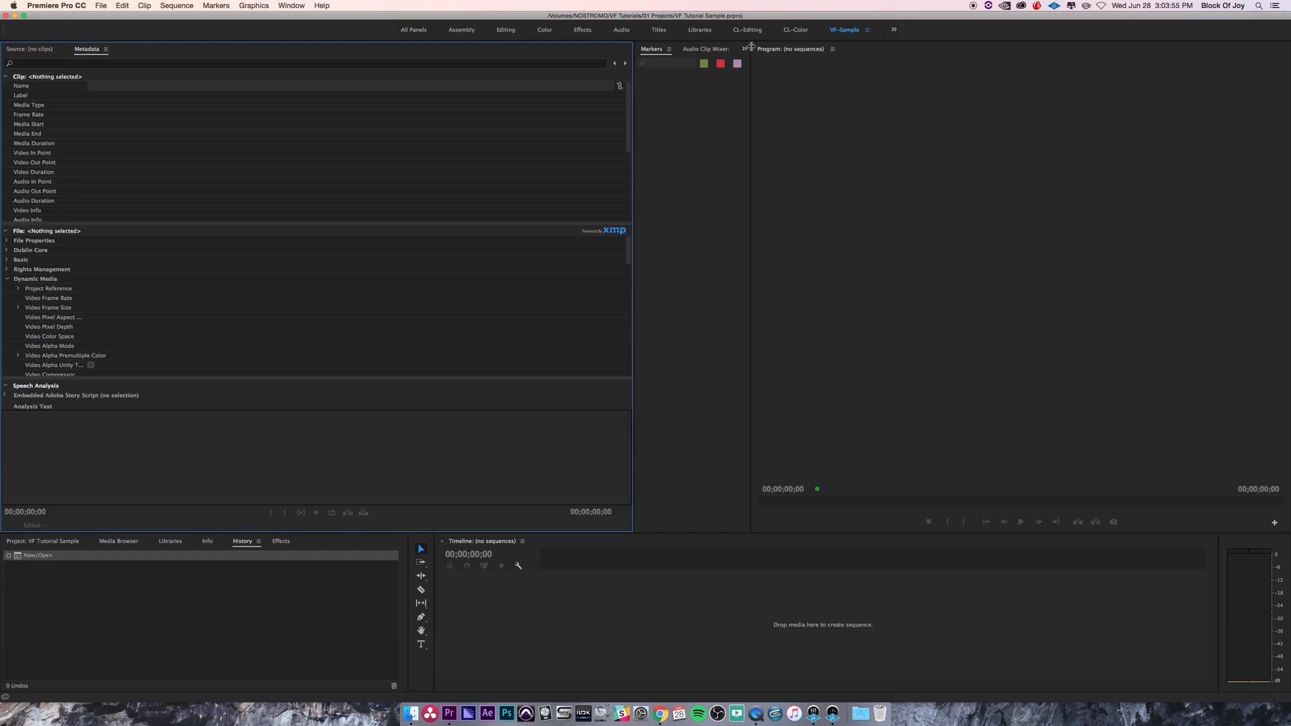
Step: Reset the VF-Sample workspace to its saved layout
{"action": "left_click", "coordinate": [291, 6]}
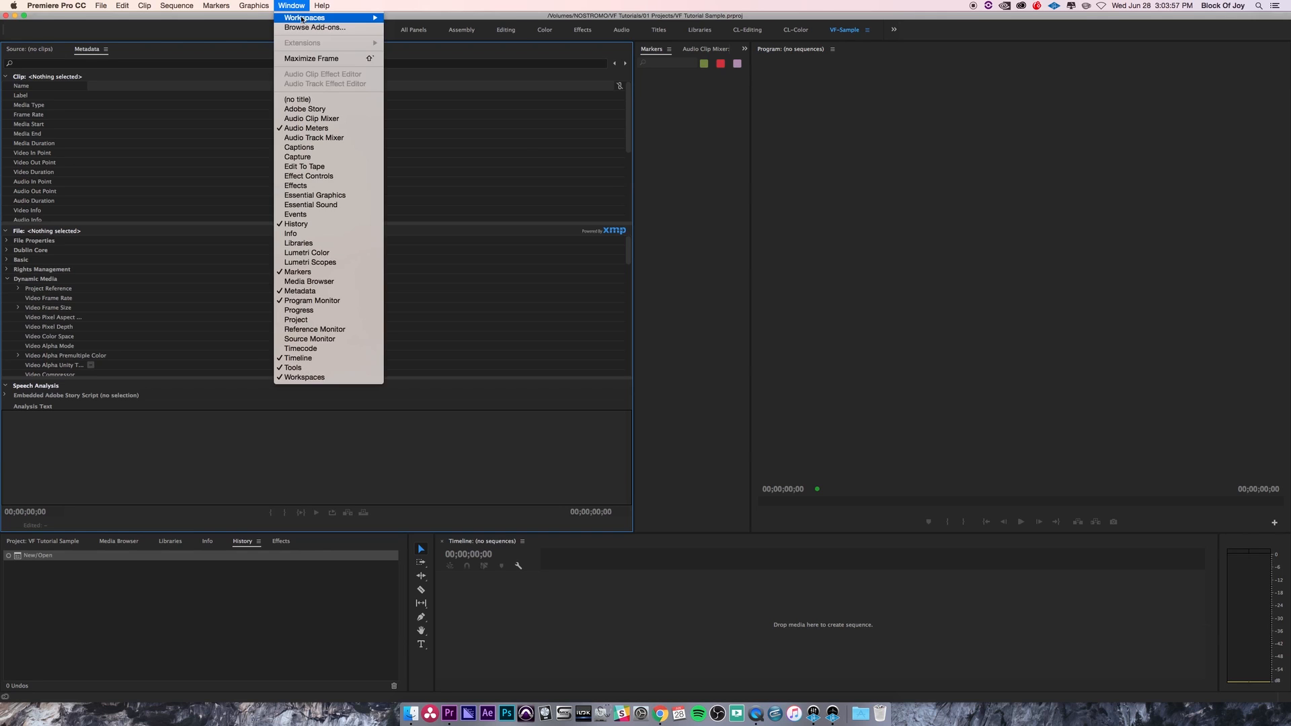
{"action": "mouse_move", "coordinate": [306, 18]}
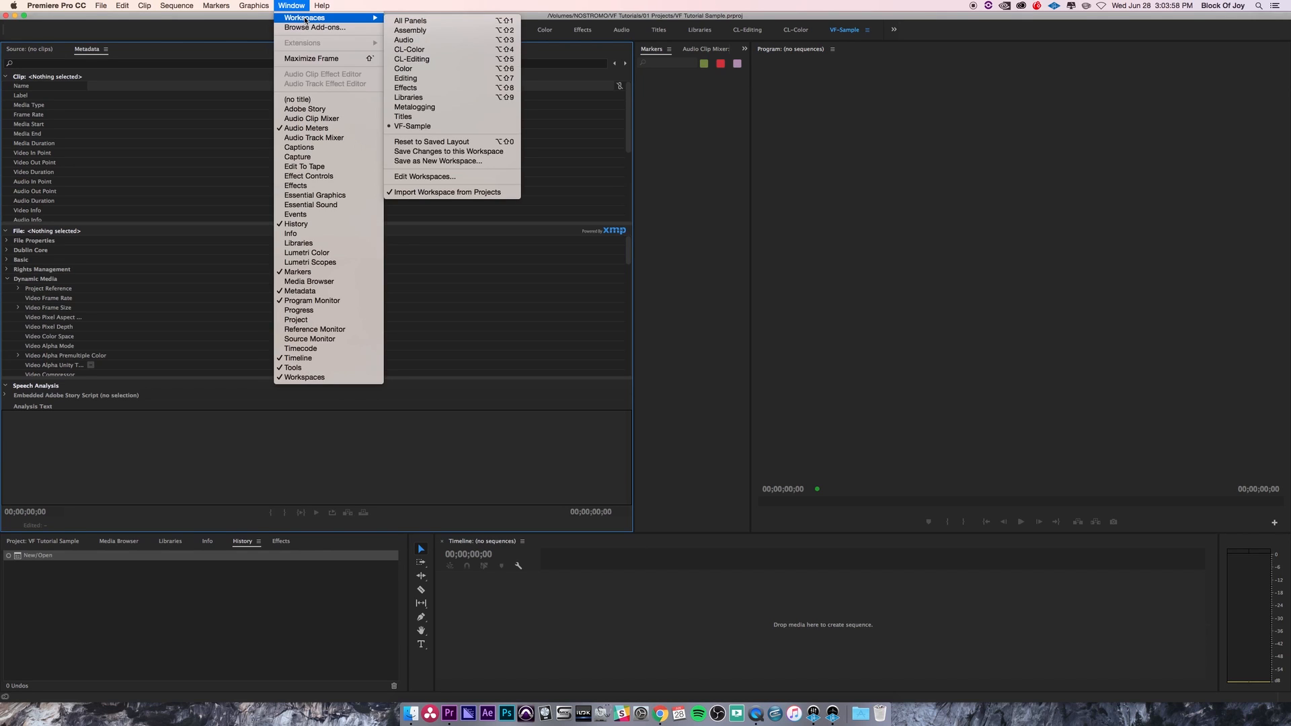
{"action": "left_click", "coordinate": [443, 143]}
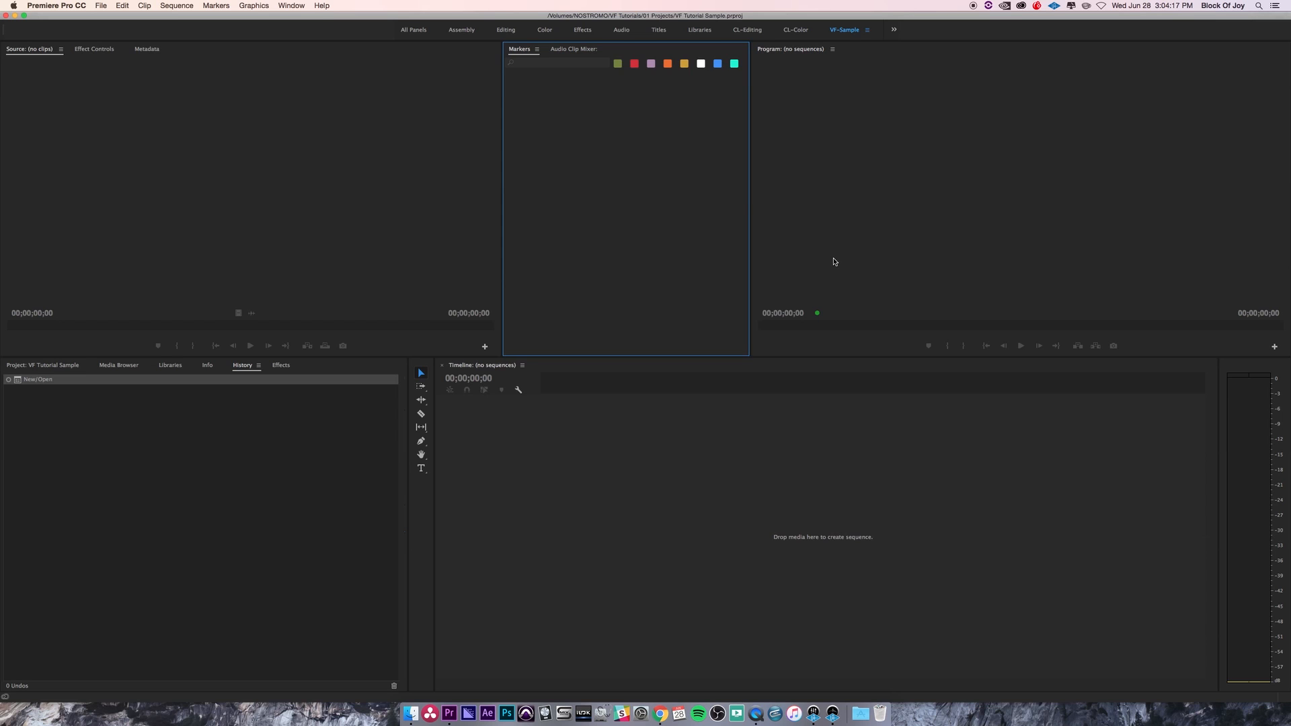
Step: Switch through the Assembly and Editing workspaces and go back to VF-Sample to check its saved layout
{"action": "left_click", "coordinate": [460, 31]}
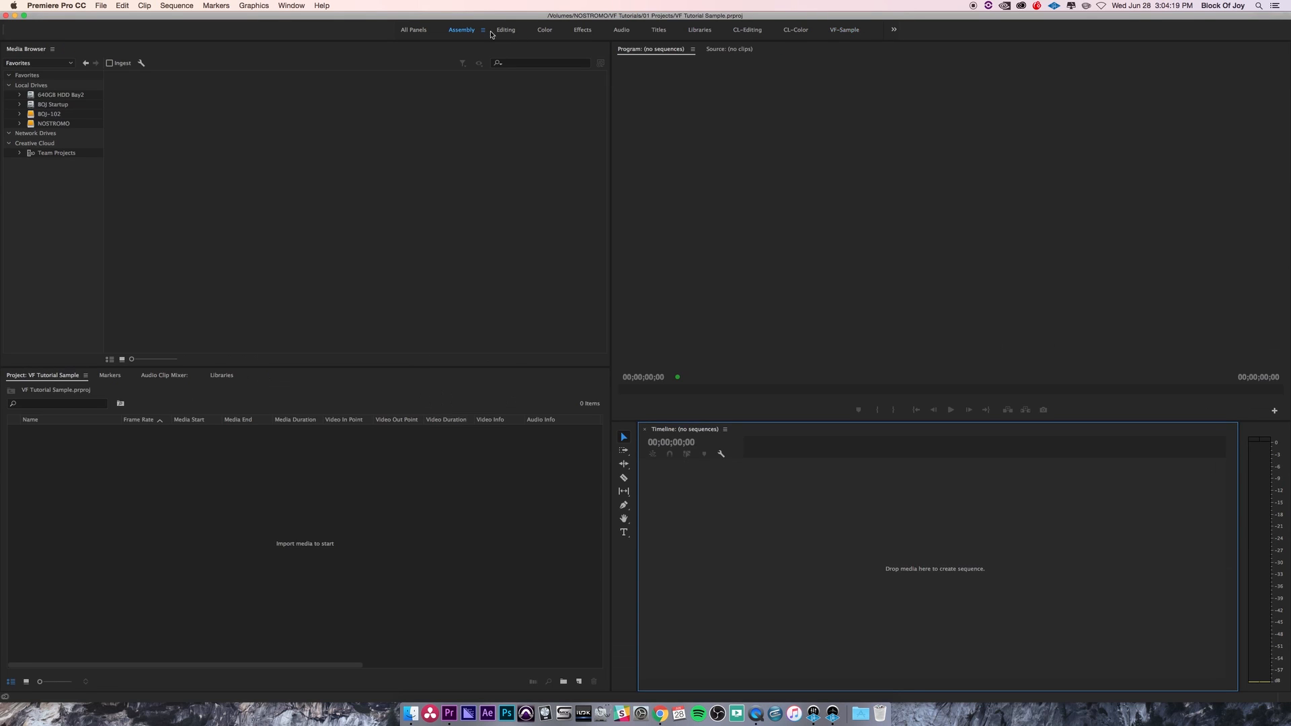
{"action": "left_click", "coordinate": [506, 30]}
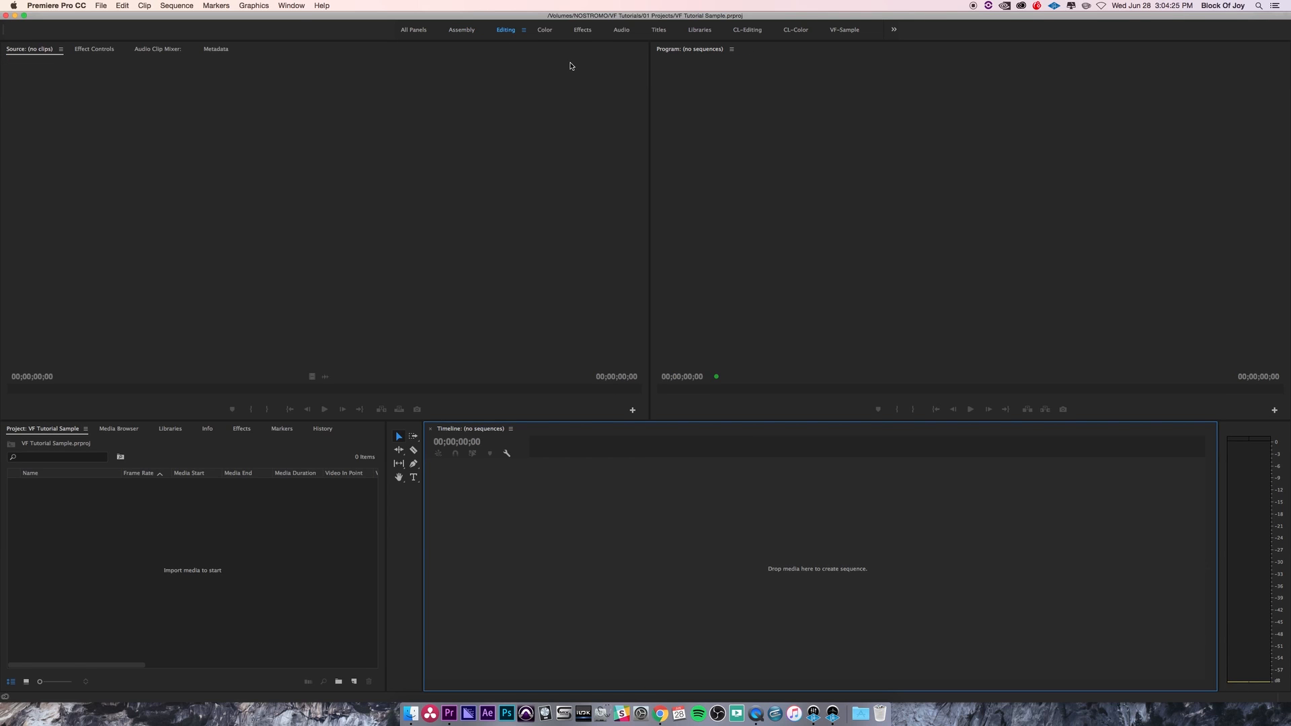
{"action": "left_click", "coordinate": [851, 33]}
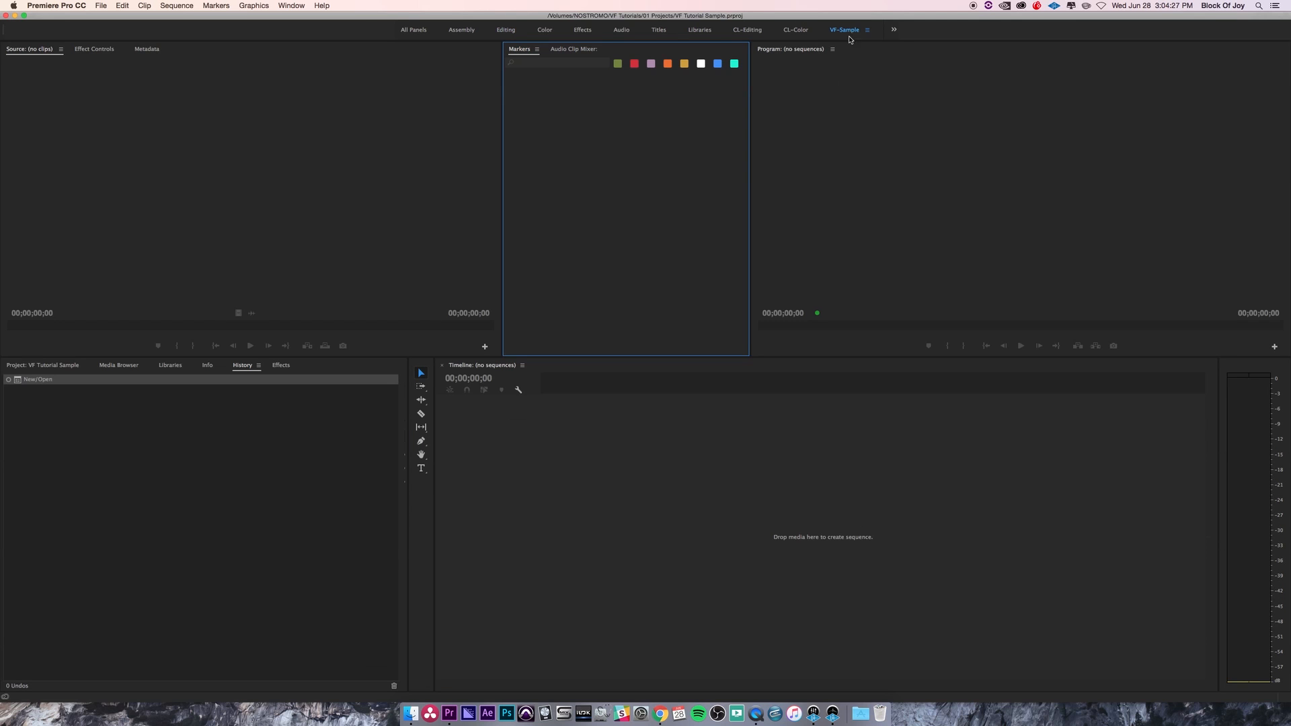